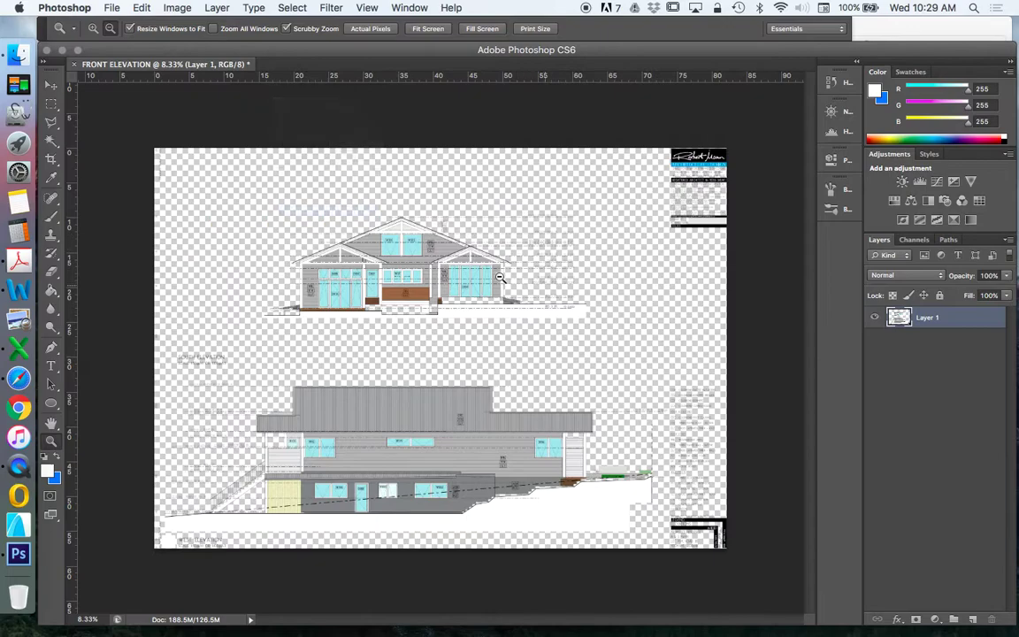
- Crop the image to the front elevation drawing on the upper half of the sheet and clear the selection
left_click(50, 104)
left_click_drag(261, 204, 588, 321)
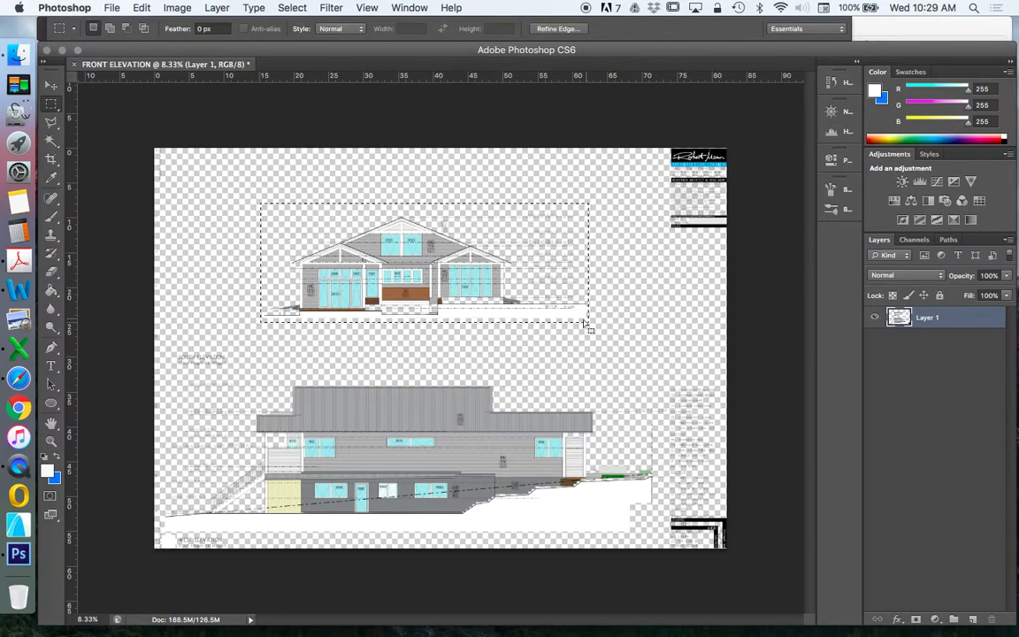
left_click(176, 8)
left_click(200, 174)
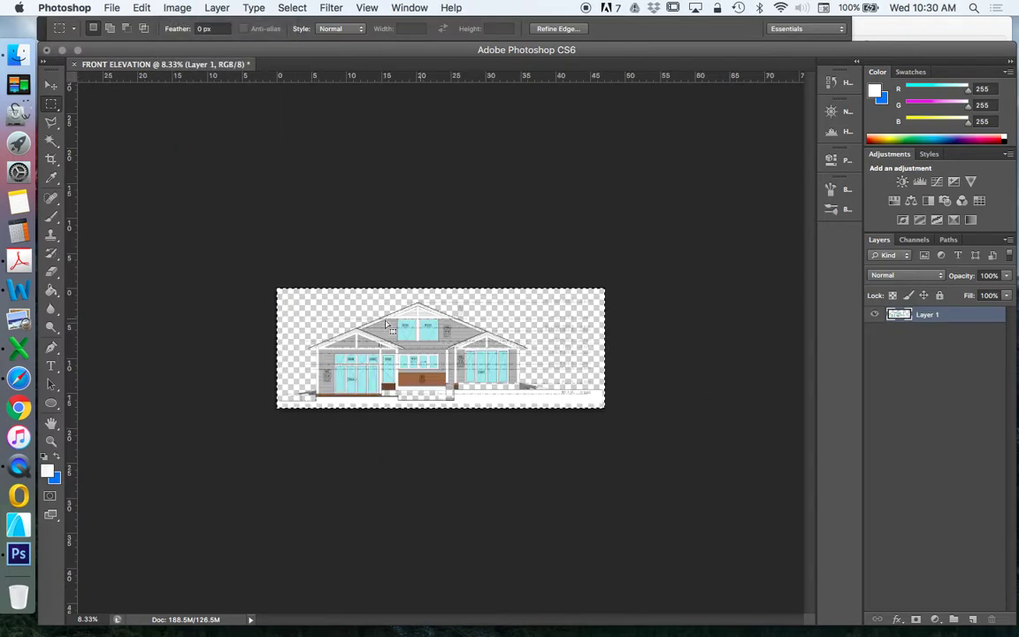
key("super+d")
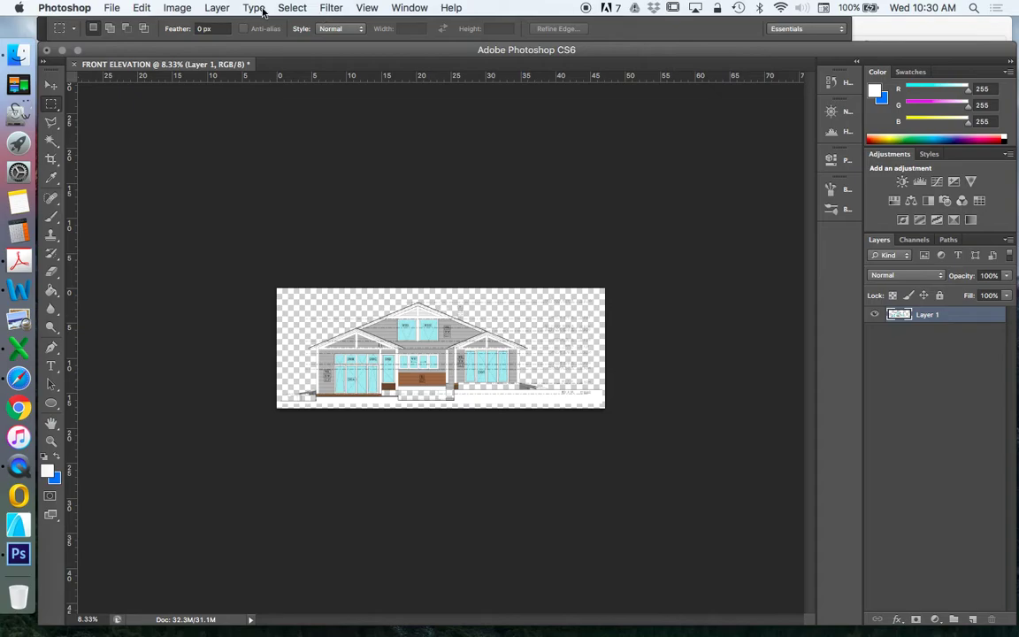
- Add a new layer named background, place it beneath Layer 1 and fill it with white
left_click(212, 8)
mouse_move(216, 26)
left_click(446, 29)
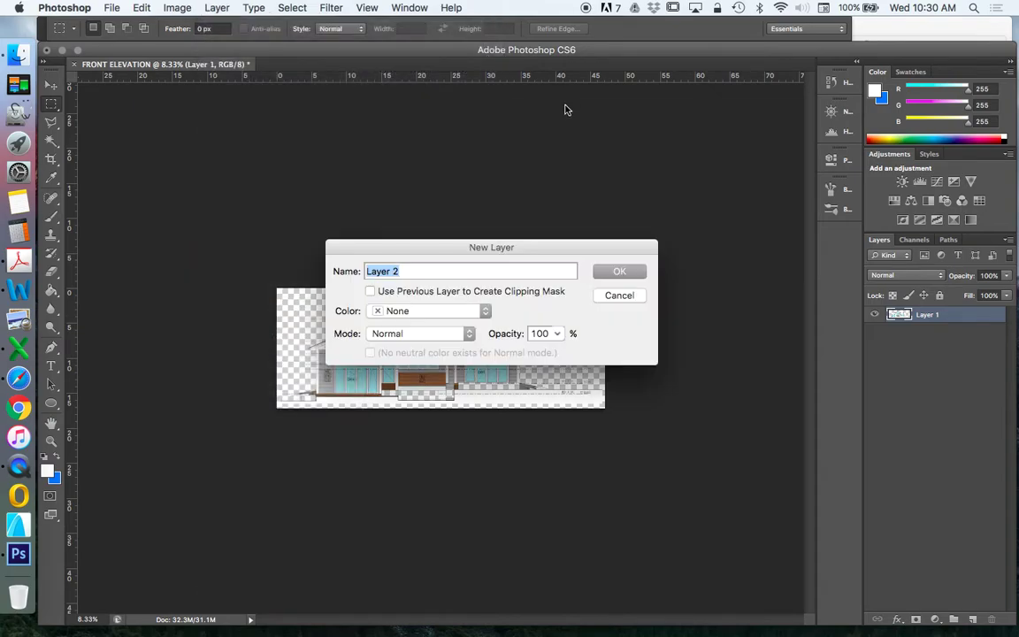
type("background")
key("Return")
left_click_drag(894, 329, 892, 337)
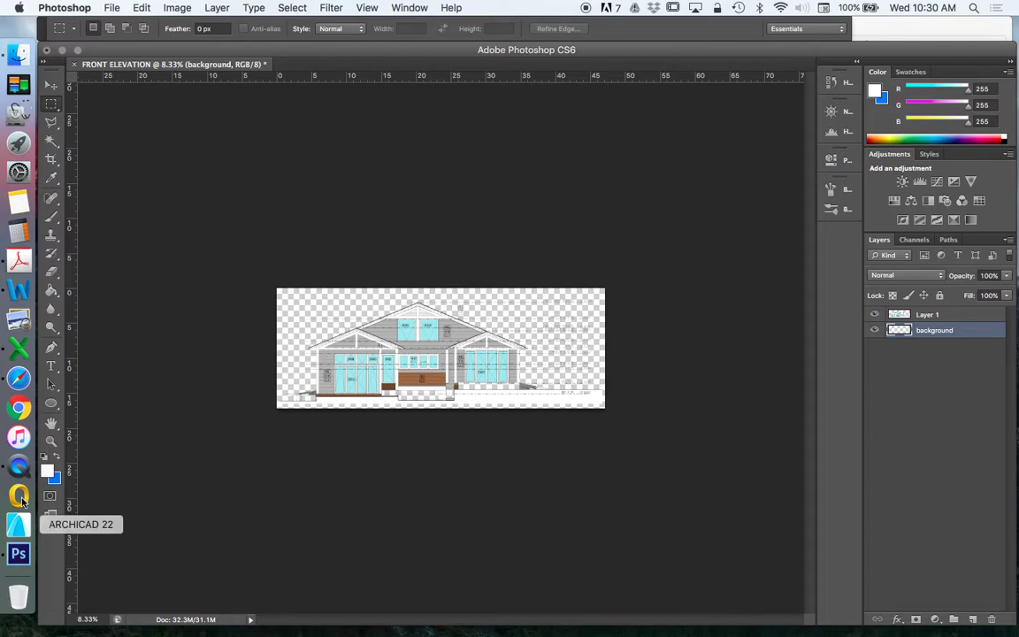
left_click(52, 293)
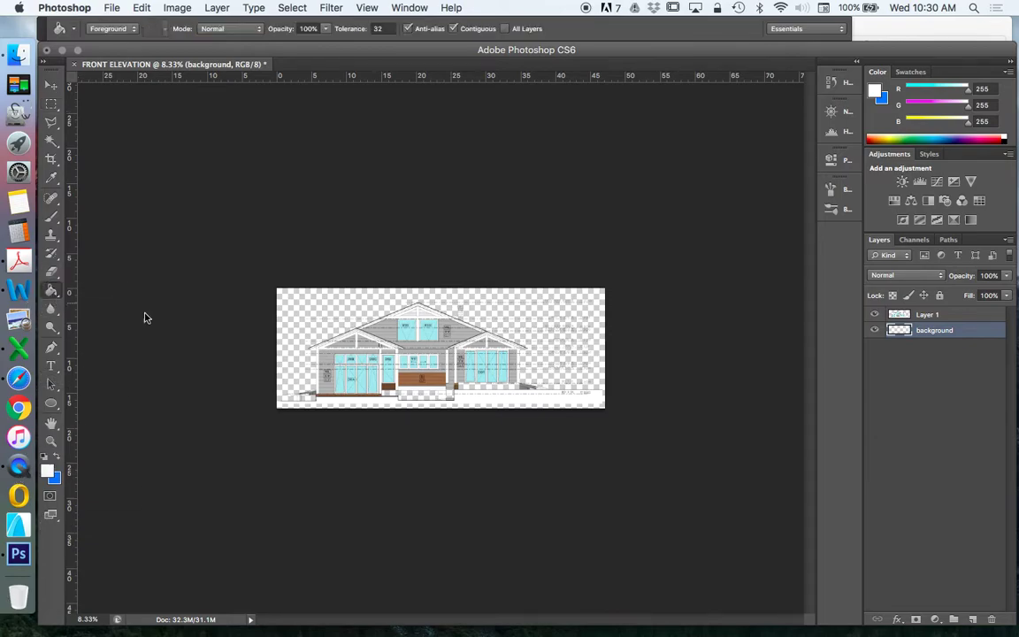
left_click(310, 299)
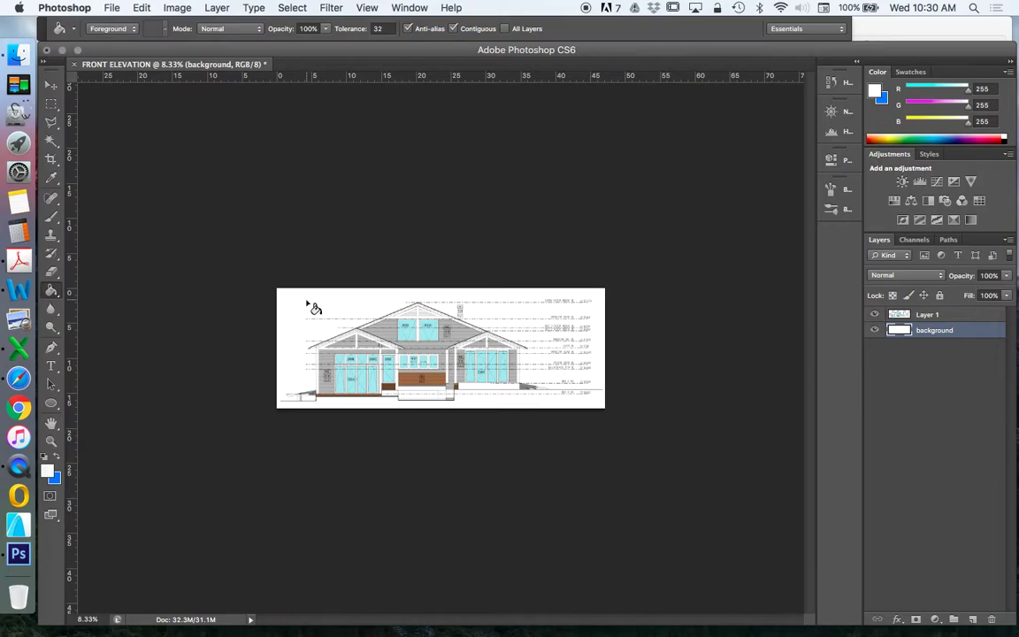
- Place magnolia.png from the Finder's TREE ELEVATION folder into the FRONT ELEVATION document and stack its layer above Layer 1
left_click(50, 442)
left_click_drag(451, 303, 573, 355)
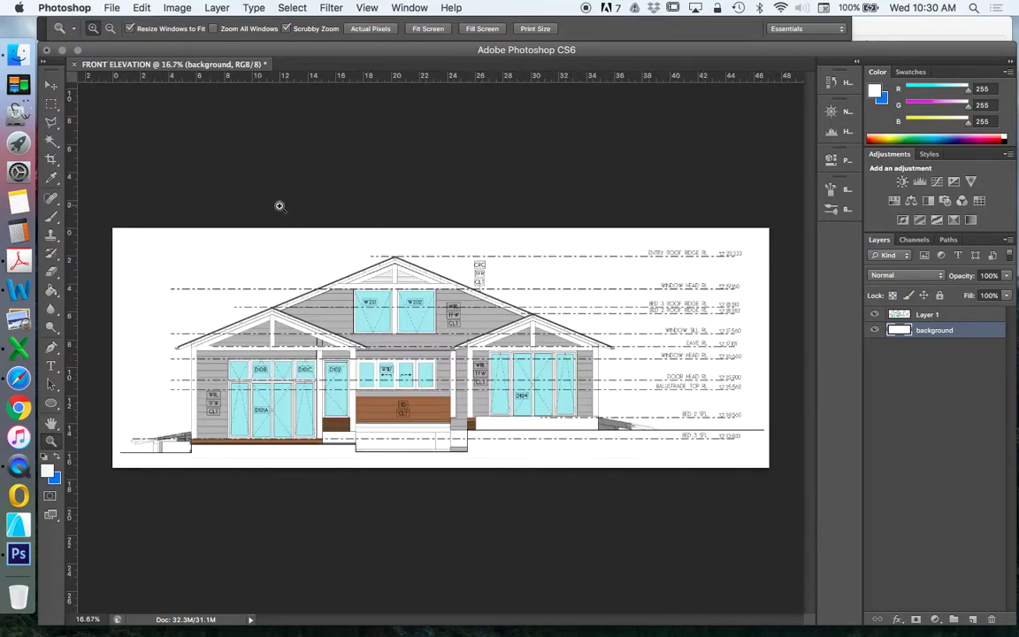
left_click(52, 85)
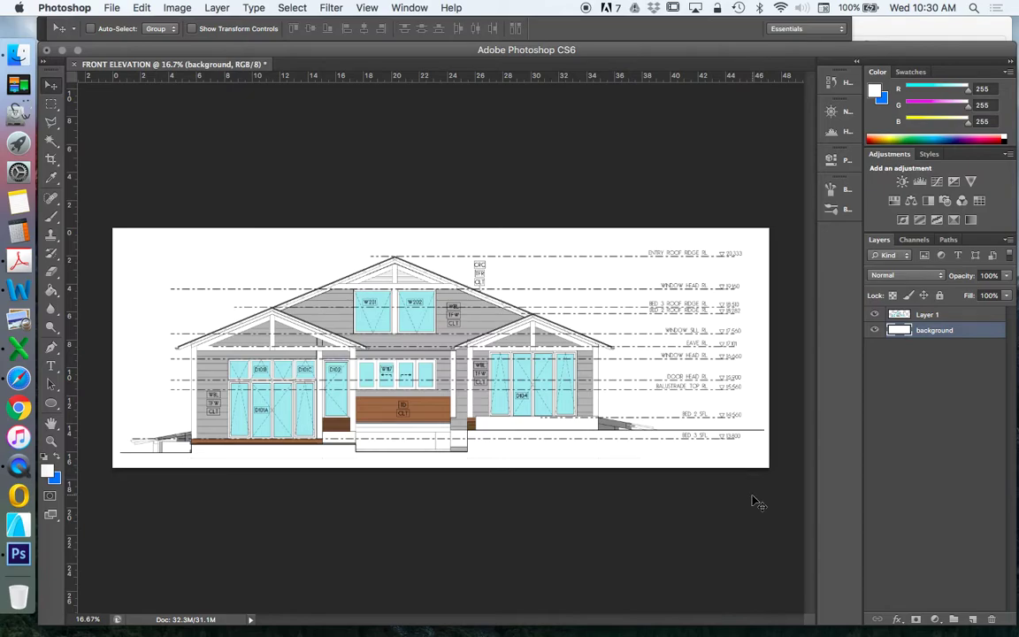
left_click(18, 54)
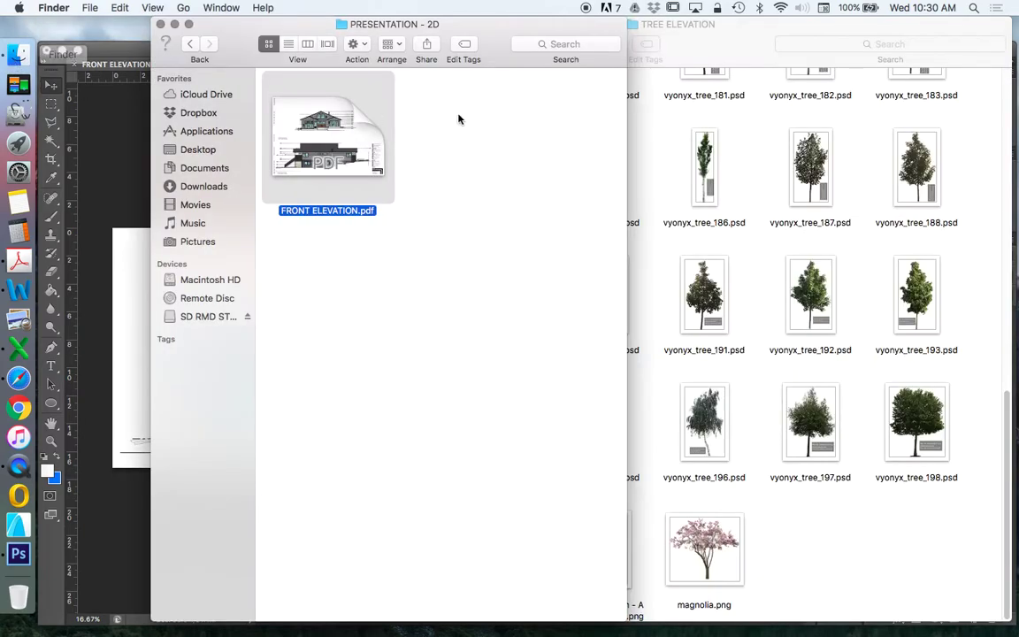
left_click(791, 512)
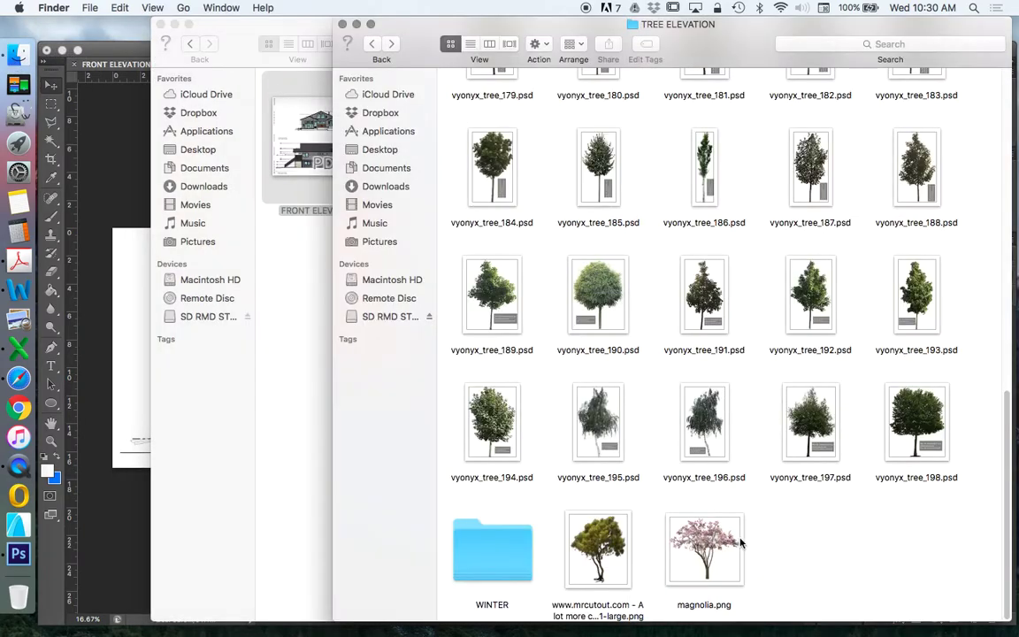
left_click(122, 327)
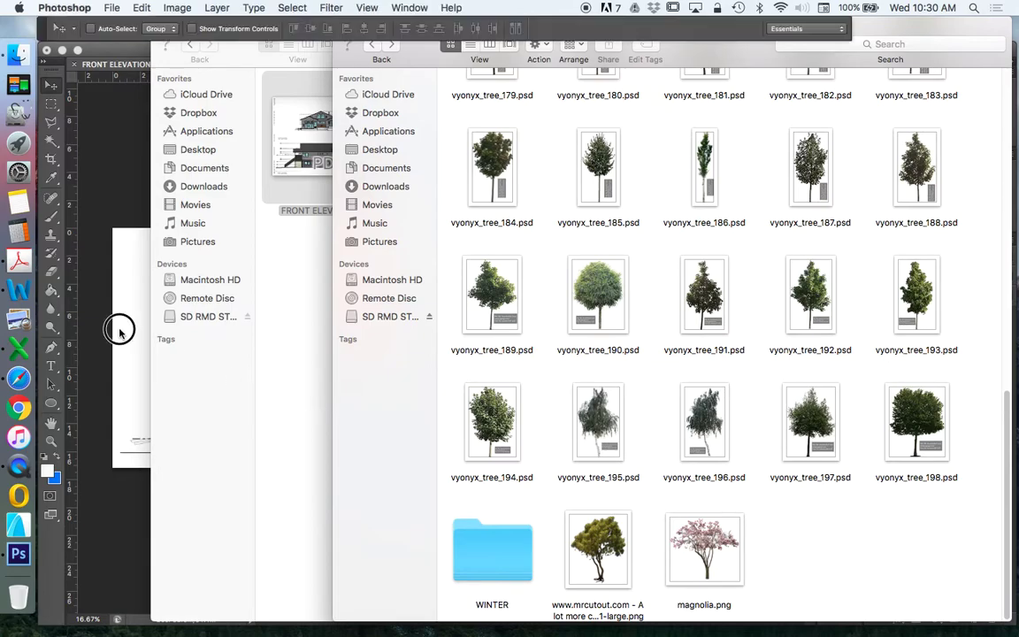
left_click(20, 57)
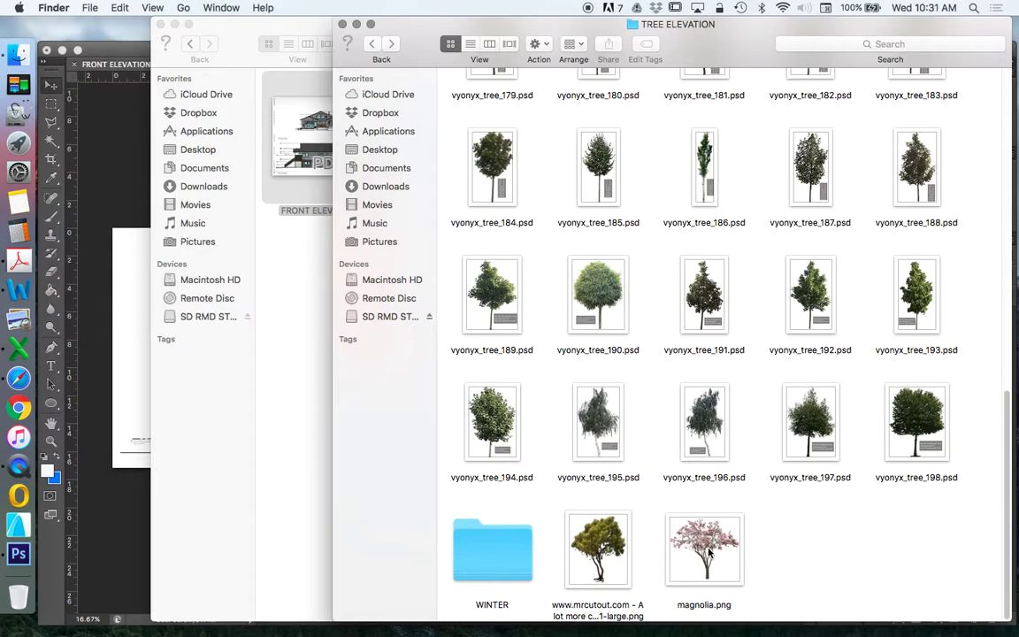
left_click(748, 555)
left_click_drag(703, 562, 117, 394)
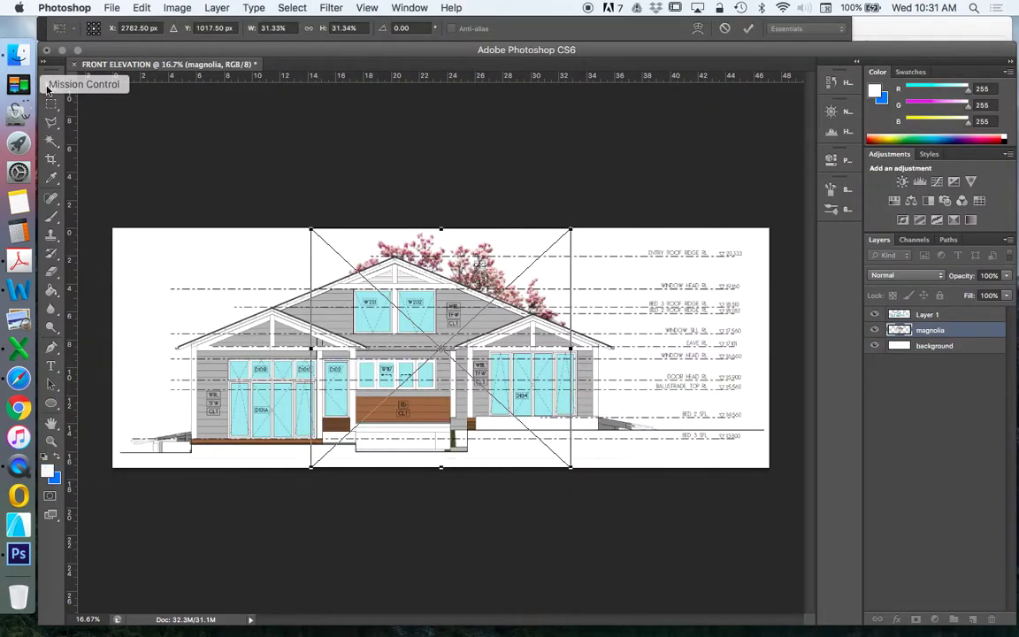
left_click(50, 85)
left_click(644, 232)
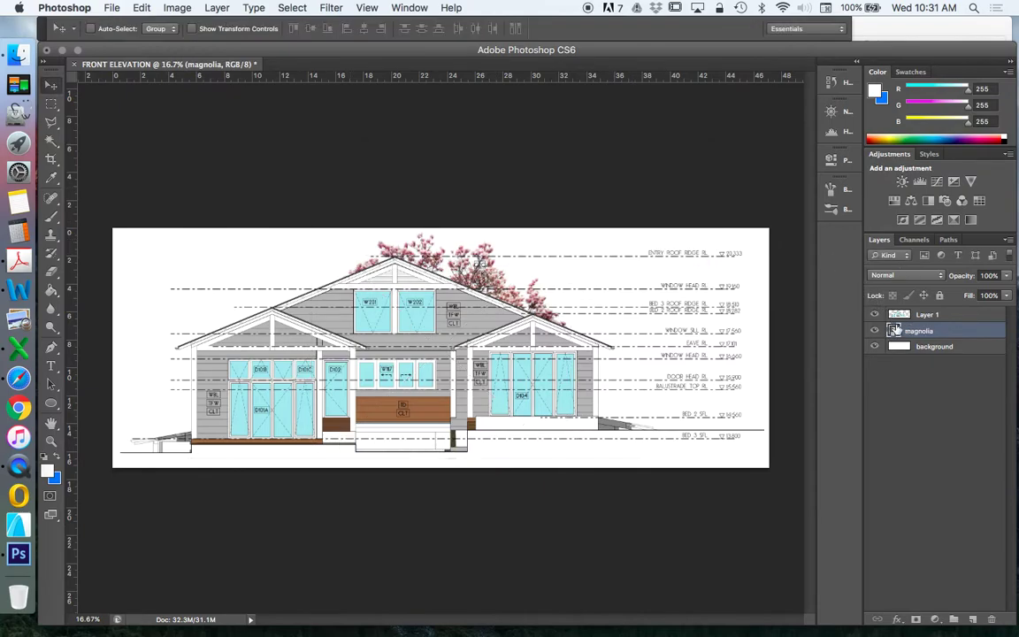
left_click_drag(911, 331, 911, 315)
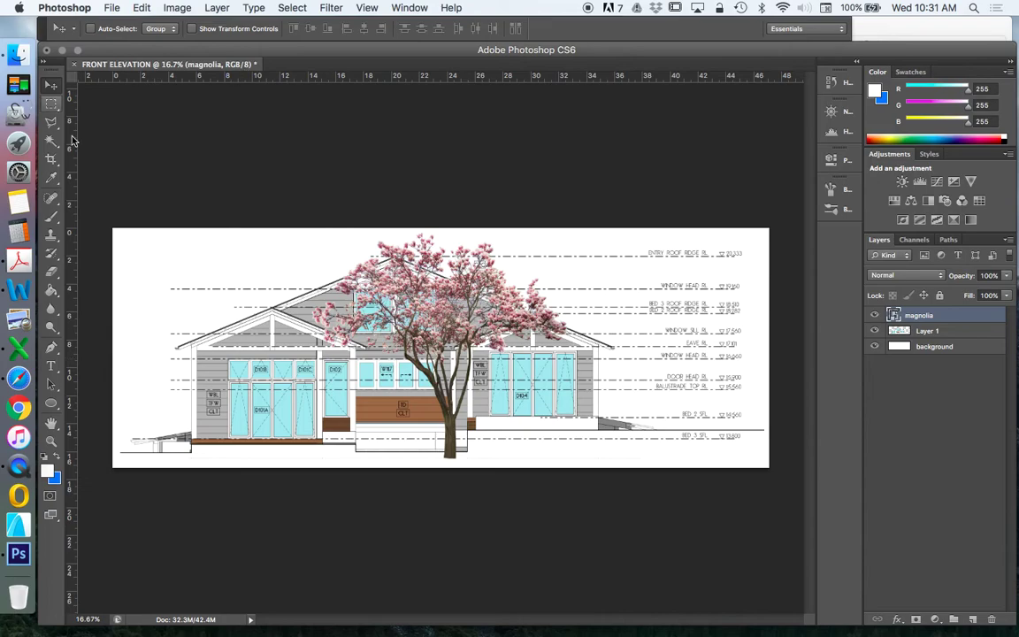
- Scale the magnolia tree to 17.05% and position it in front of the D104 doors with its trunk base at the doorsill
left_click_drag(459, 393, 543, 371)
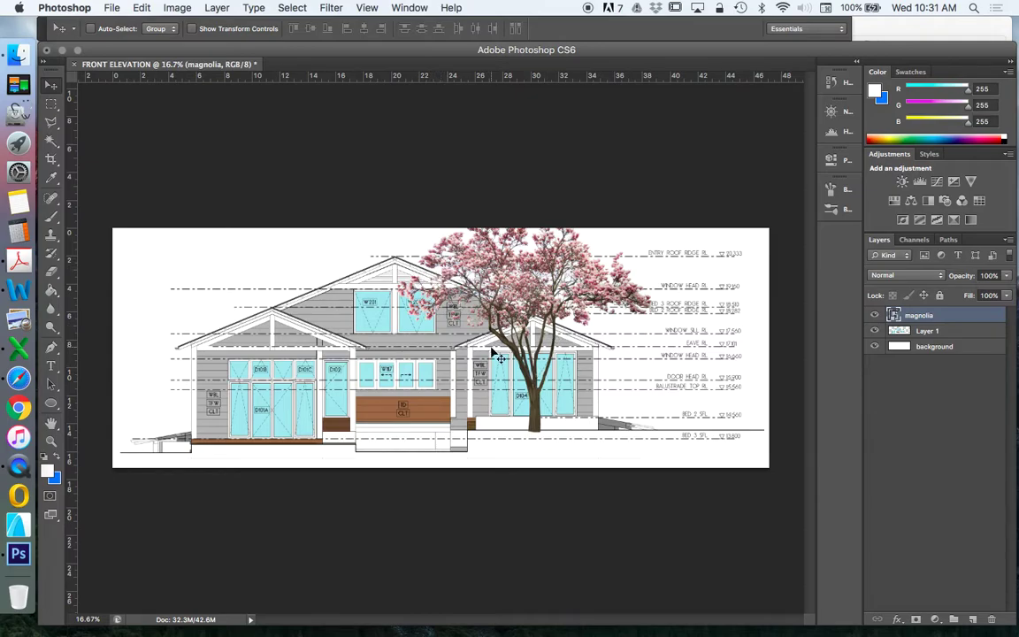
left_click(142, 8)
mouse_move(239, 320)
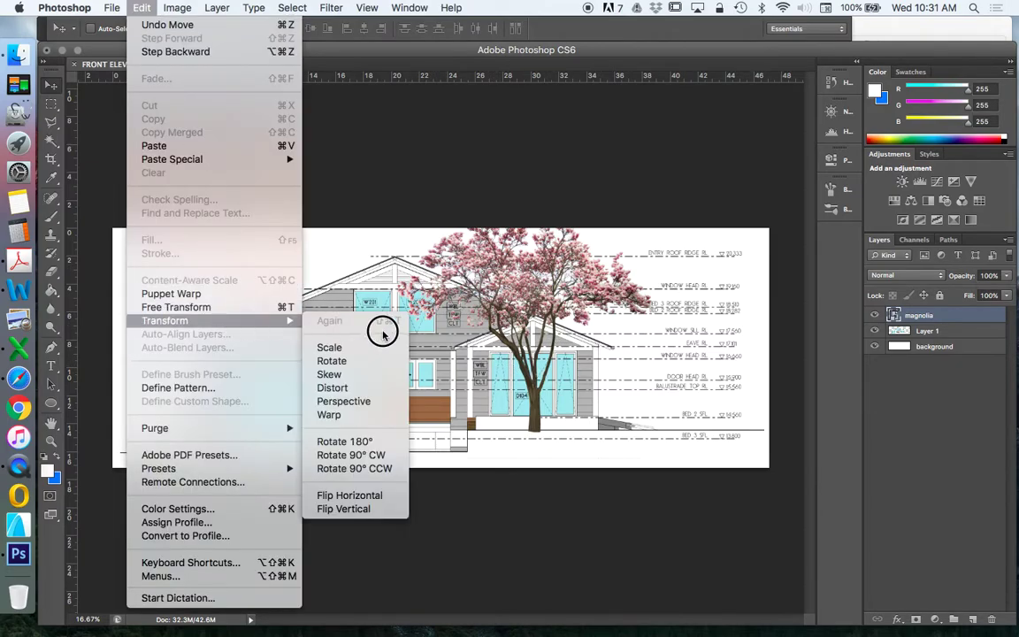
left_click_drag(654, 202, 533, 308)
left_click_drag(492, 365, 550, 345)
key("Down")
key("Down")
key("Down")
key("Down")
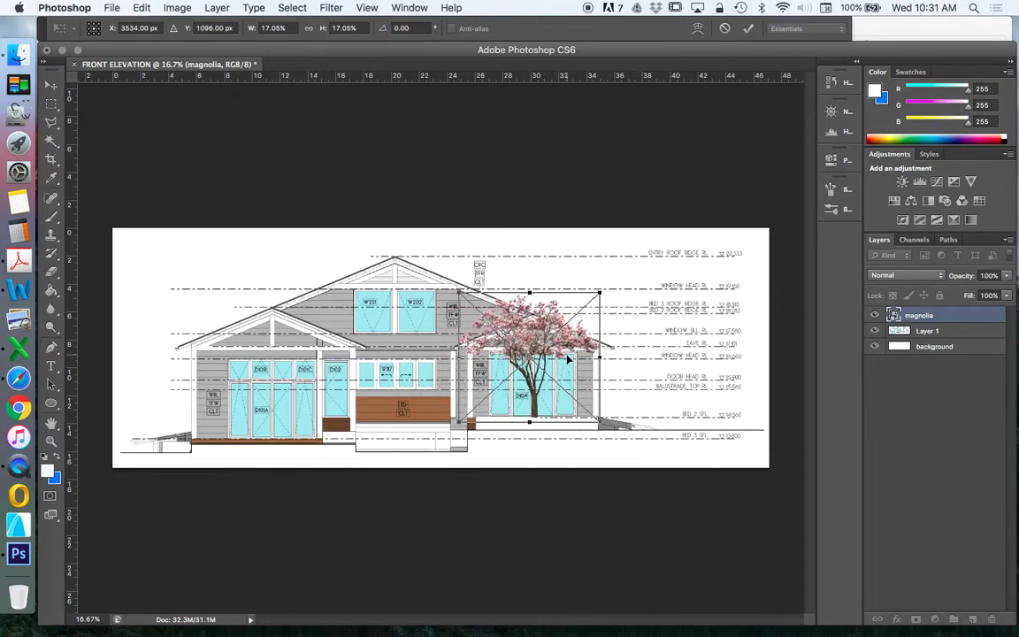
key("Left")
key("Left")
key("Up")
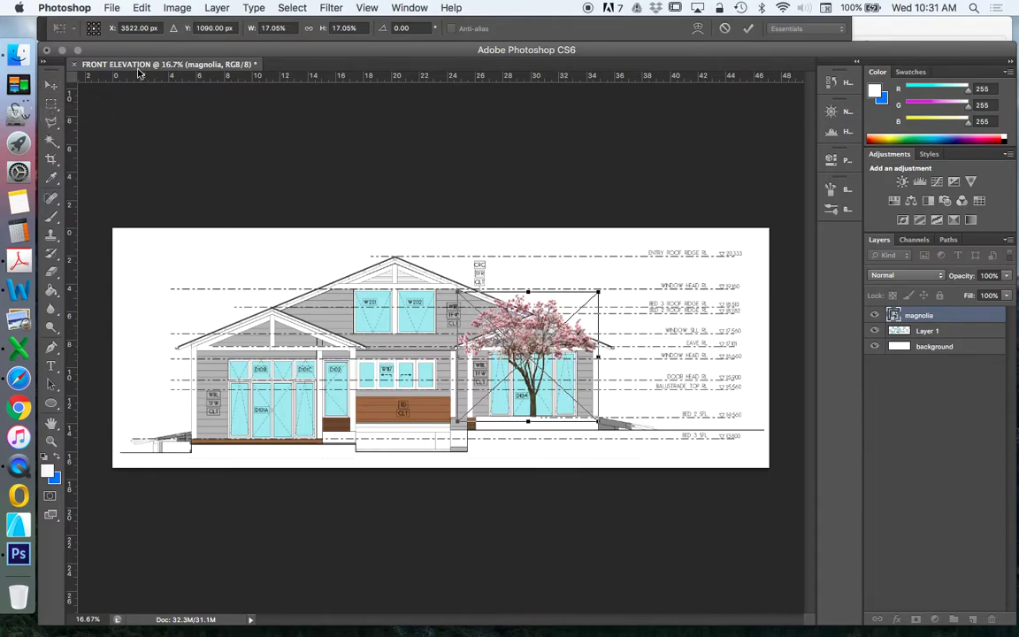
left_click(51, 85)
left_click(651, 232)
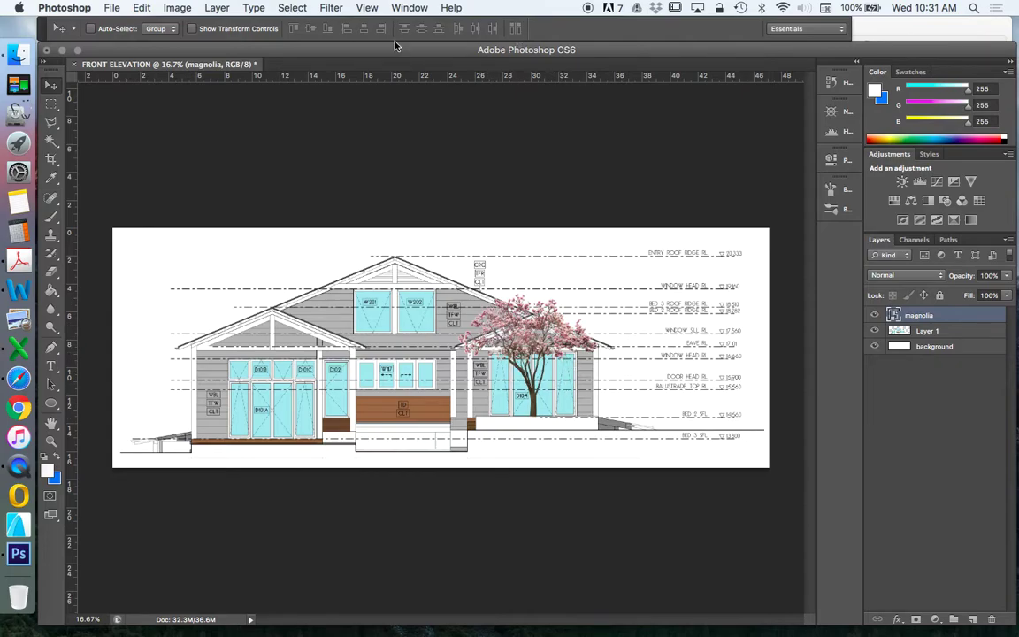
- Duplicate the magnolia layer via copy and move the copy in front of the D101A doors
left_click(217, 8)
mouse_move(216, 25)
left_click(447, 98)
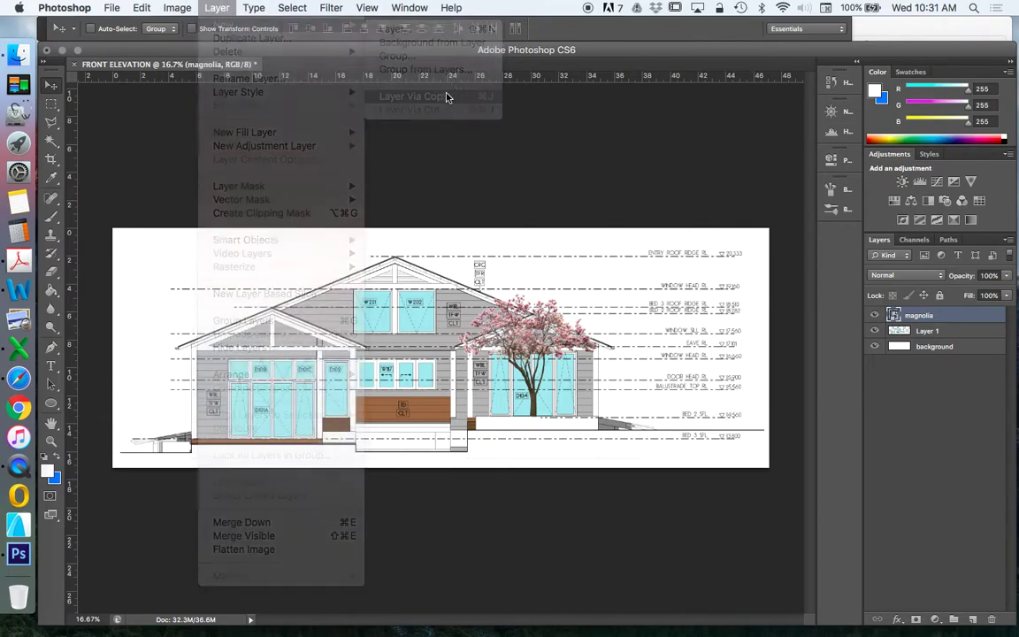
left_click(537, 347)
left_click_drag(538, 347, 306, 378)
- Stretch the copied magnolia taller, scaling it to 16.44% width and 20.43% height
left_click(51, 440)
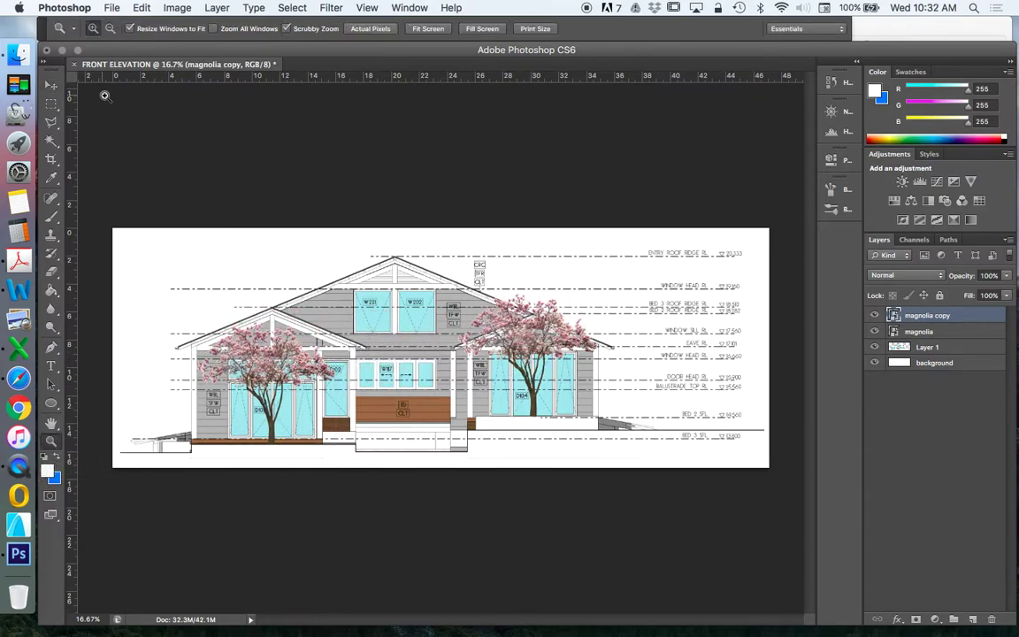
left_click(235, 396)
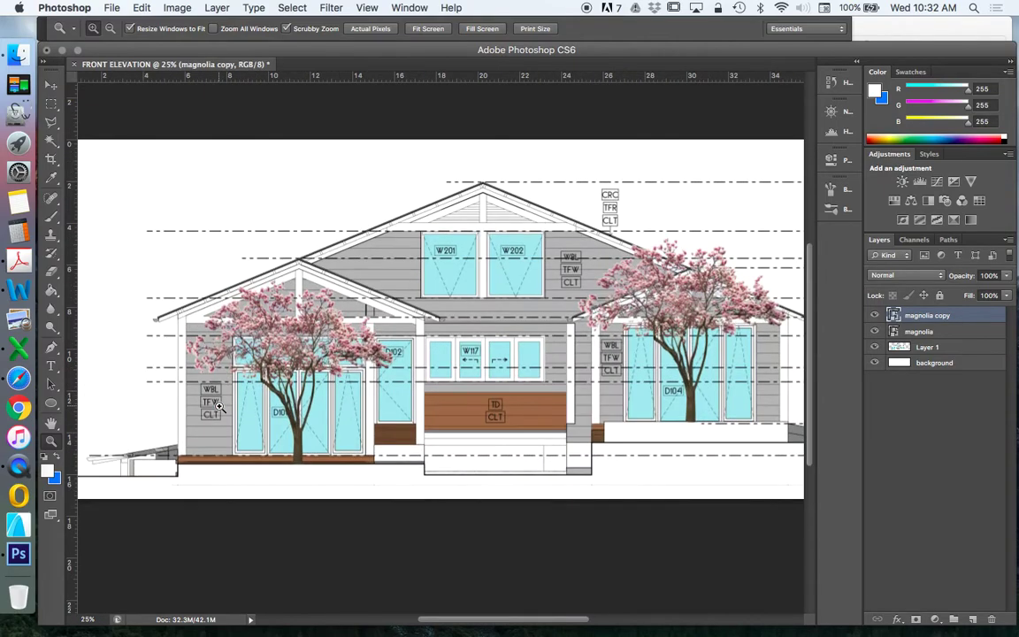
left_click(138, 12)
mouse_move(266, 321)
left_click(333, 344)
left_click_drag(360, 251, 391, 245)
left_click(50, 84)
left_click(638, 233)
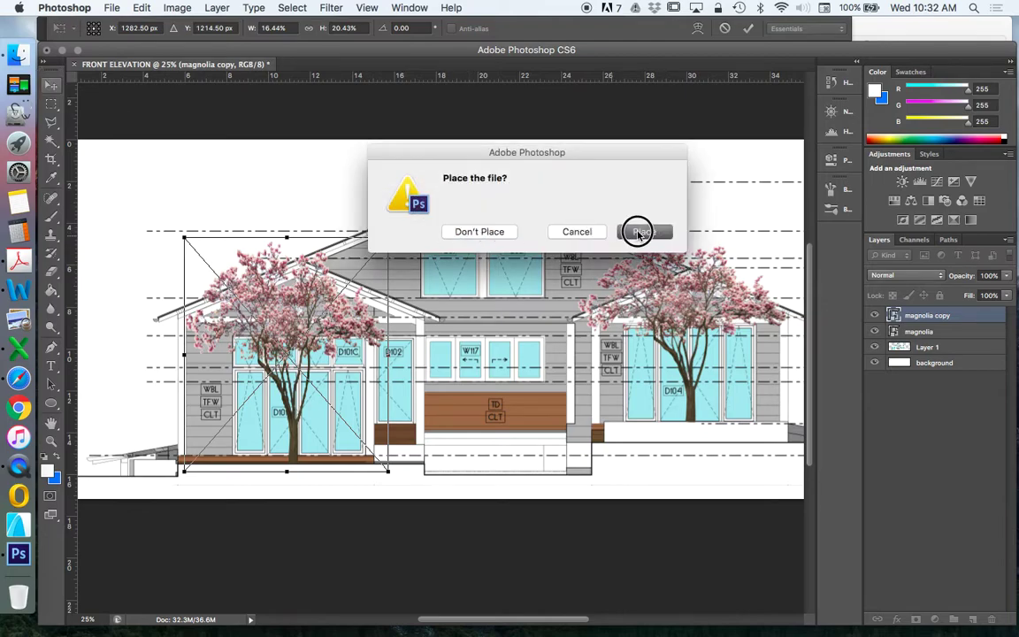
- Flip the copied magnolia horizontally
left_click(176, 8)
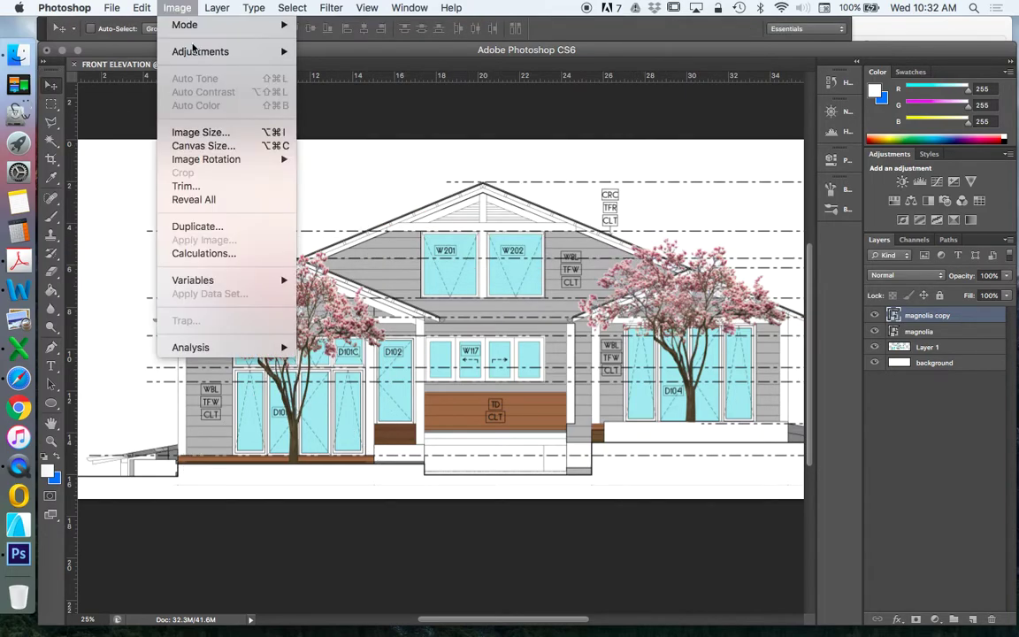
mouse_move(141, 8)
mouse_move(220, 320)
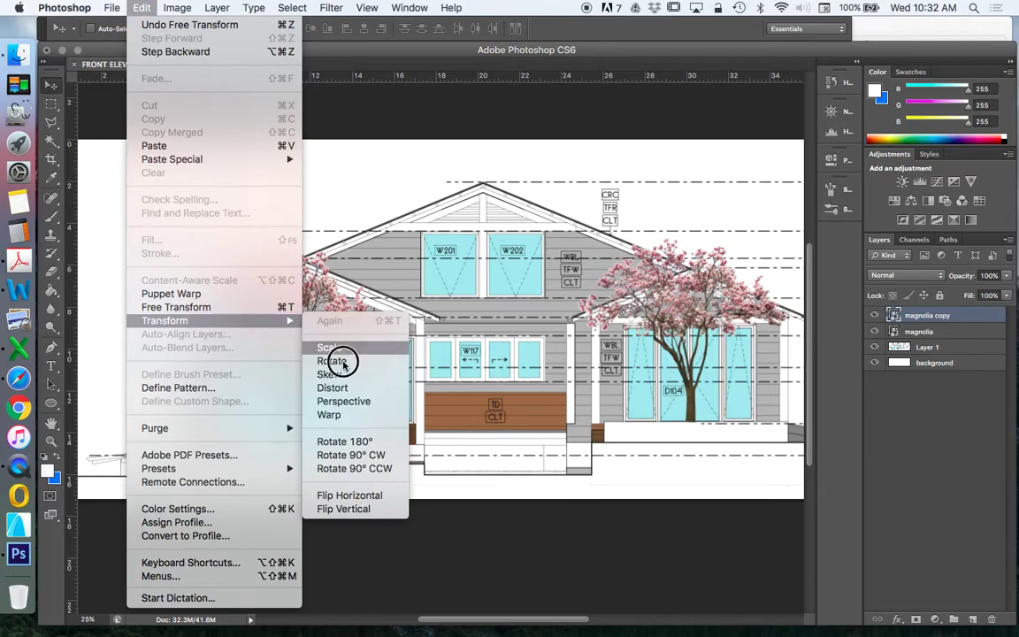
left_click(355, 496)
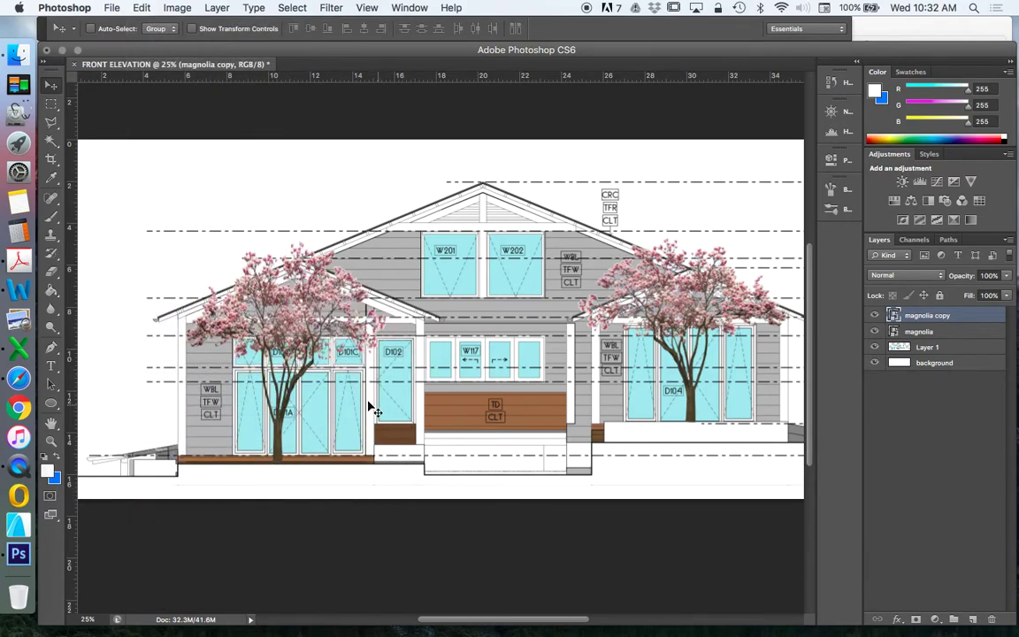
- Rotate the copied magnolia to -7.03° and shift it slightly so its trunk stands on the timber deck
left_click(141, 8)
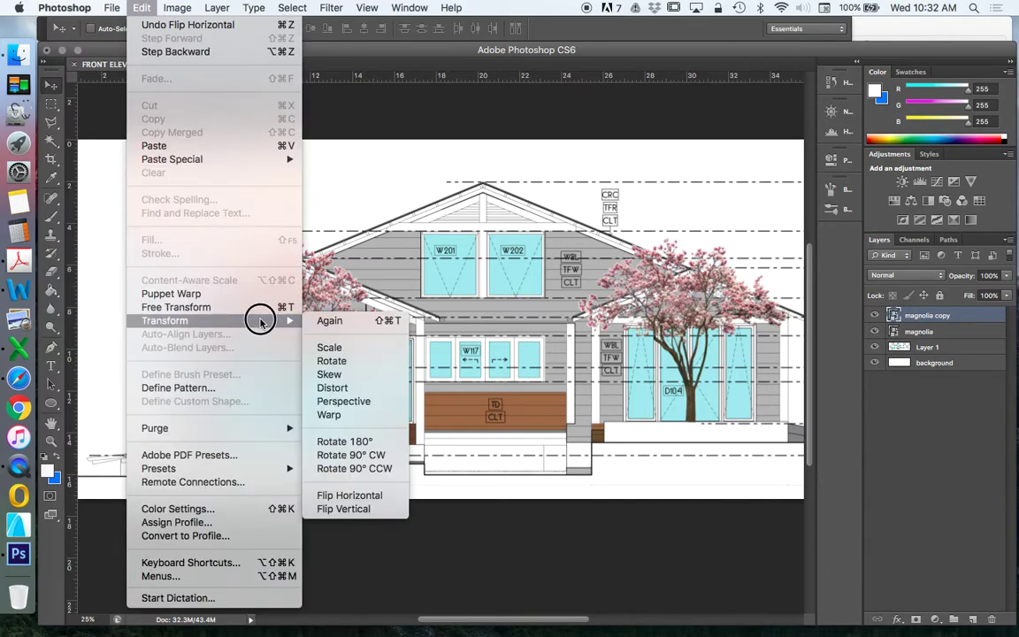
left_click(355, 192)
left_click_drag(349, 215, 371, 229)
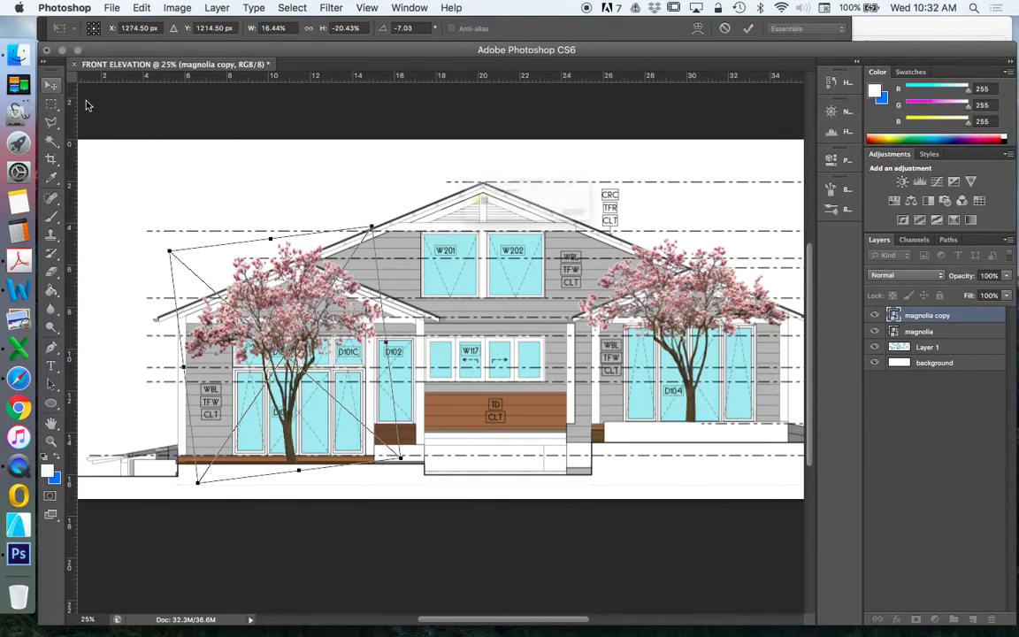
left_click(51, 85)
left_click(644, 232)
left_click_drag(352, 374, 347, 379)
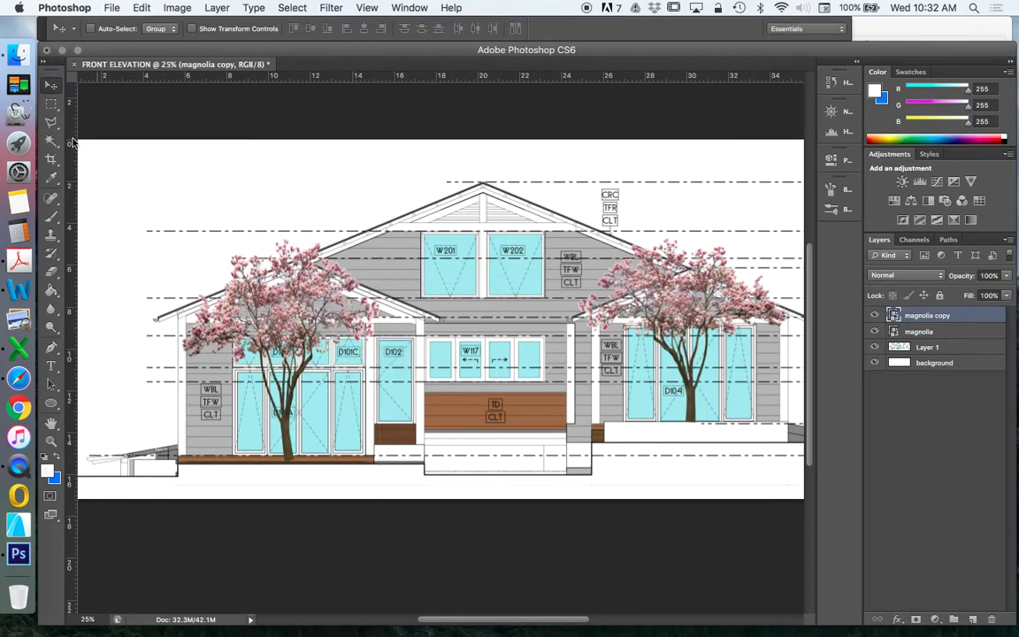
- Rasterize the magnolia copy layer and lower the tree slightly so its trunk extends below the deck
right_click(923, 317)
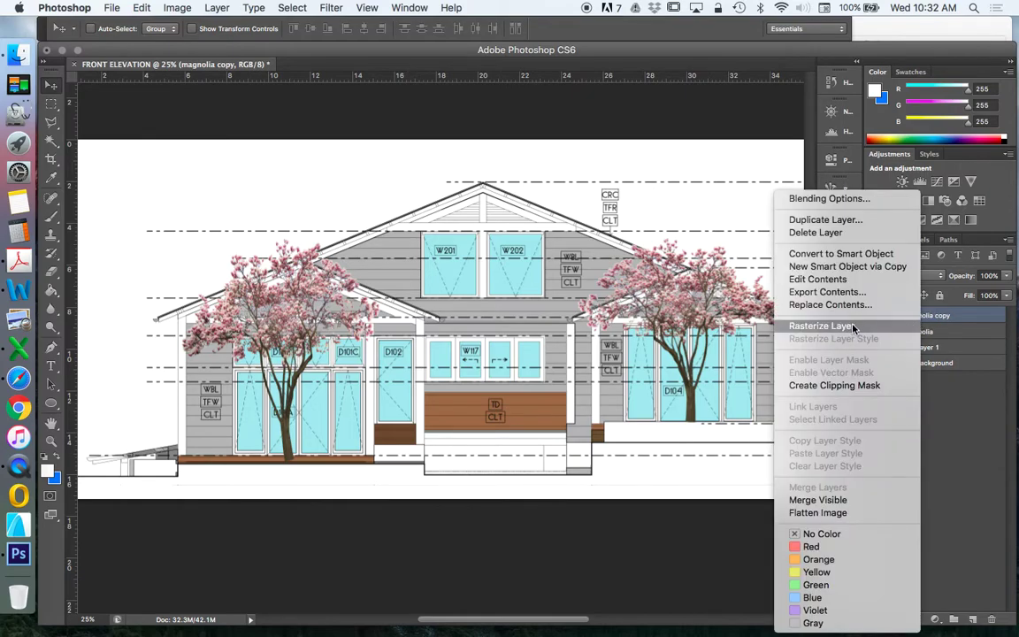
left_click(823, 327)
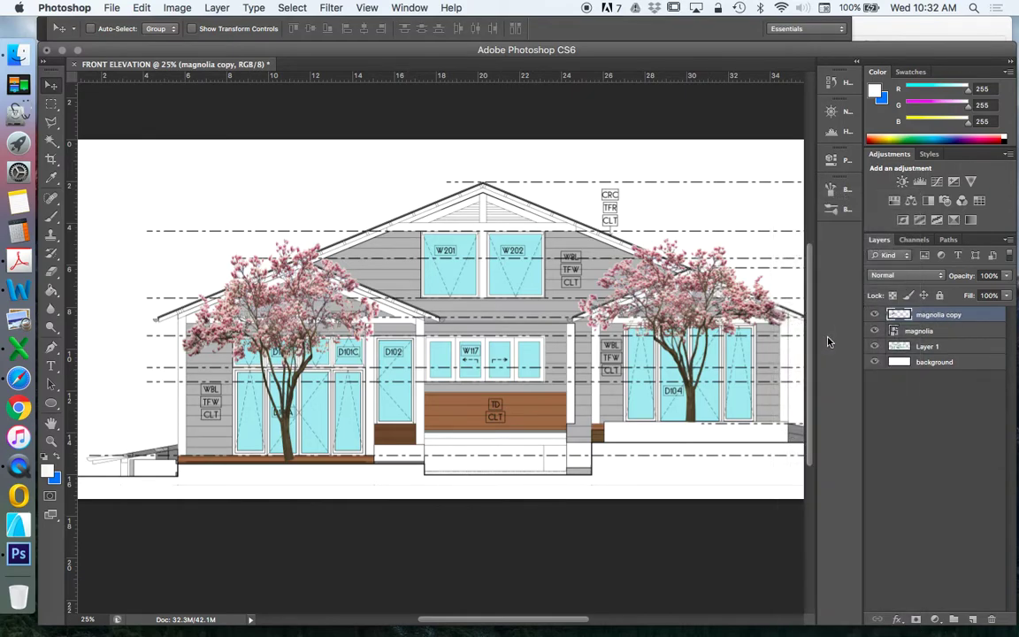
left_click_drag(283, 361, 285, 371)
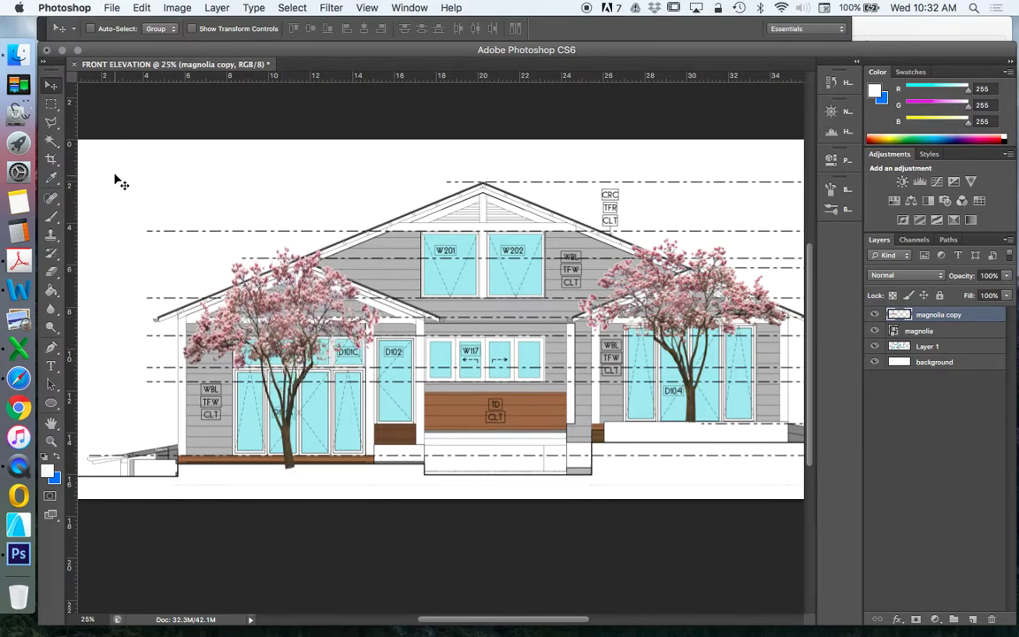
- Trim off the part of the copied magnolia's trunk that hangs below the timber deck and clear the selection
left_click(52, 104)
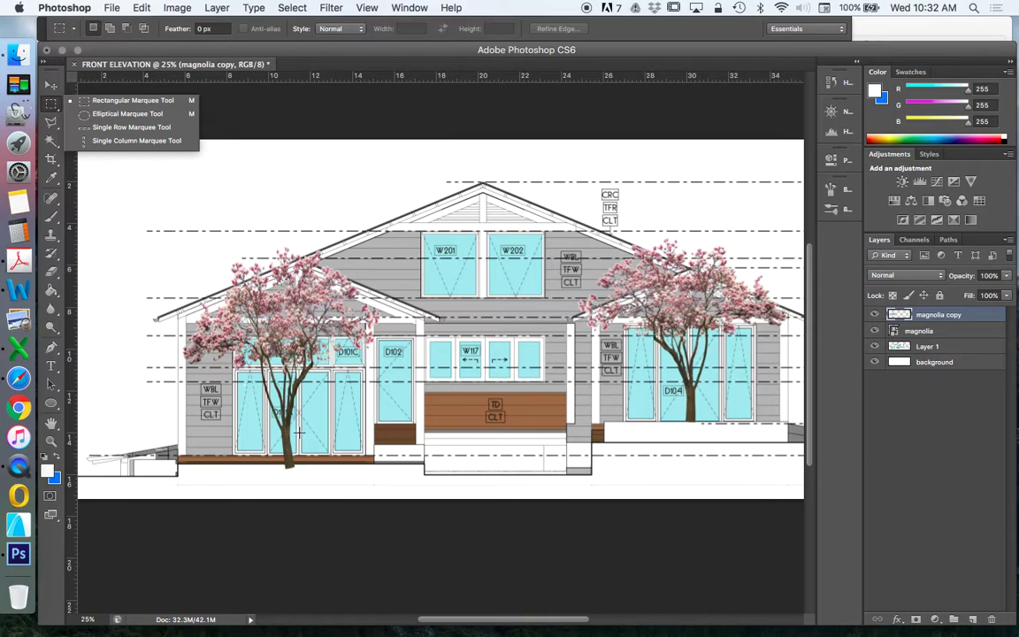
left_click_drag(344, 480, 252, 467)
key("super+d")
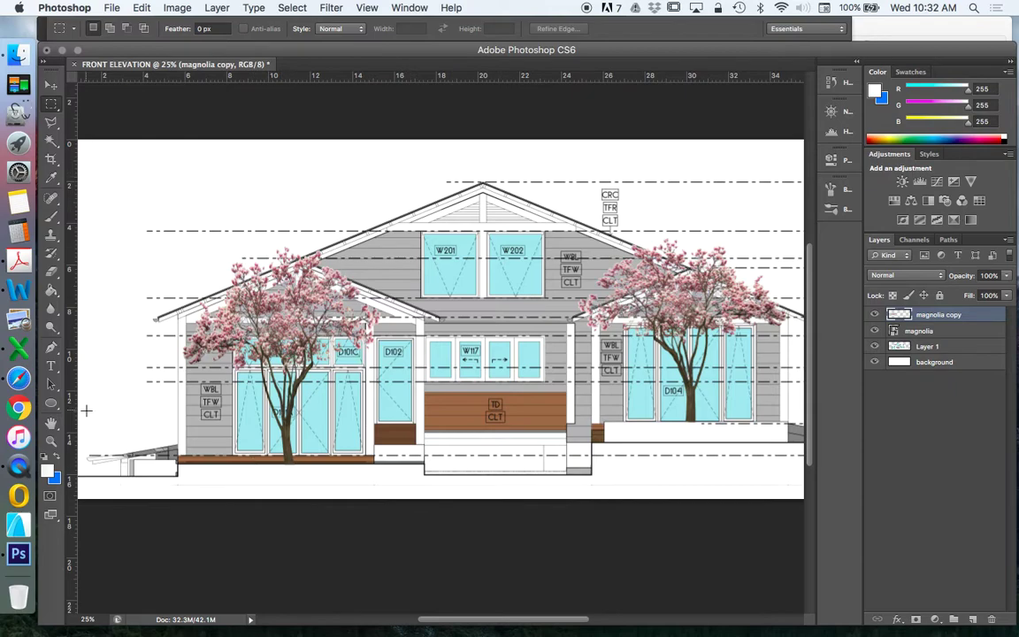
- Outline the thin outermost stem left of the copied magnolia's main trunk with the Polygonal Lasso, delete it, and deselect
left_click(51, 439)
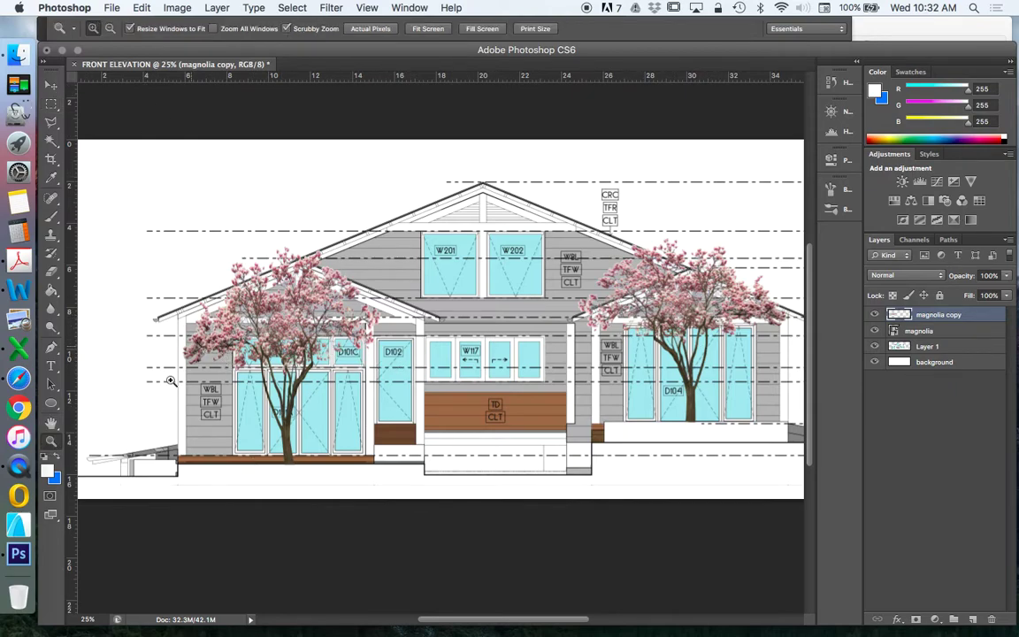
left_click(265, 416)
left_click(278, 418)
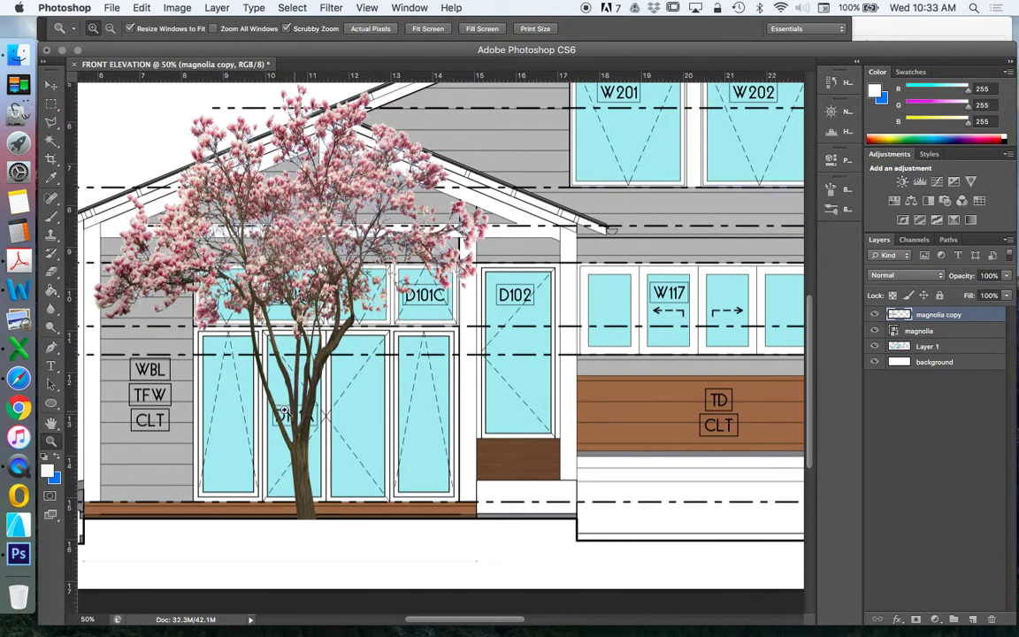
left_click(51, 123)
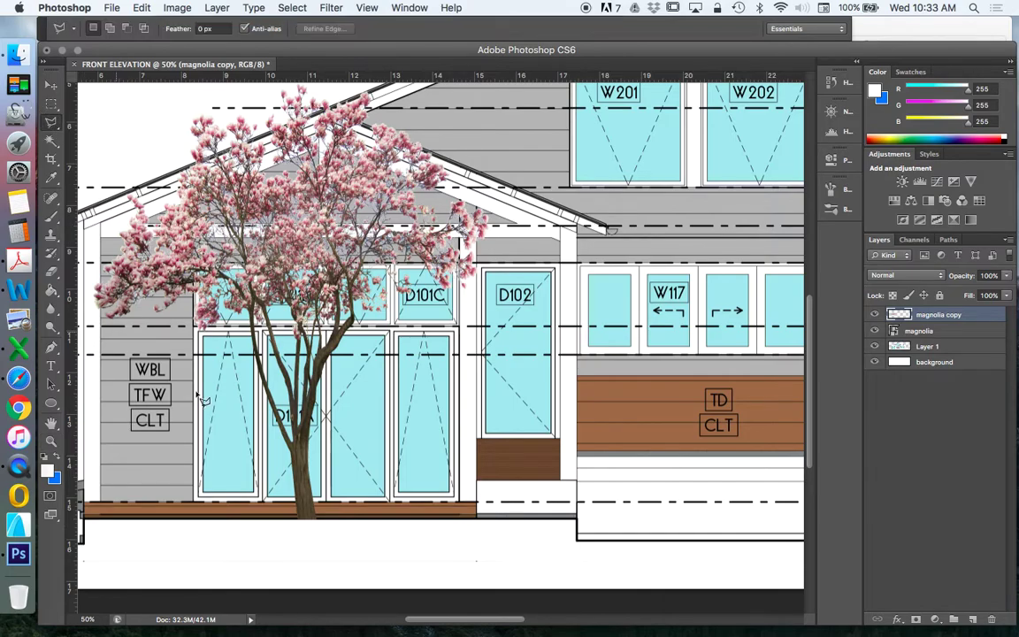
left_click(53, 441)
left_click(265, 390)
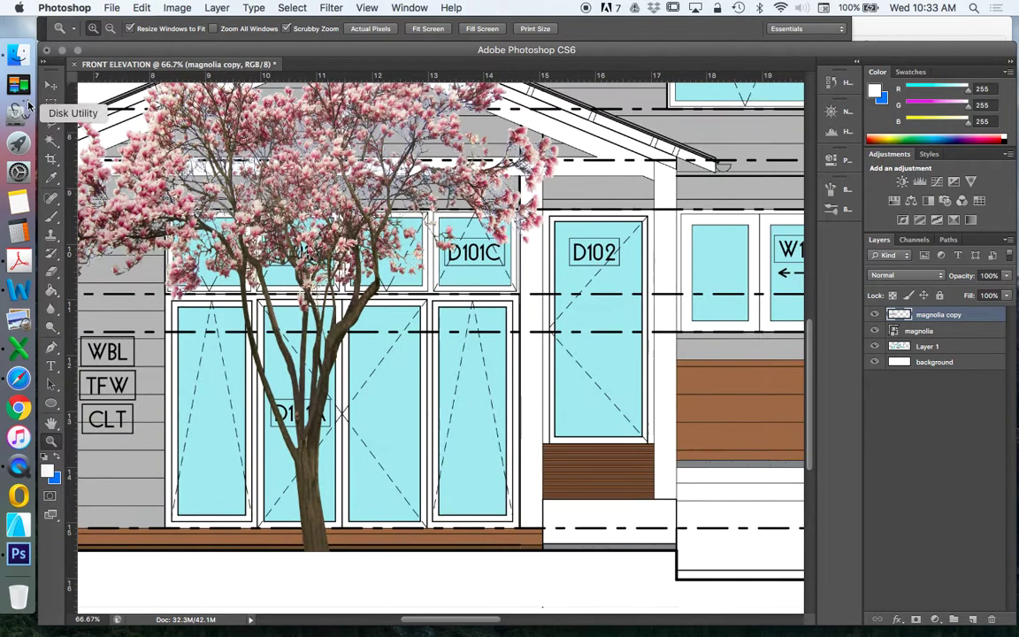
left_click(51, 121)
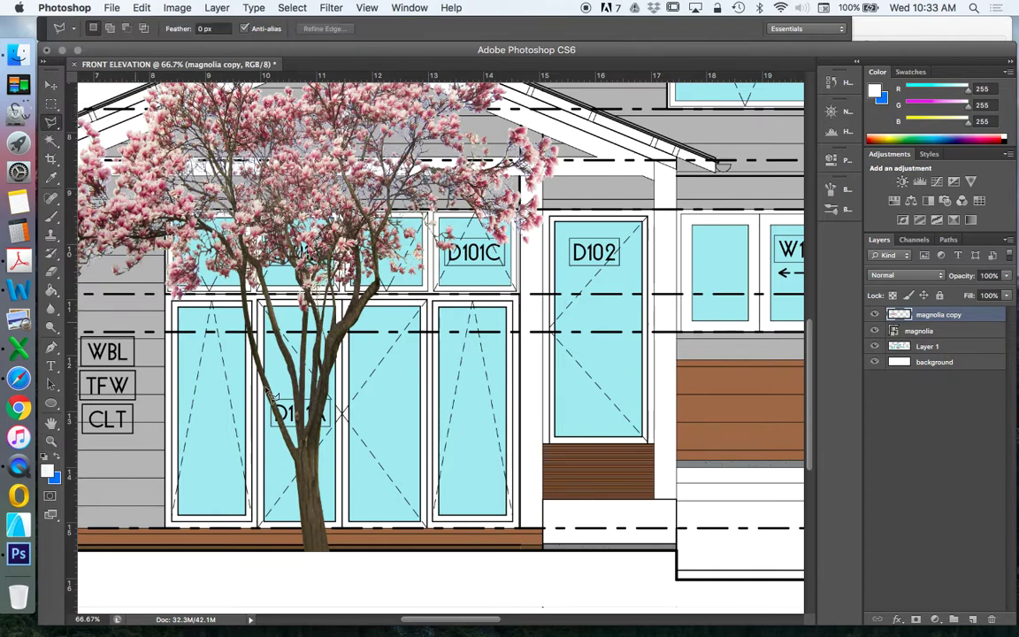
left_click(49, 126)
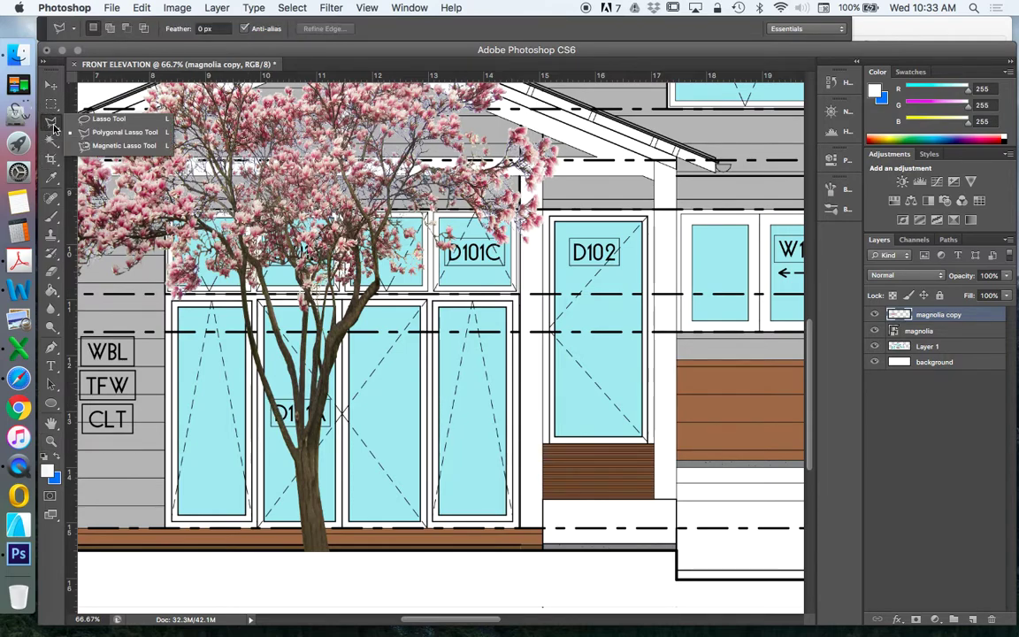
left_click(124, 133)
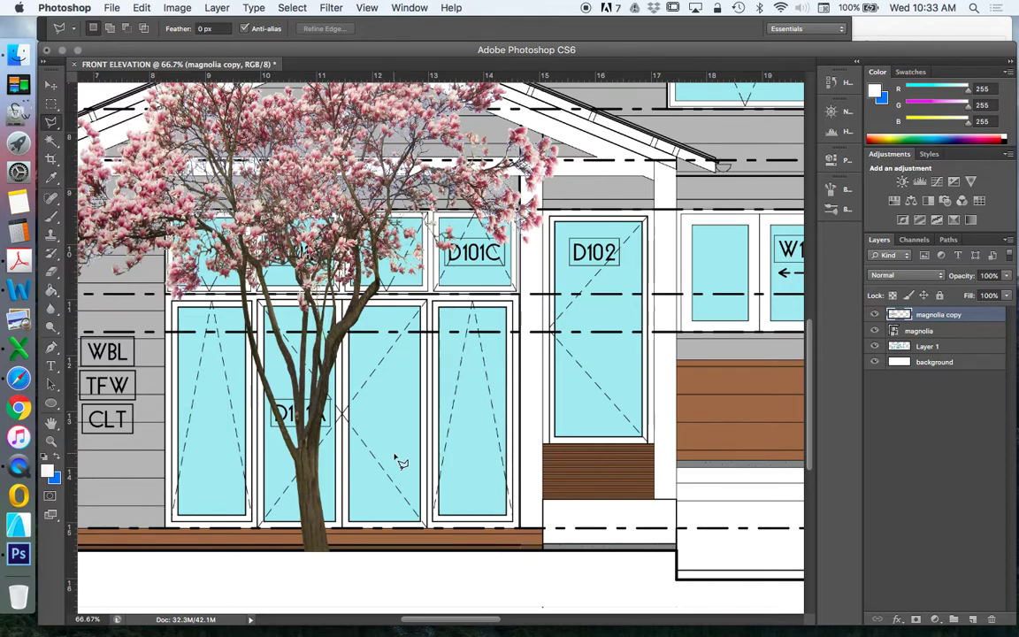
left_click(304, 453)
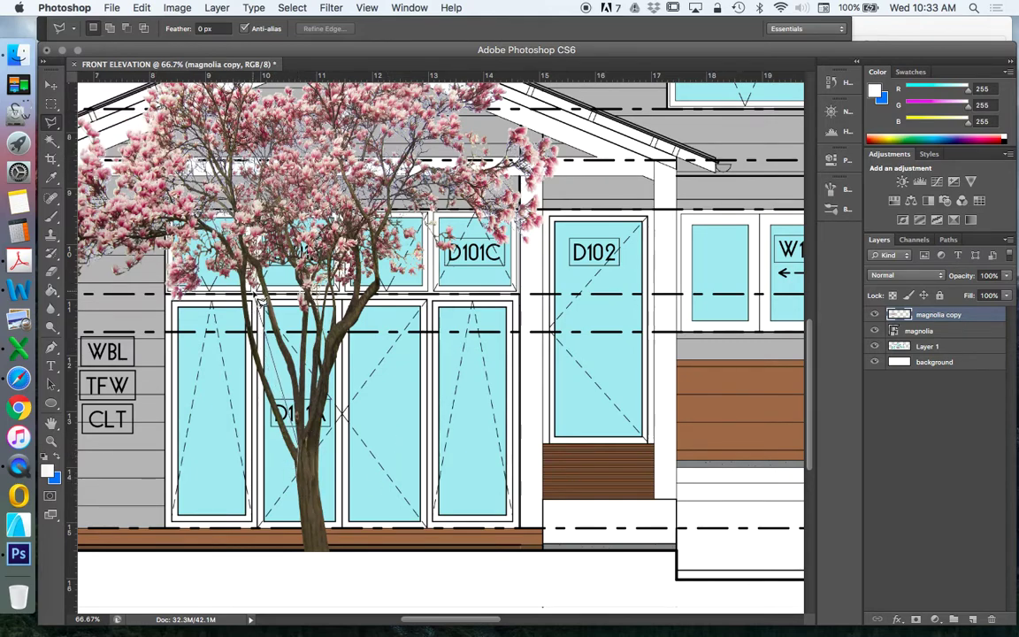
left_click(219, 257)
left_click(203, 255)
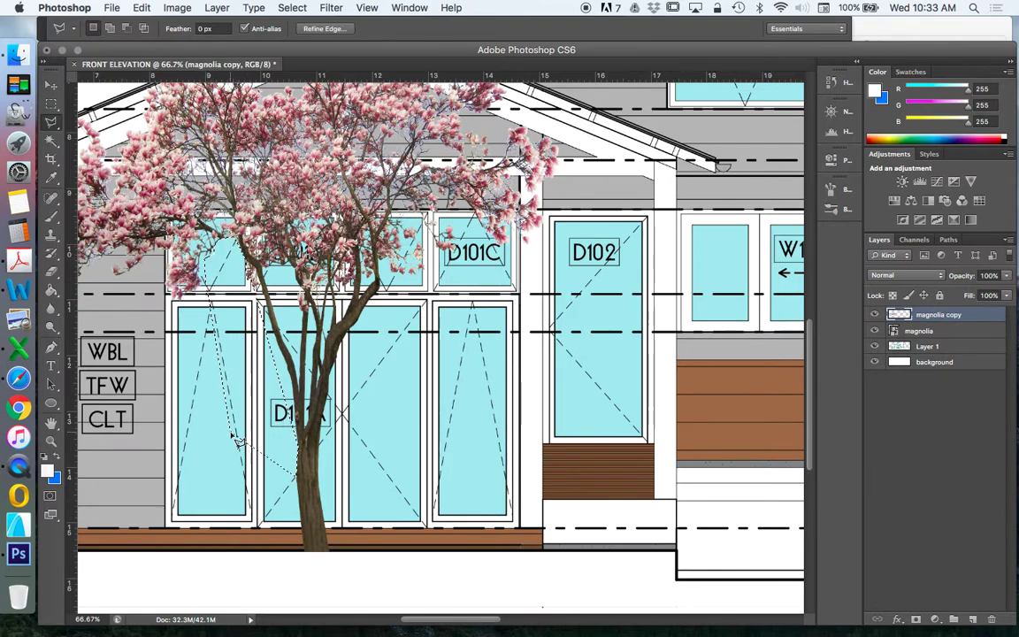
key("Escape")
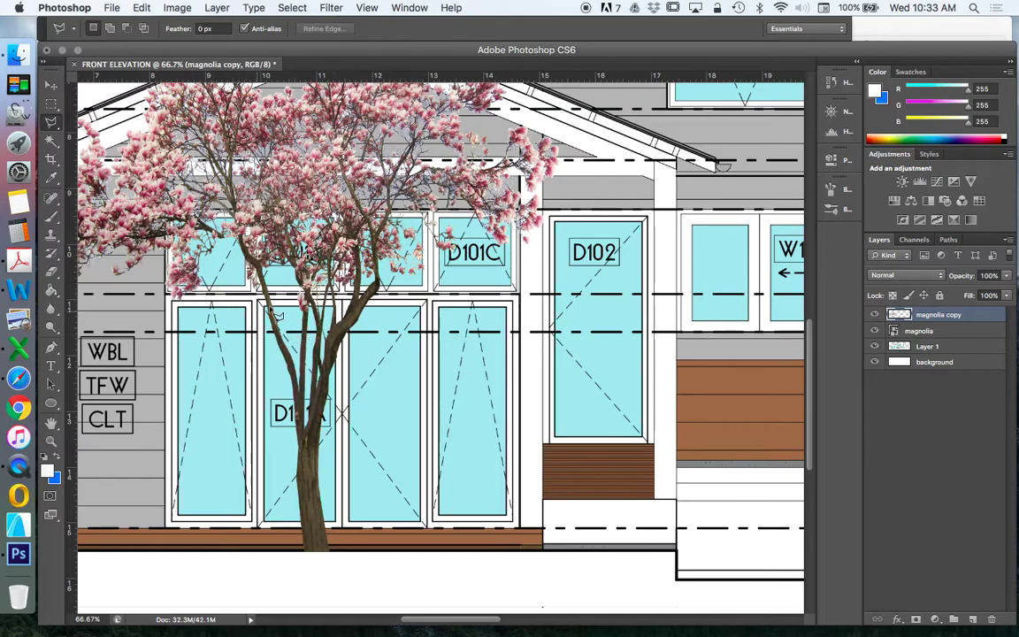
- Outline a branch-shaped polygonal selection bridging the gap between the cut-off left branch and the nearest remaining stem of the copied magnolia
key("z")
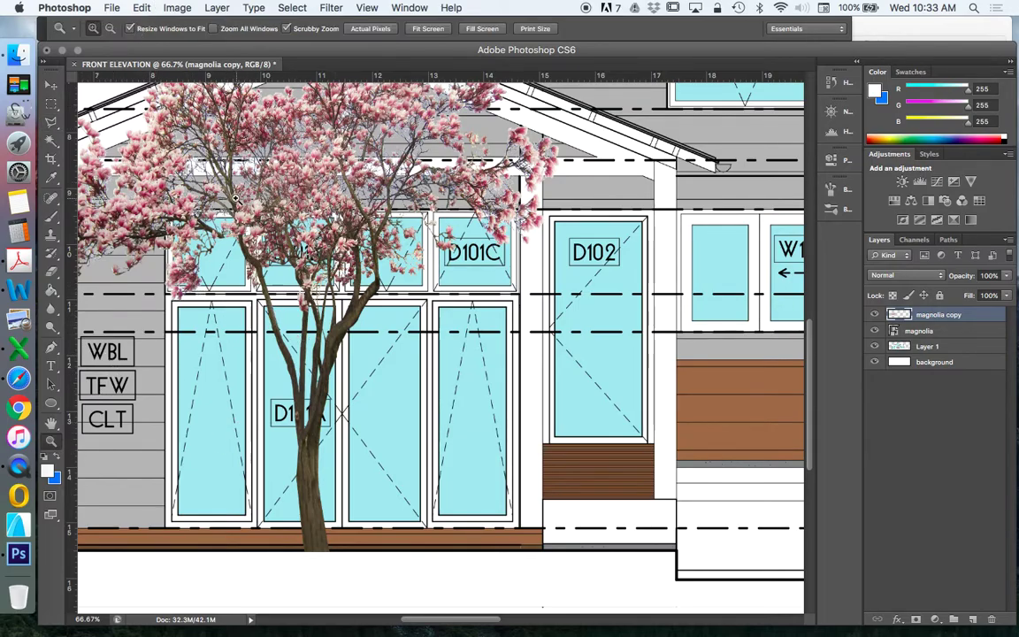
left_click_drag(235, 199, 364, 253)
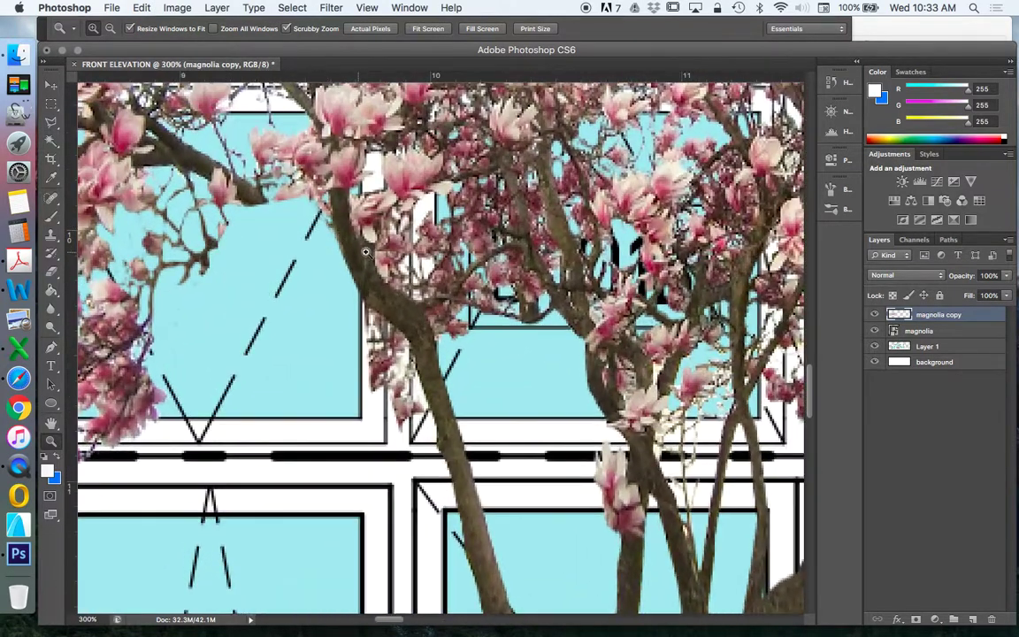
left_click(52, 127)
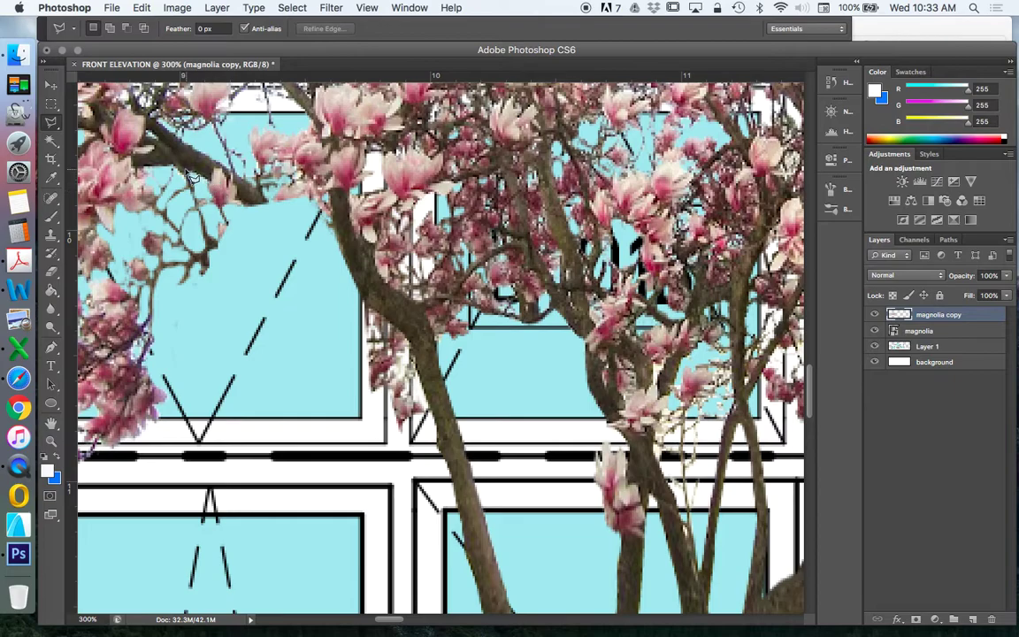
left_click(238, 199)
left_click(366, 302)
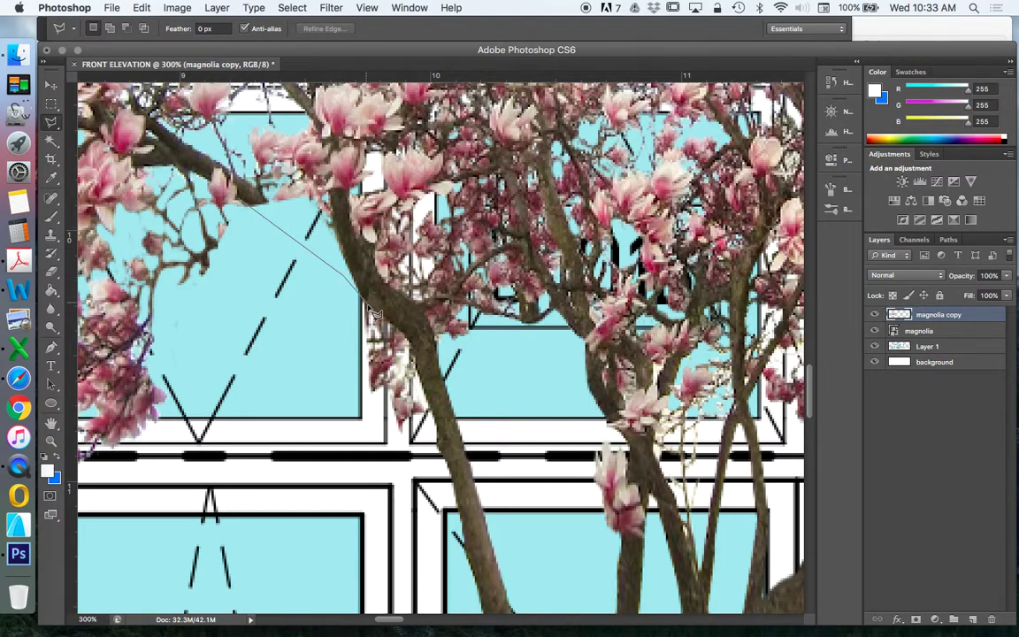
left_click(323, 221)
left_click(242, 195)
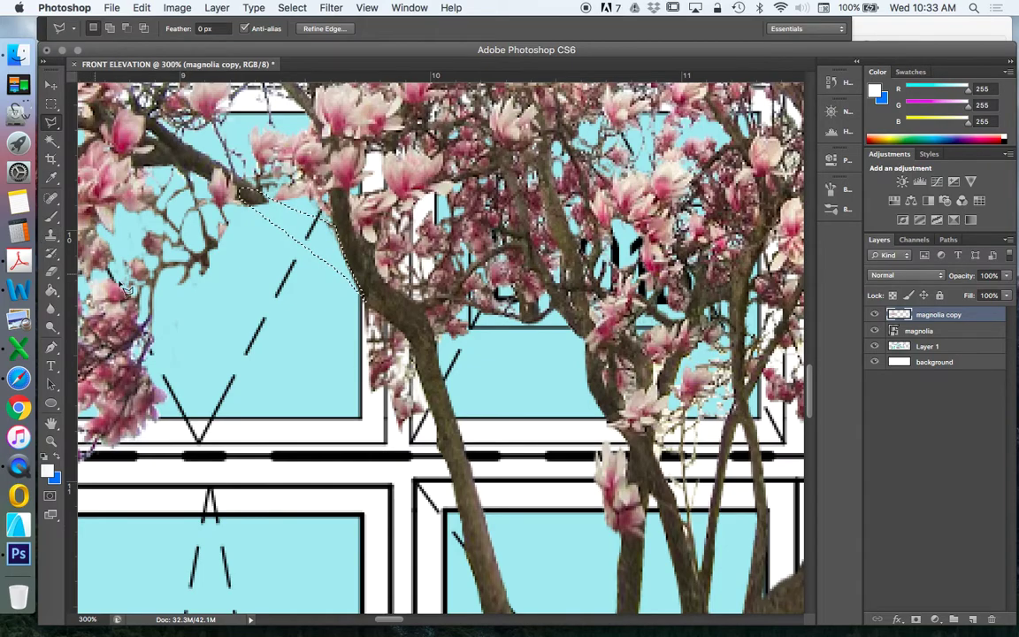
- Fill the selected gap with bark using the Clone Stamp at a 14 px brush size, joining the loose branch to the stem
left_click(51, 236)
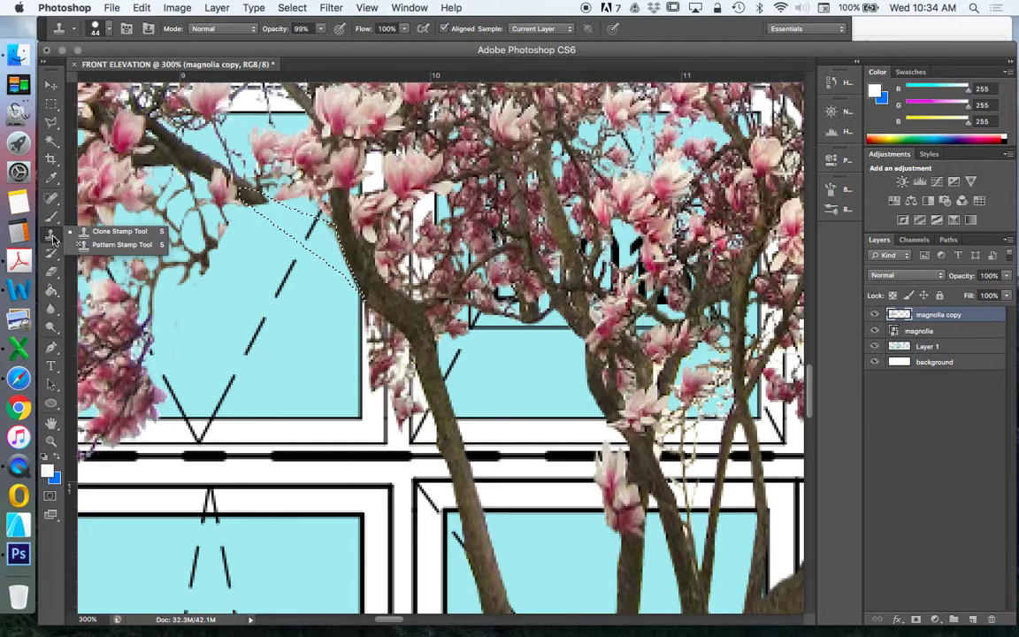
left_click(120, 232)
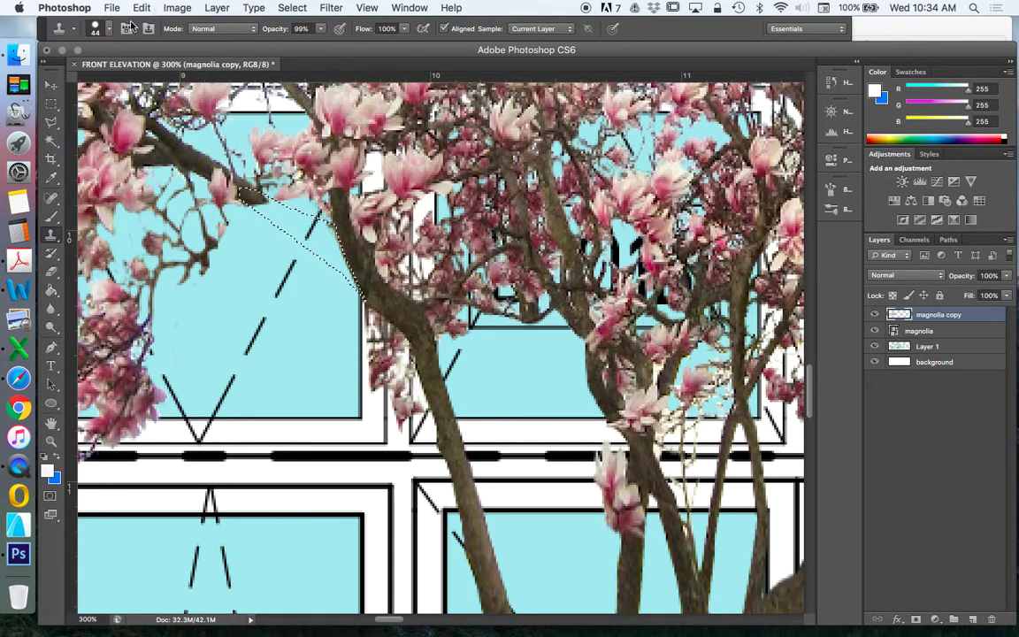
left_click(99, 29)
left_click_drag(86, 71, 68, 72)
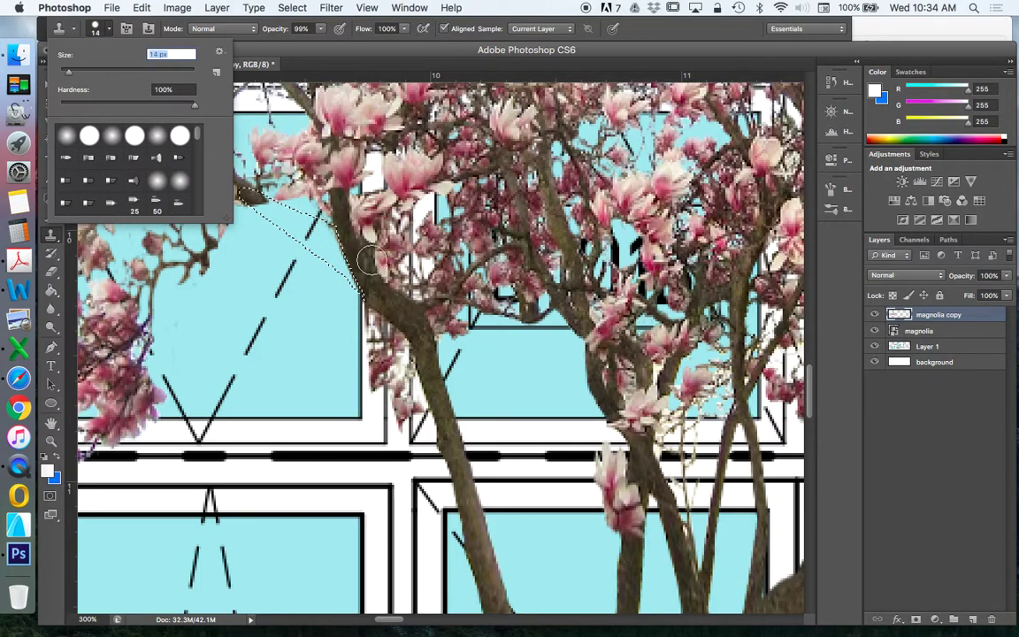
key("Return")
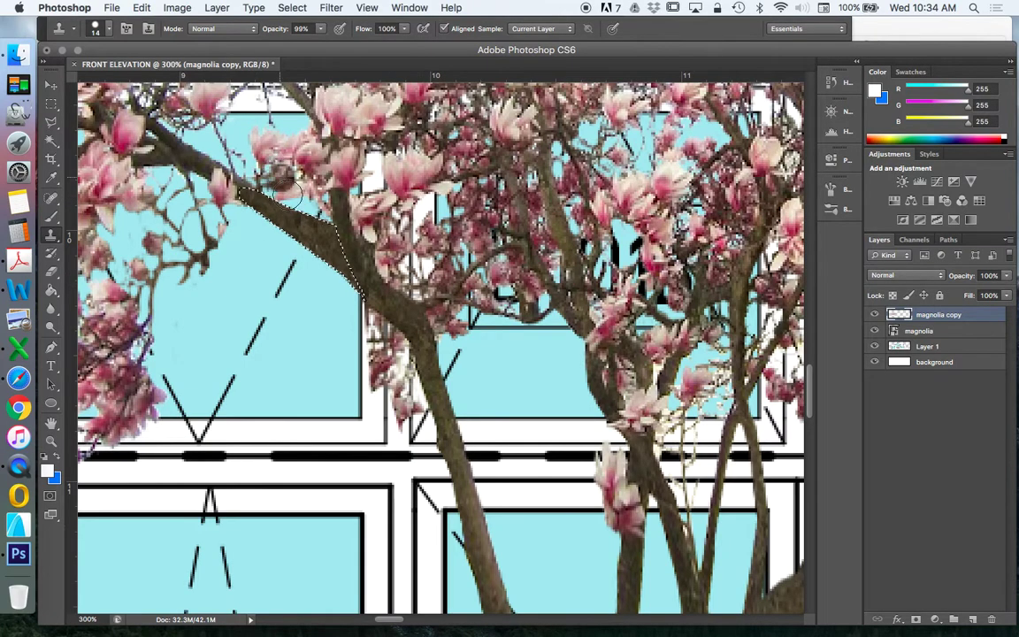
left_click(232, 170)
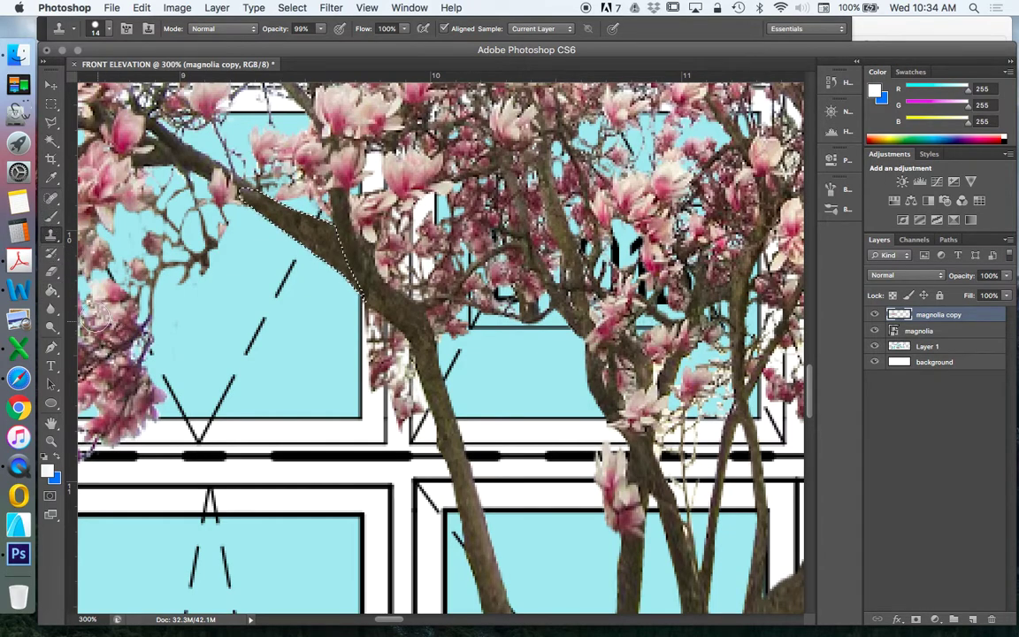
- Darken the cloned branch section with the Burn tool at a 20 px brush size and clear the selection
left_click(52, 326)
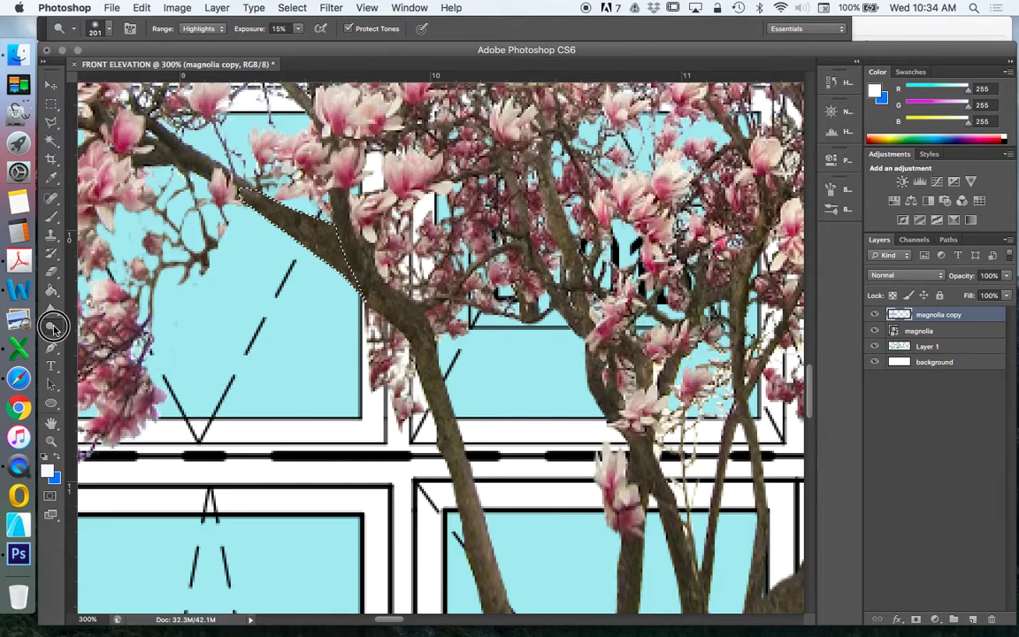
left_click(52, 328)
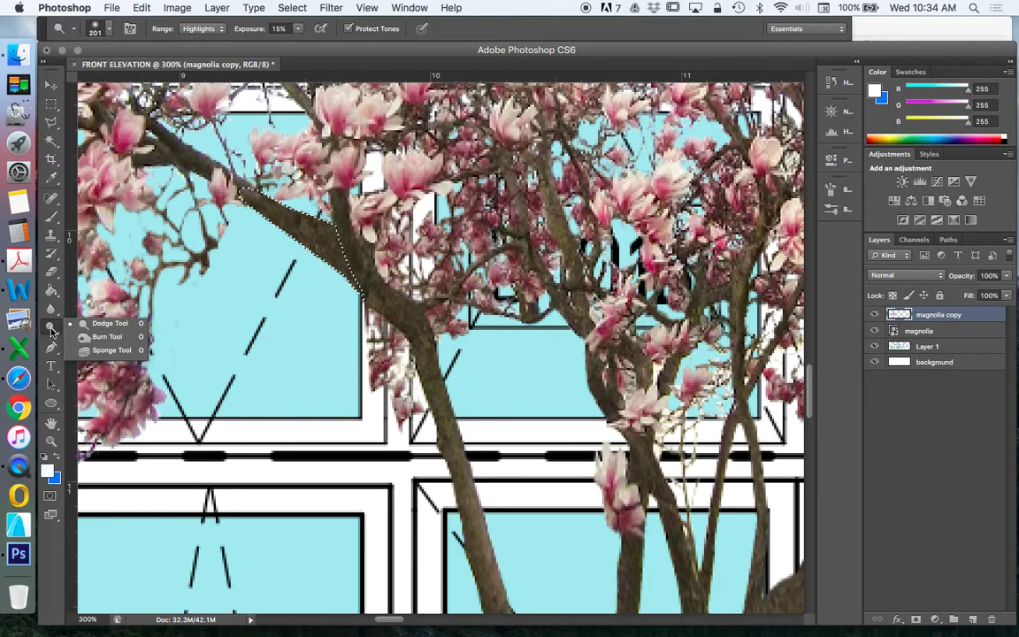
left_click(102, 341)
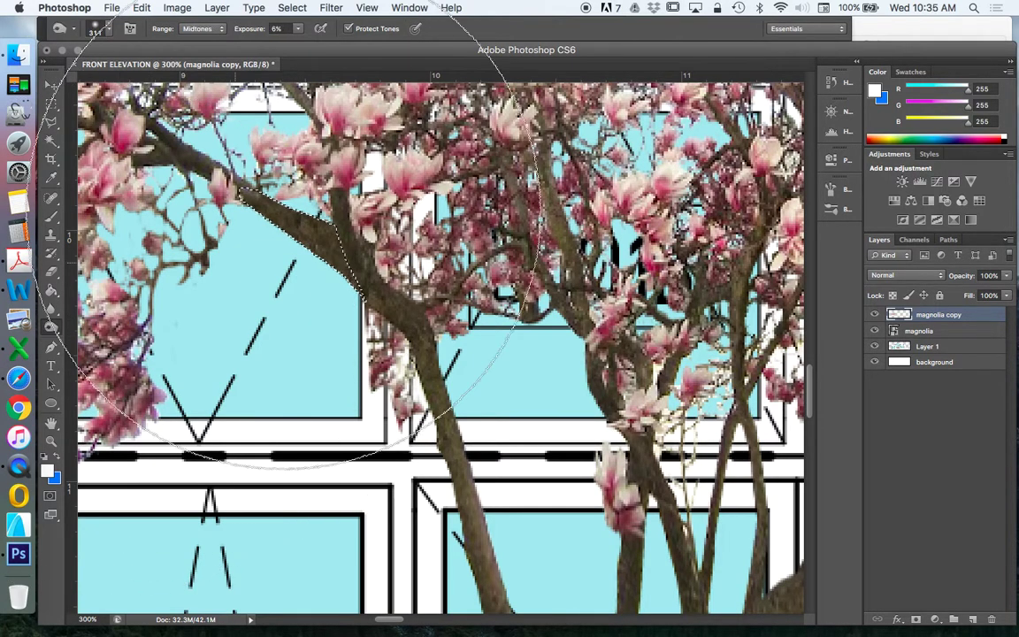
left_click(97, 28)
left_click_drag(97, 71, 70, 71)
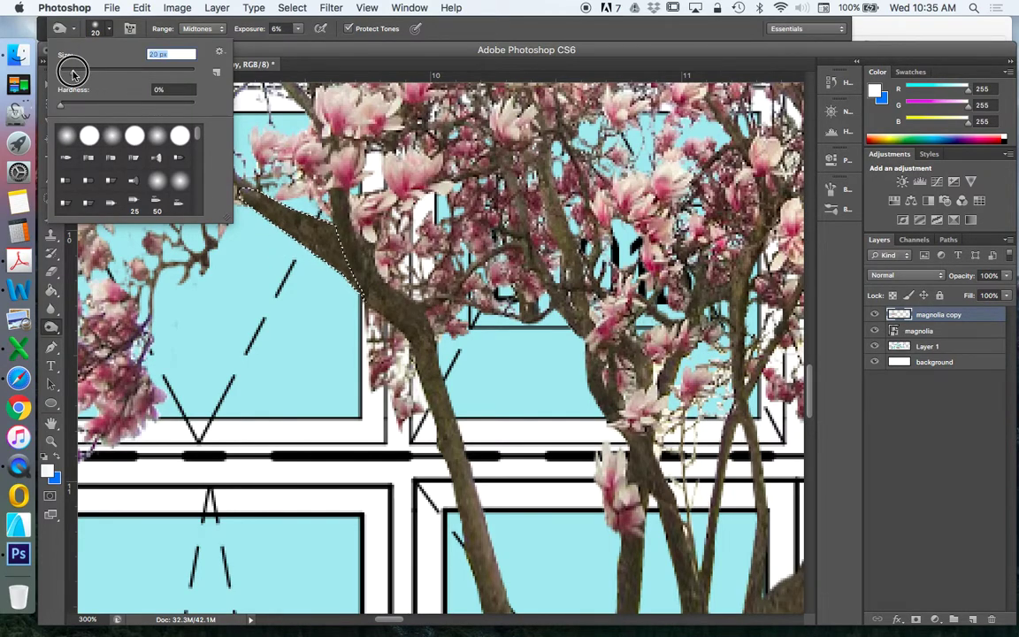
left_click(281, 228)
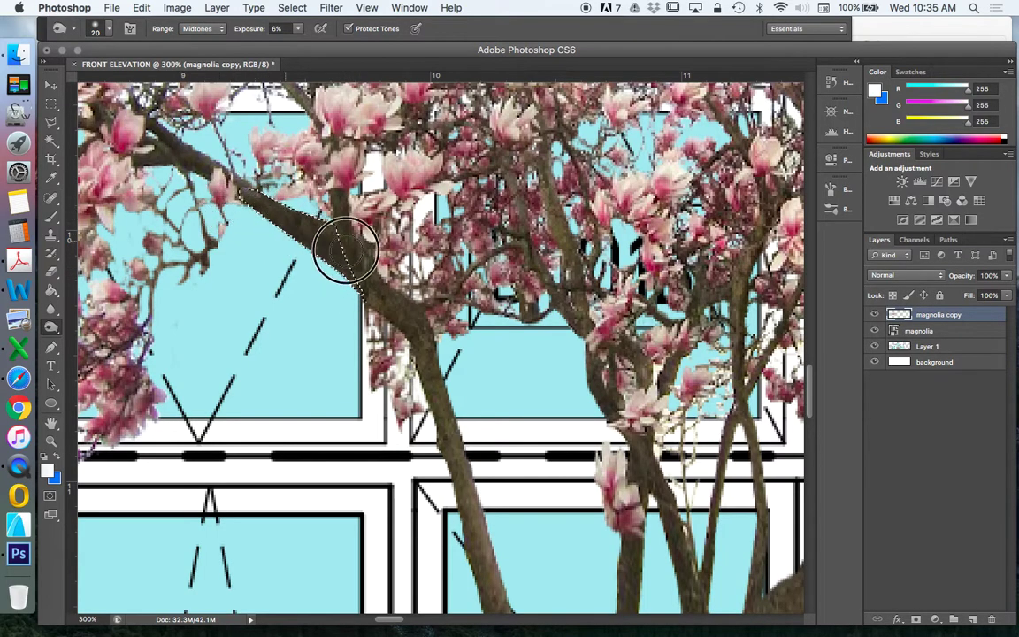
key("super+d")
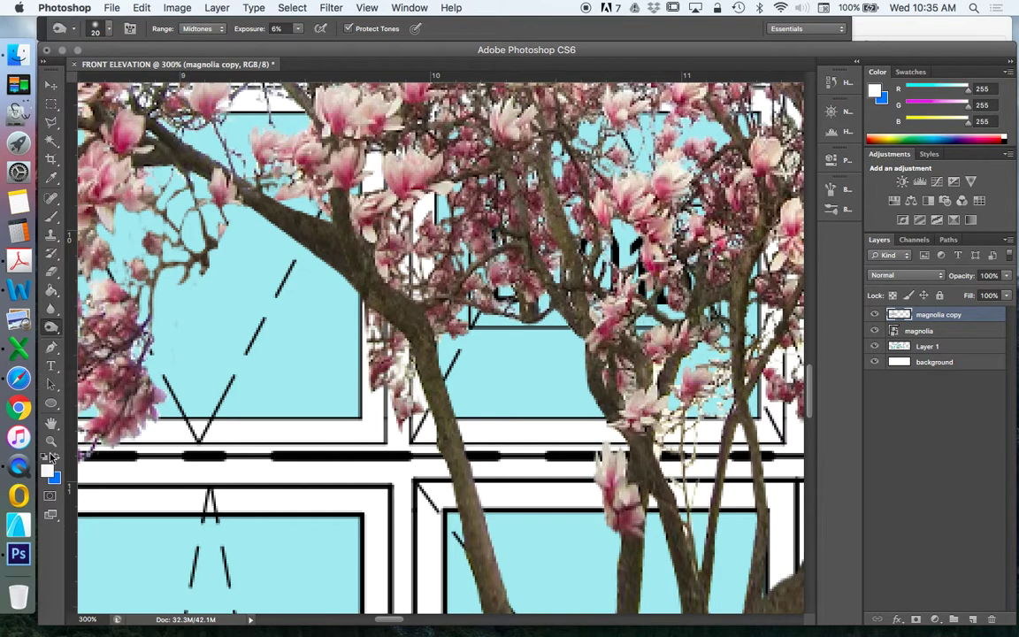
- Examine the repaired branch against the whole copied magnolia and again close up at its junction
key("z")
left_click(111, 32)
left_click(270, 300)
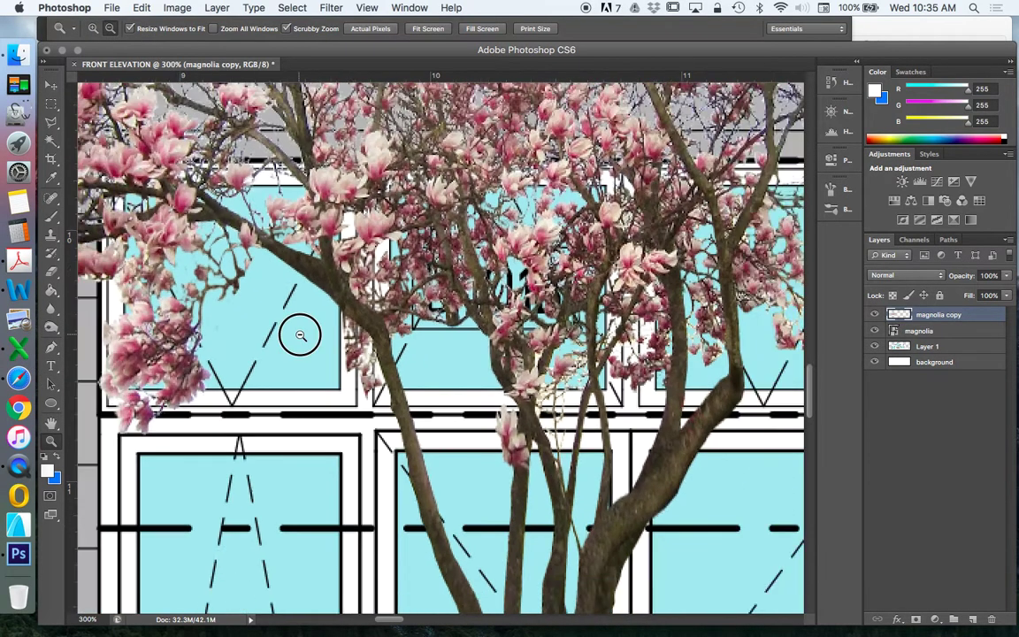
left_click(295, 336)
left_click(345, 266)
left_click(368, 312)
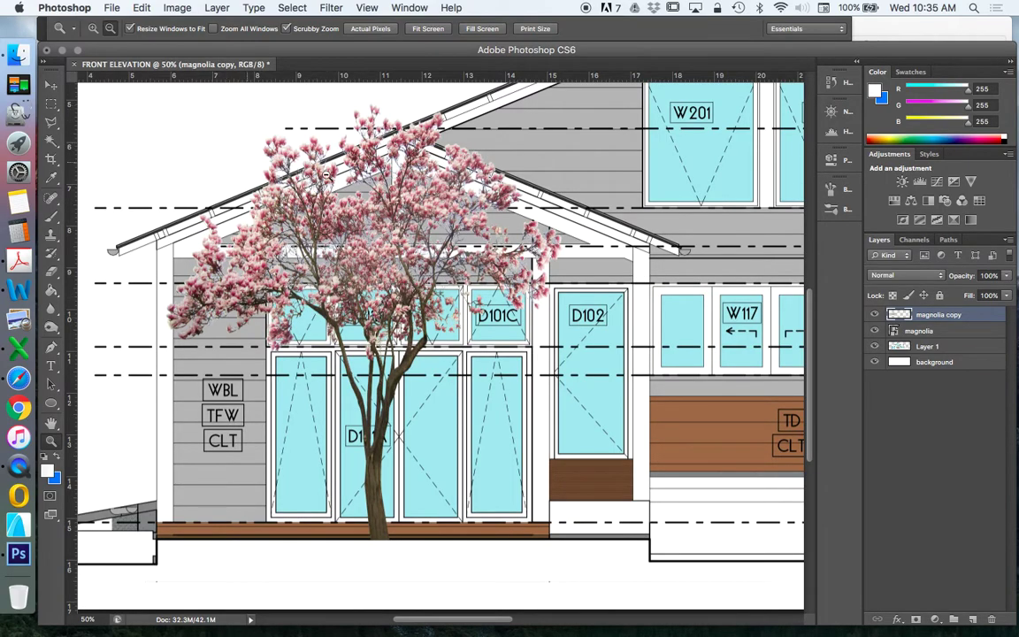
left_click(93, 28)
left_click_drag(312, 315, 327, 316)
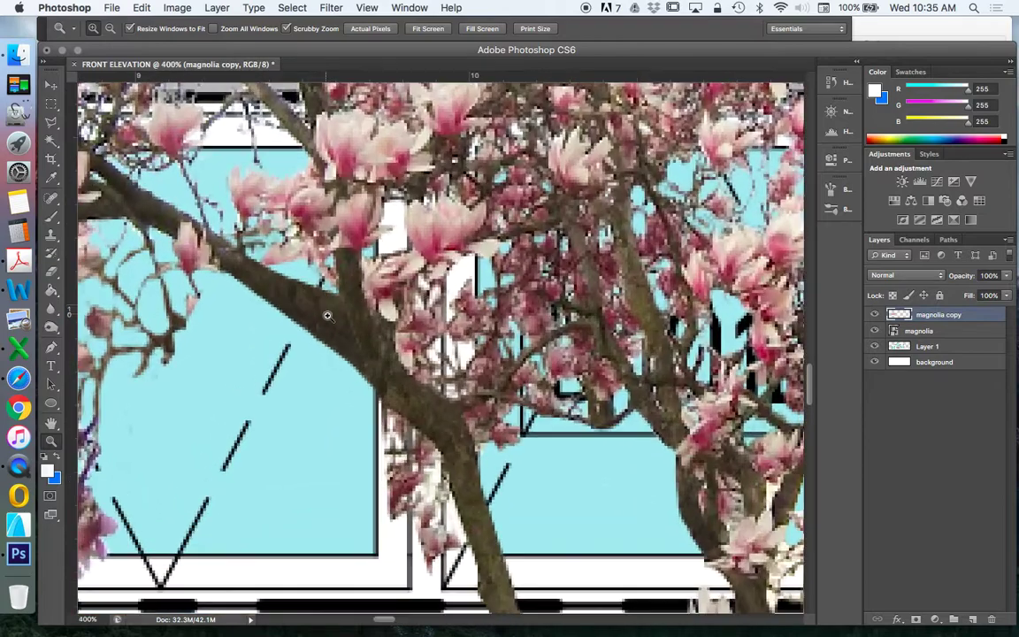
- Lasso the blossoms just above the repaired branch junction, scale them to 123.81% height to meet the branch, and apply the transformation
left_click(50, 121)
mouse_move(336, 243)
left_mouse_down()
mouse_move(356, 329)
mouse_move(336, 278)
mouse_move(320, 305)
mouse_move(249, 270)
mouse_move(223, 231)
mouse_move(252, 261)
mouse_move(350, 262)
mouse_move(312, 263)
mouse_move(306, 275)
mouse_move(259, 255)
mouse_move(276, 273)
mouse_move(228, 235)
mouse_move(307, 223)
mouse_move(296, 220)
left_mouse_up()
left_click(142, 8)
mouse_move(256, 320)
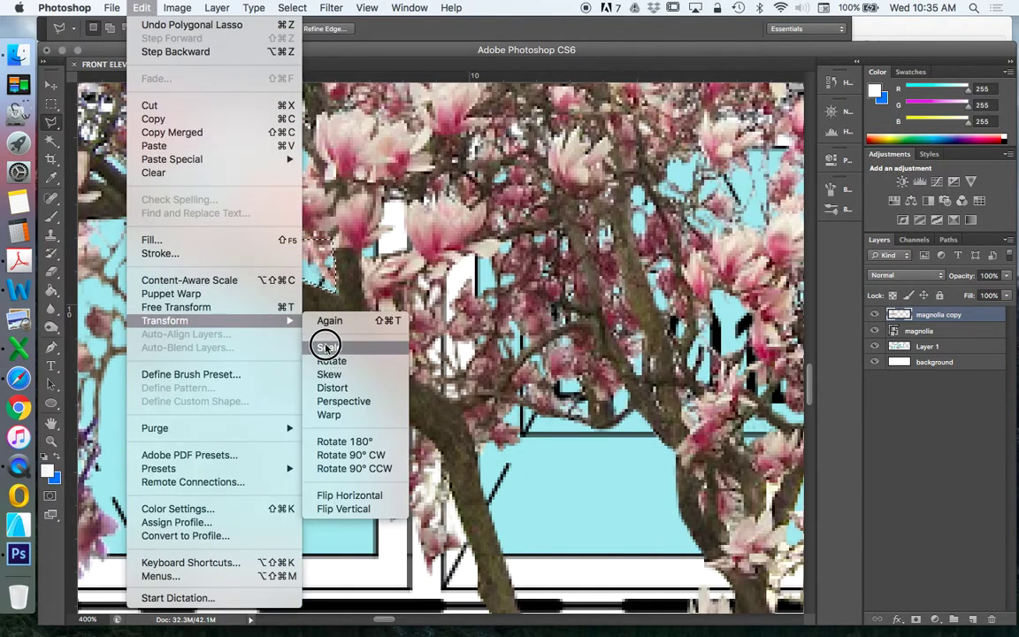
left_click(328, 349)
left_click_drag(337, 307, 339, 311)
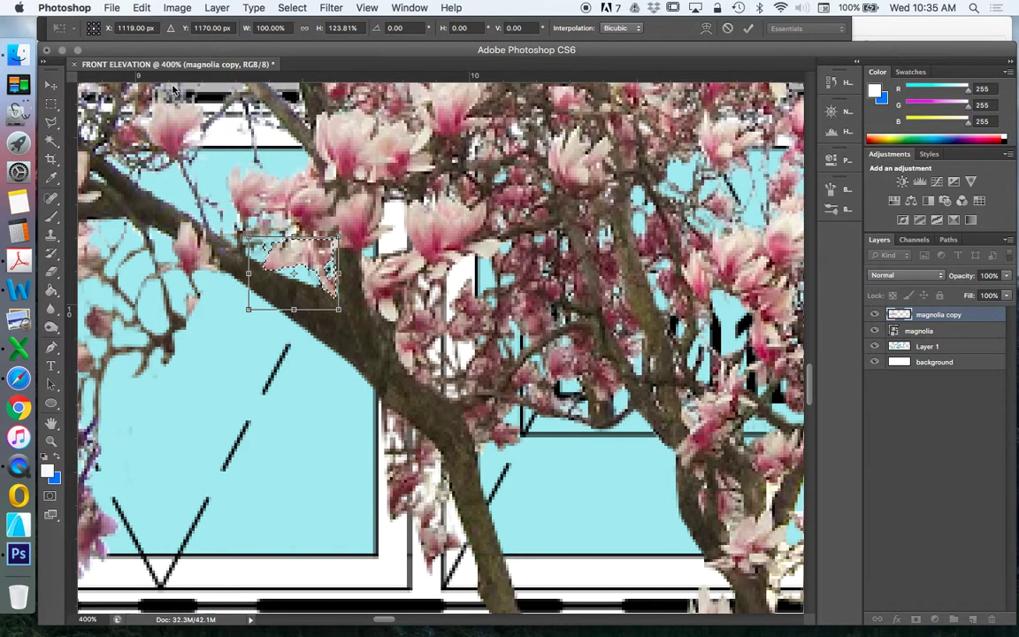
left_click(51, 85)
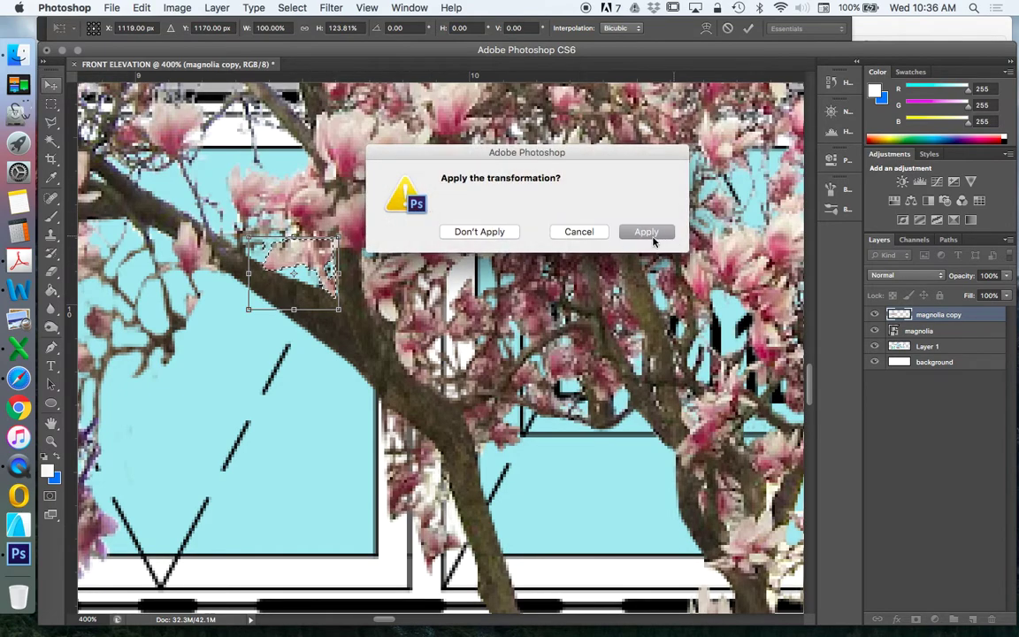
left_click(648, 233)
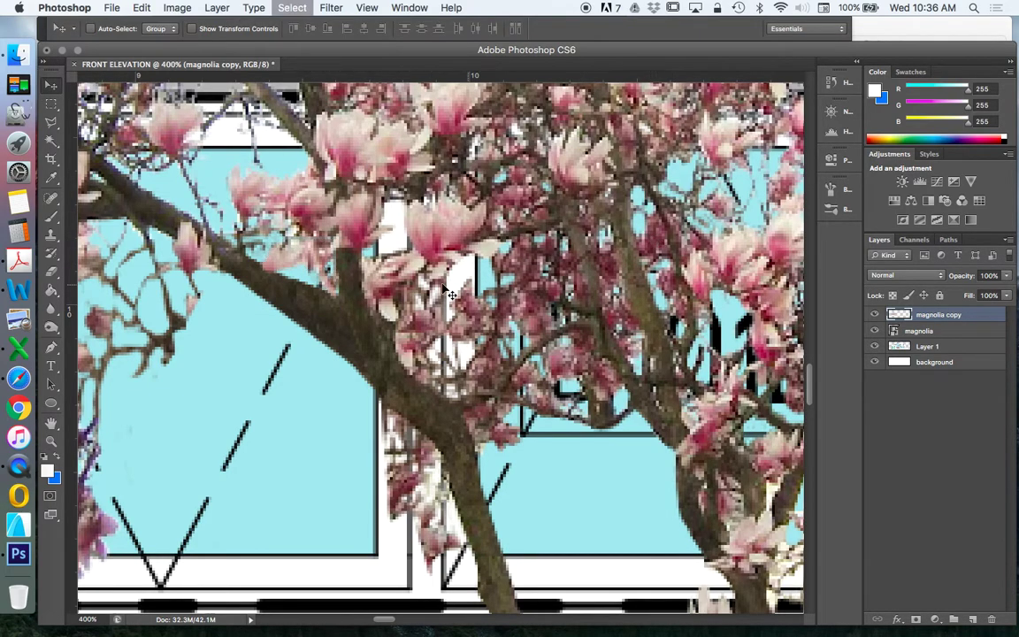
- Lasso the leftover sliver of blossom and bark above the repaired branch, beside its upright stub, delete it and clear the selection
left_click(51, 440)
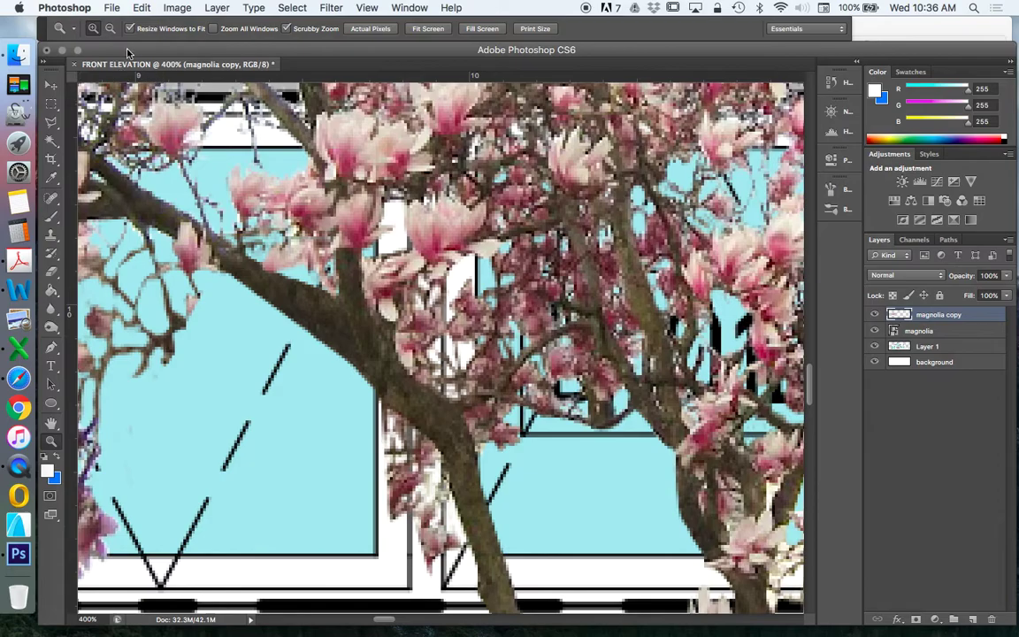
left_click(353, 345, "alt")
left_click(354, 347, "alt")
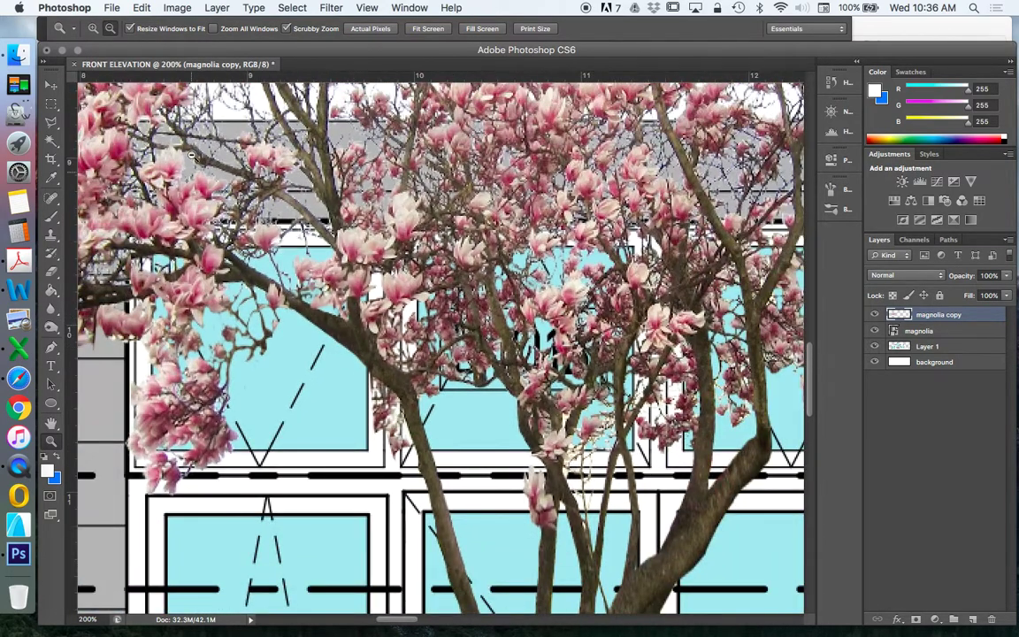
left_click(348, 327)
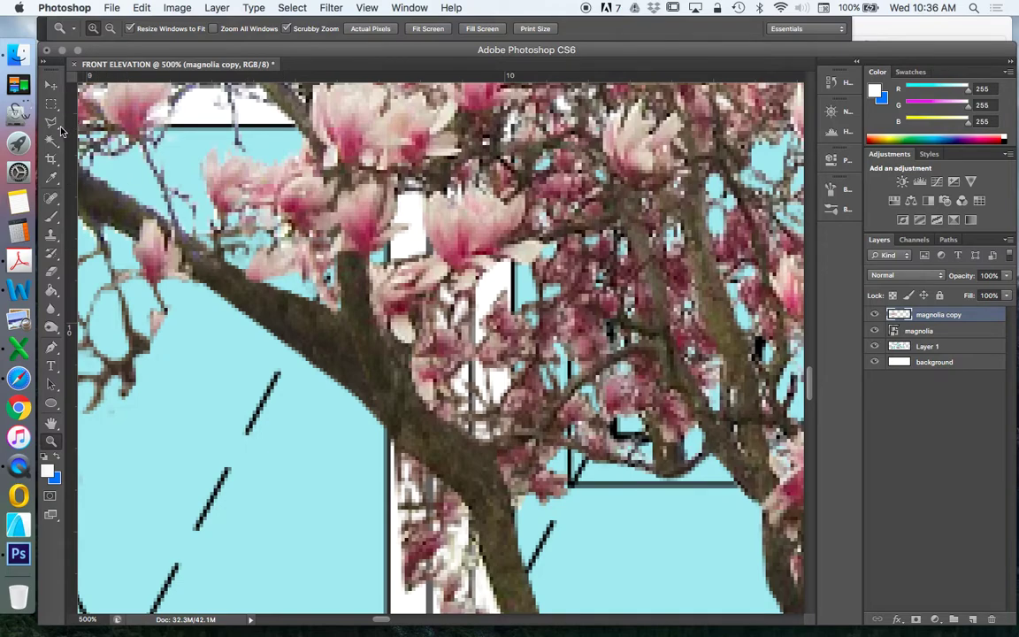
left_click(51, 122)
left_click(297, 293)
left_click(346, 329)
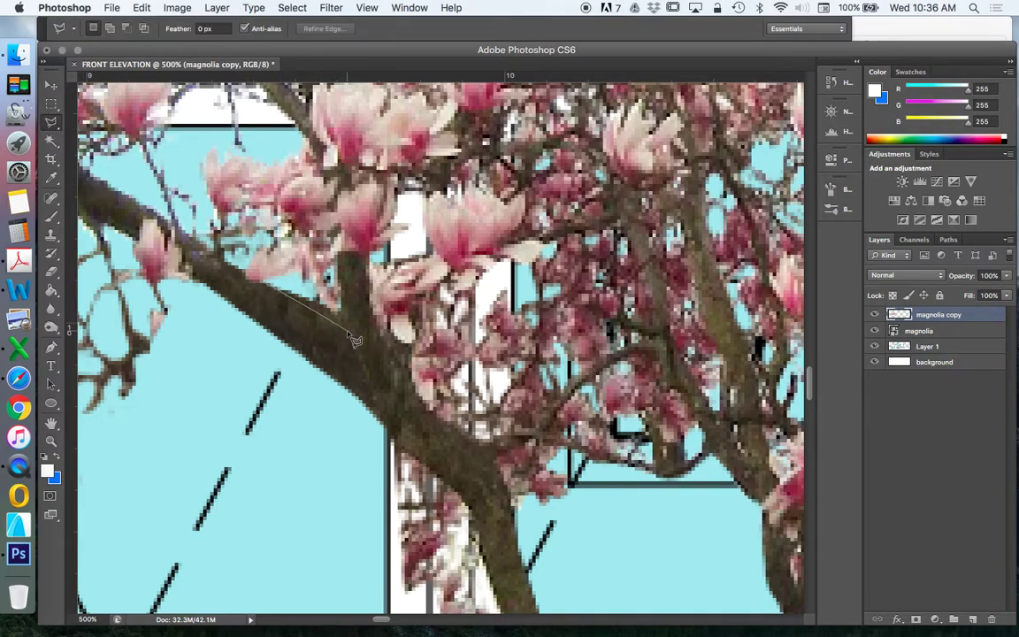
double_click(331, 301)
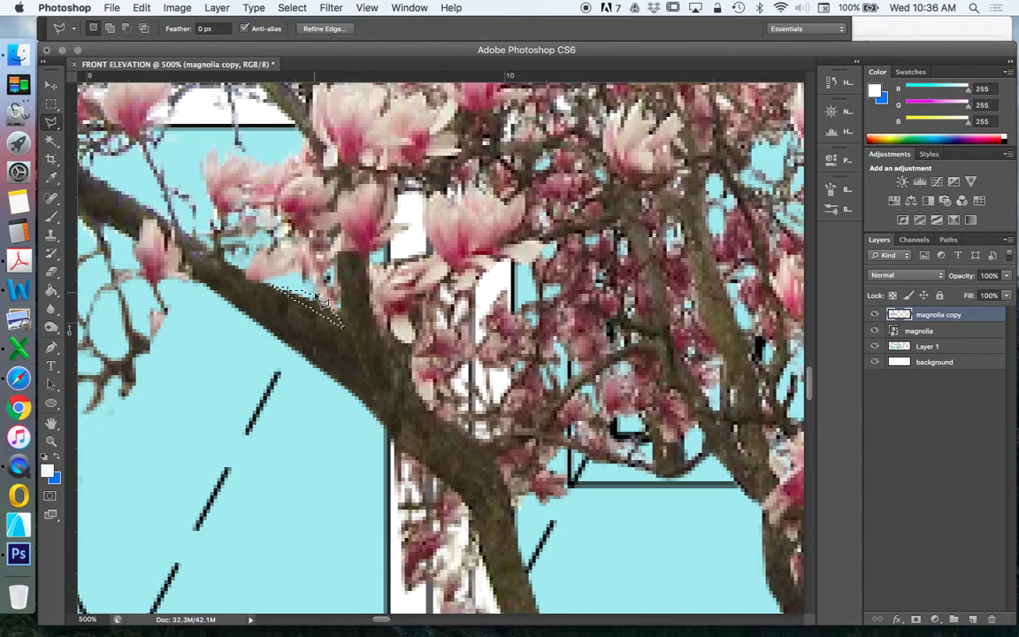
key("super+d")
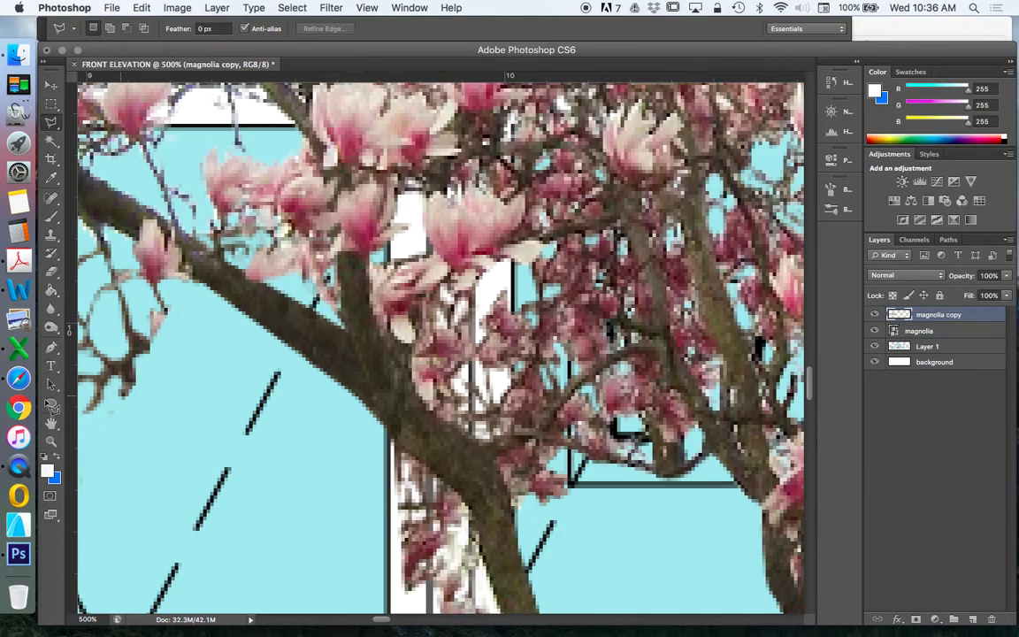
left_click(50, 442)
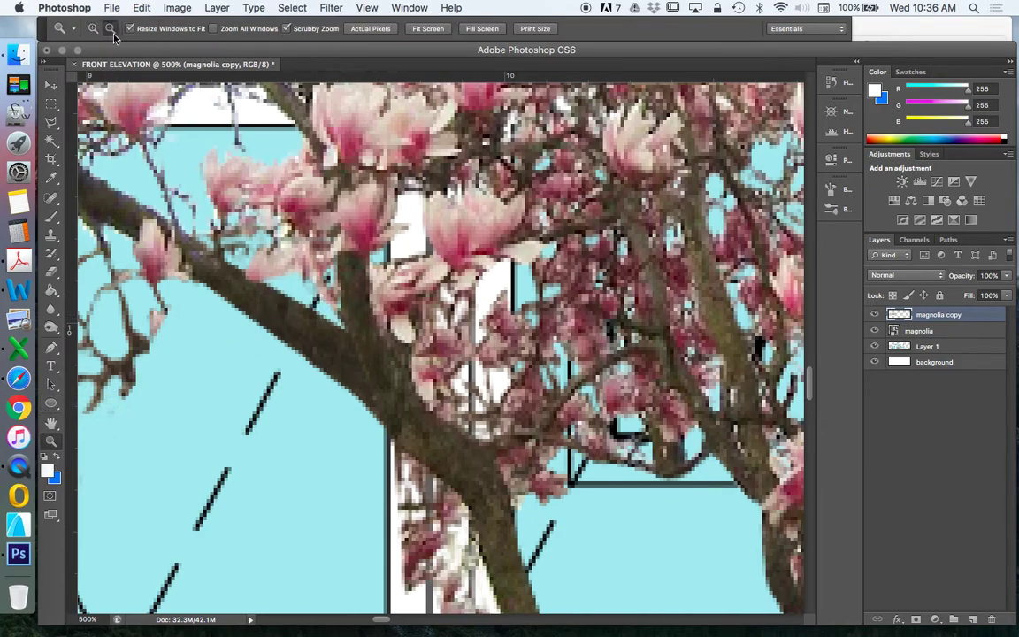
left_click(336, 321, "alt")
left_click(336, 320, "alt")
left_click(336, 320, "alt")
left_click(433, 354, "alt")
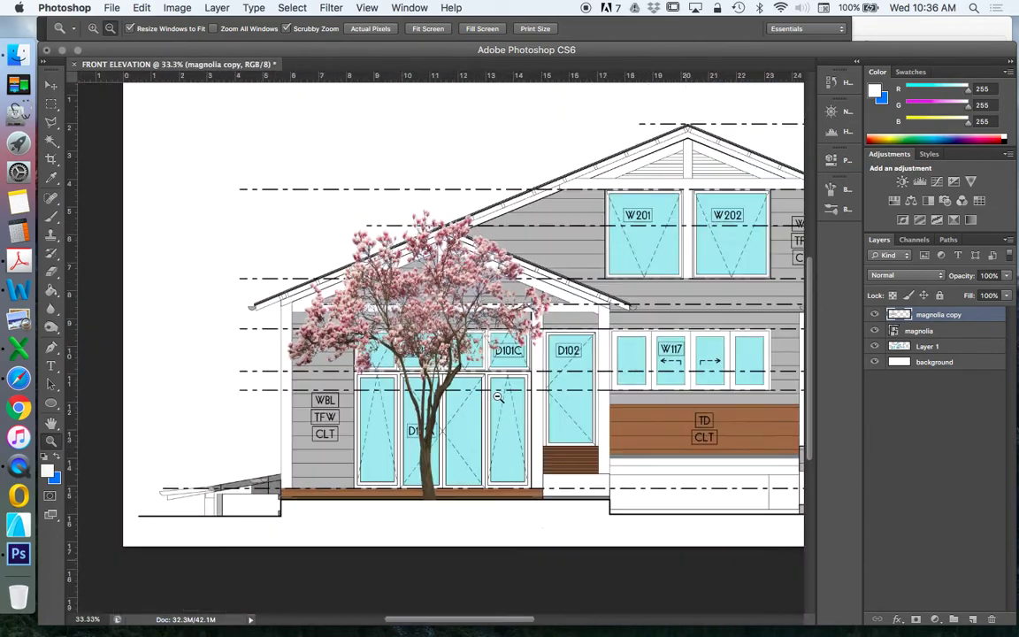
key("super+s")
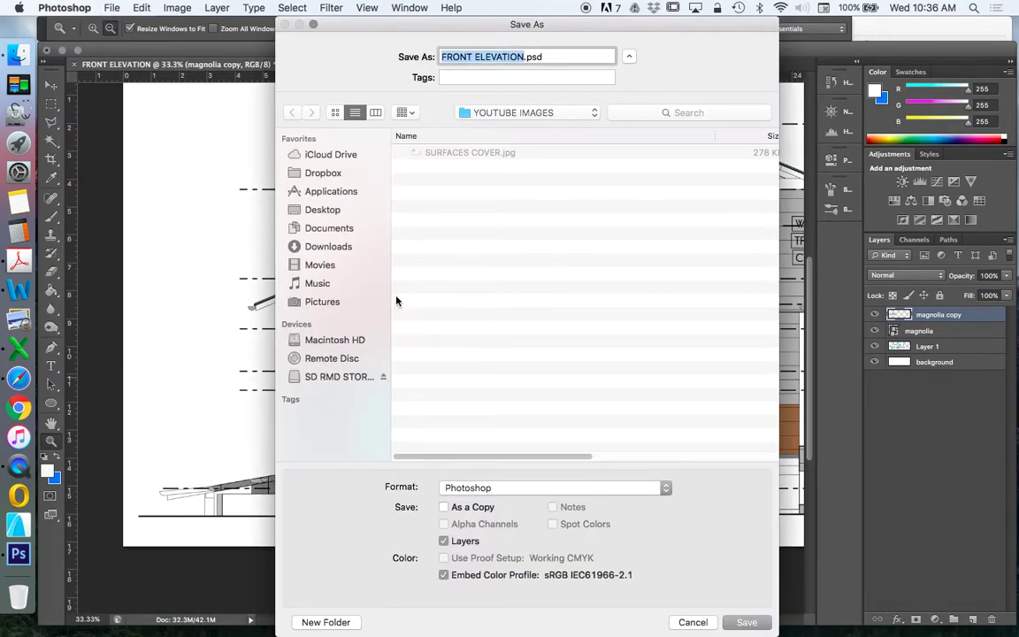
key("Escape")
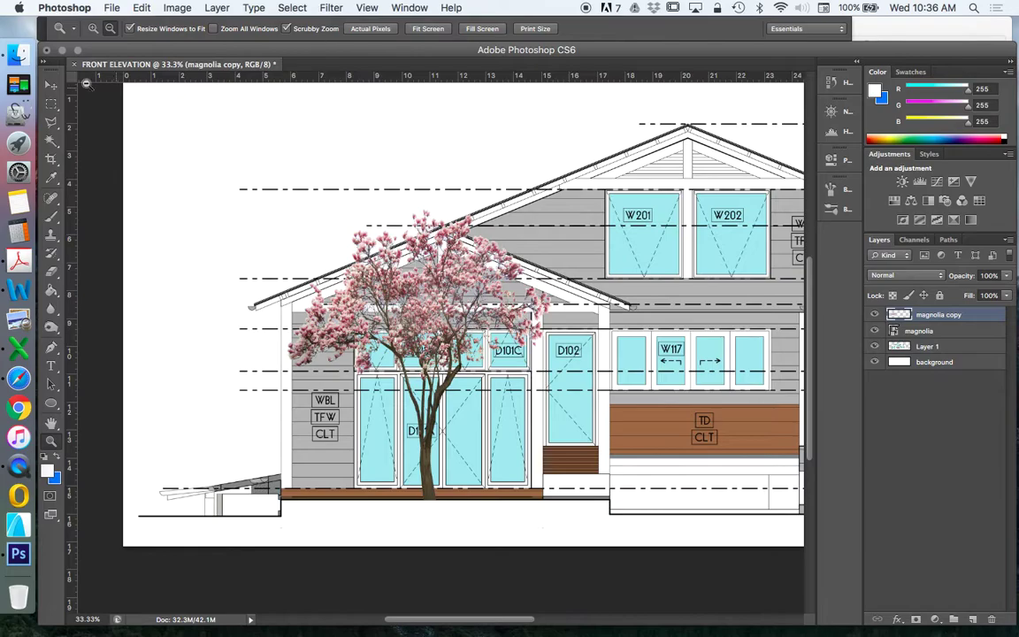
- Lasso the single outlying blossom on the left side of the copied magnolia's topmost twigs, delete it and clear the selection
left_click(93, 28)
left_click(380, 323)
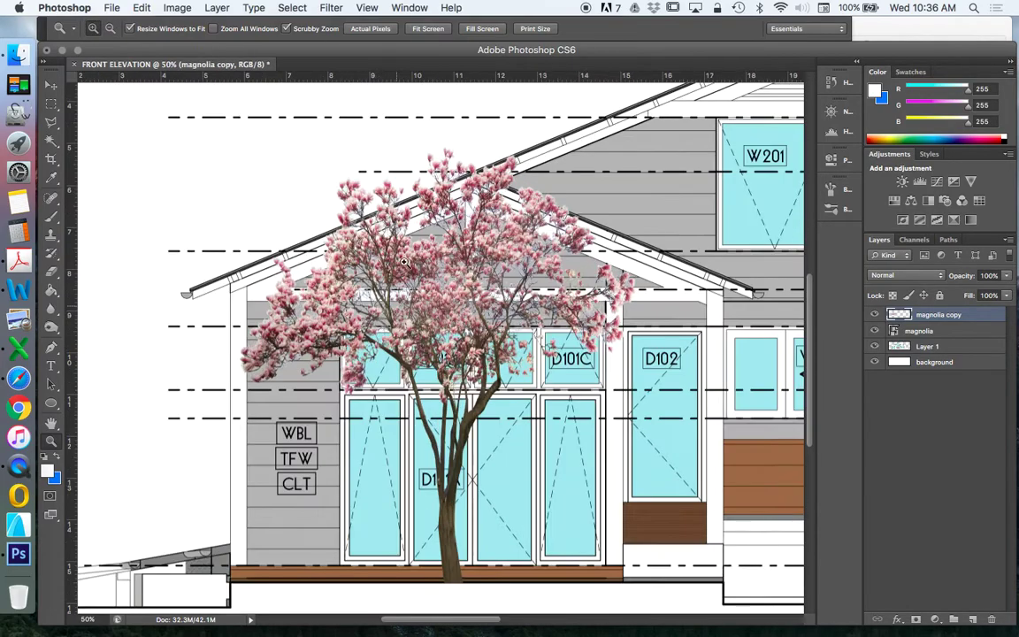
left_click(425, 257)
left_click(495, 159)
left_click(513, 124)
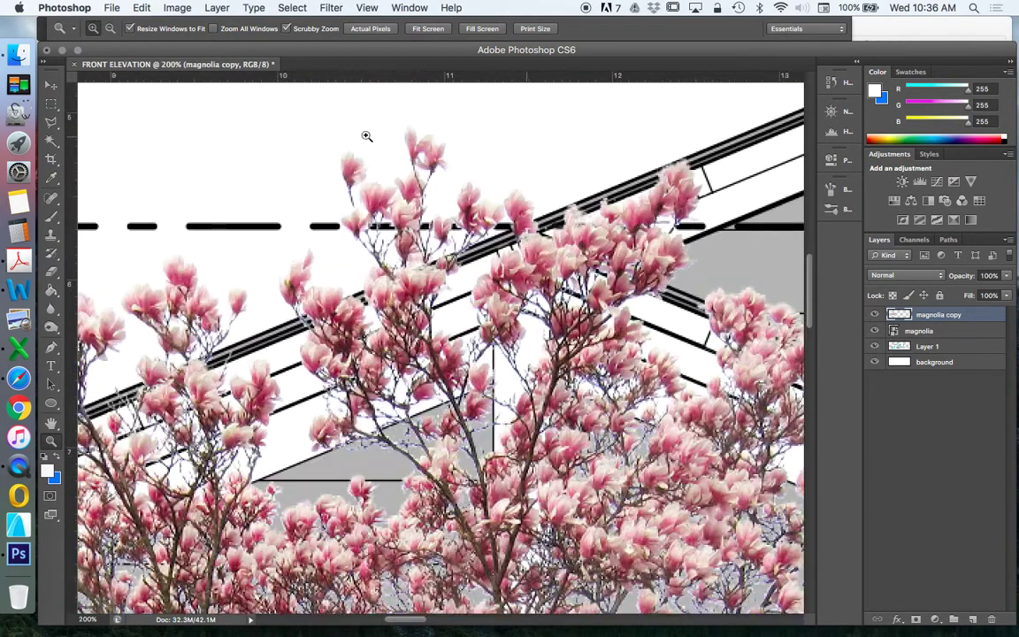
left_click(51, 122)
left_click(327, 203)
left_click(352, 205)
left_click(363, 181)
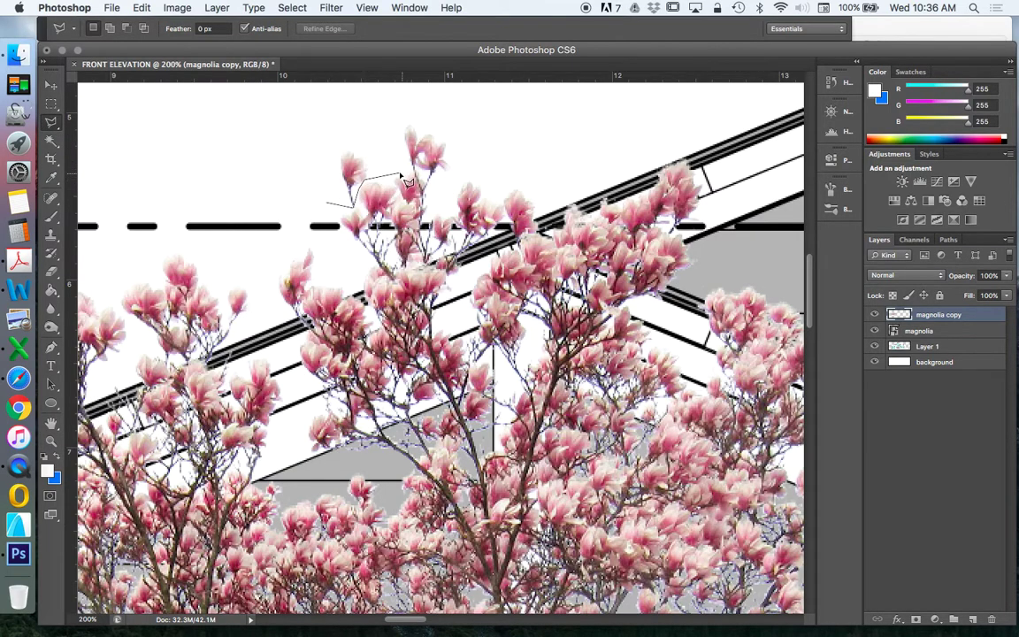
left_click(376, 143)
double_click(303, 122)
key("Delete")
key("ctrl+d")
- Lasso and delete the stray blossom cluster overlapping the sloping roof edge left of the crown, along with its remaining stem, and clear the selection
scroll(408, 624, "left", 10)
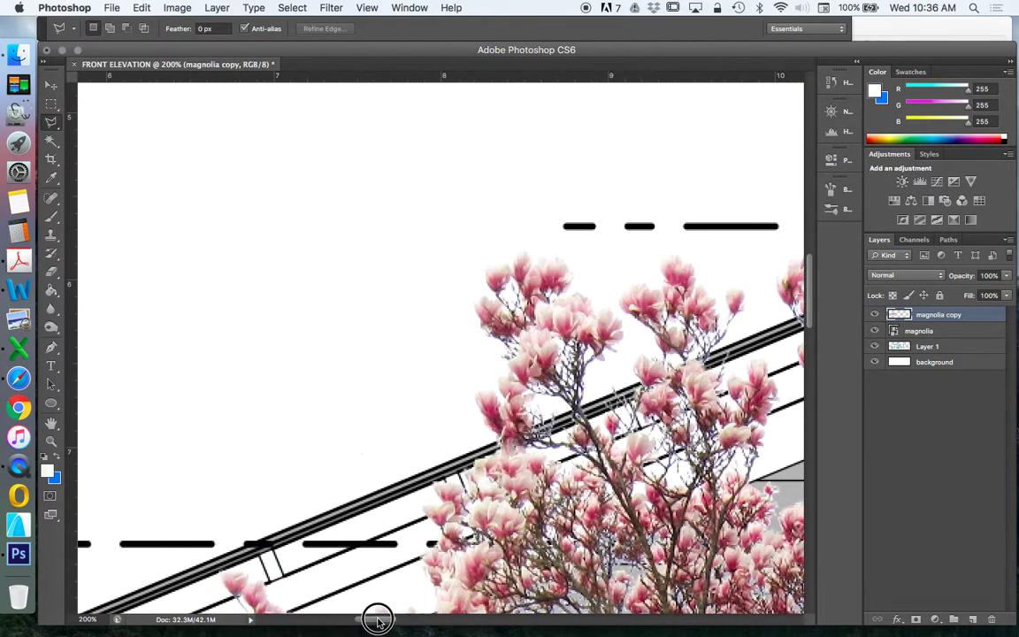
scroll(394, 464, "down", 5)
scroll(393, 465, "up", 5)
scroll(394, 465, "left", 5)
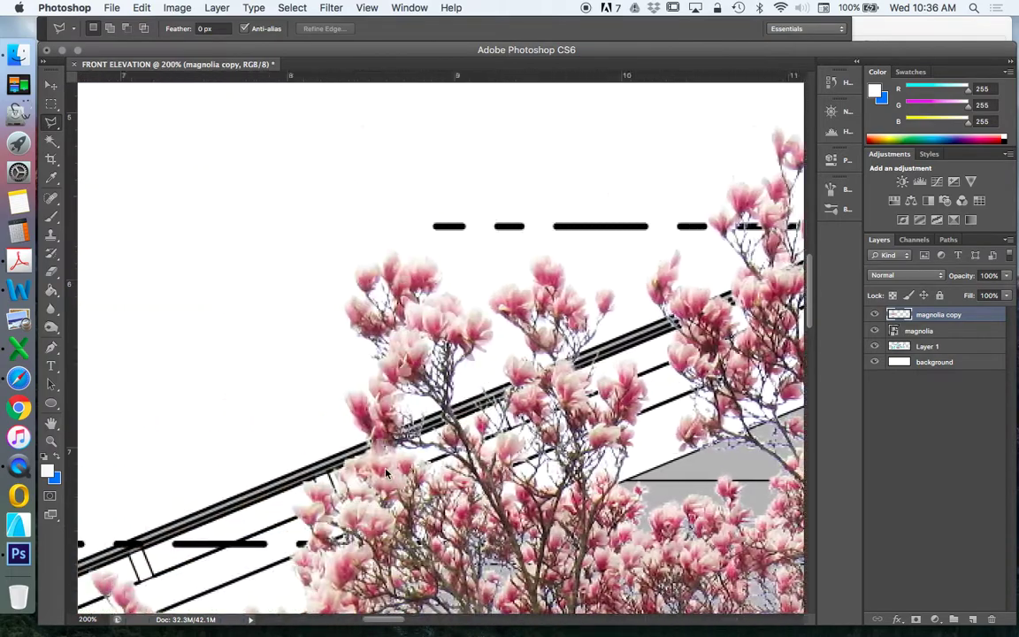
scroll(353, 363, "down", 10)
mouse_move(122, 208)
left_mouse_down()
mouse_move(188, 338)
mouse_move(224, 344)
mouse_move(256, 283)
mouse_move(211, 166)
left_mouse_up()
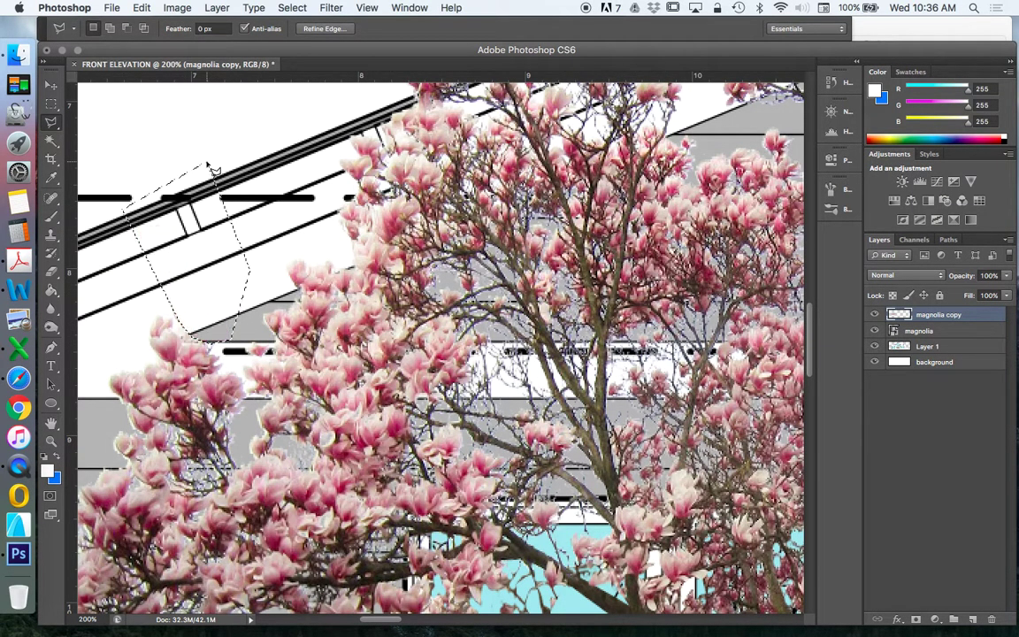
key("super+d")
mouse_move(163, 297)
left_mouse_down()
mouse_move(182, 338)
mouse_move(201, 344)
mouse_move(217, 278)
left_mouse_up()
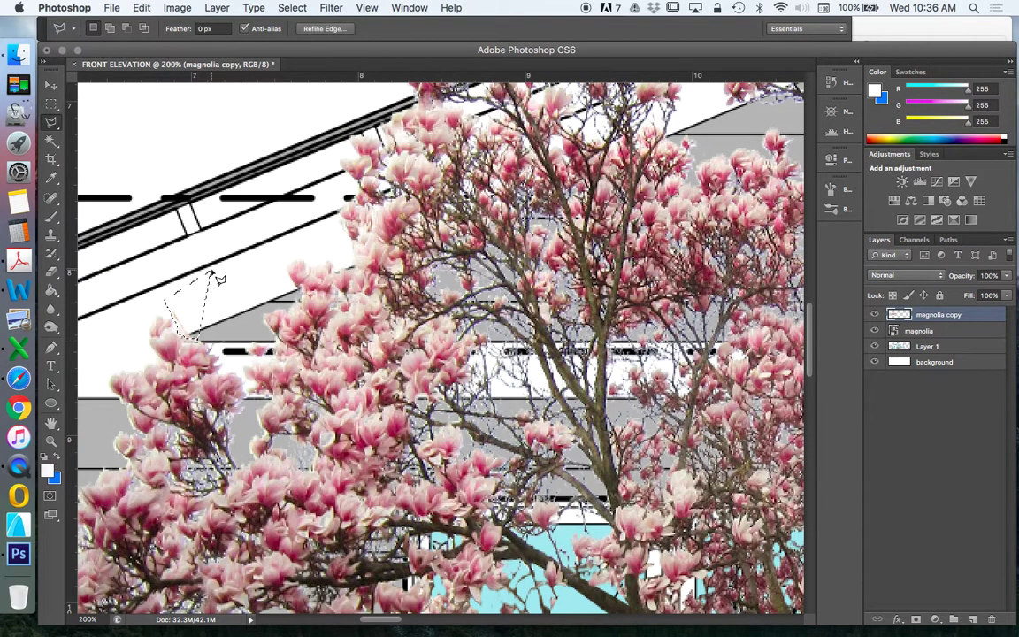
key("super+d")
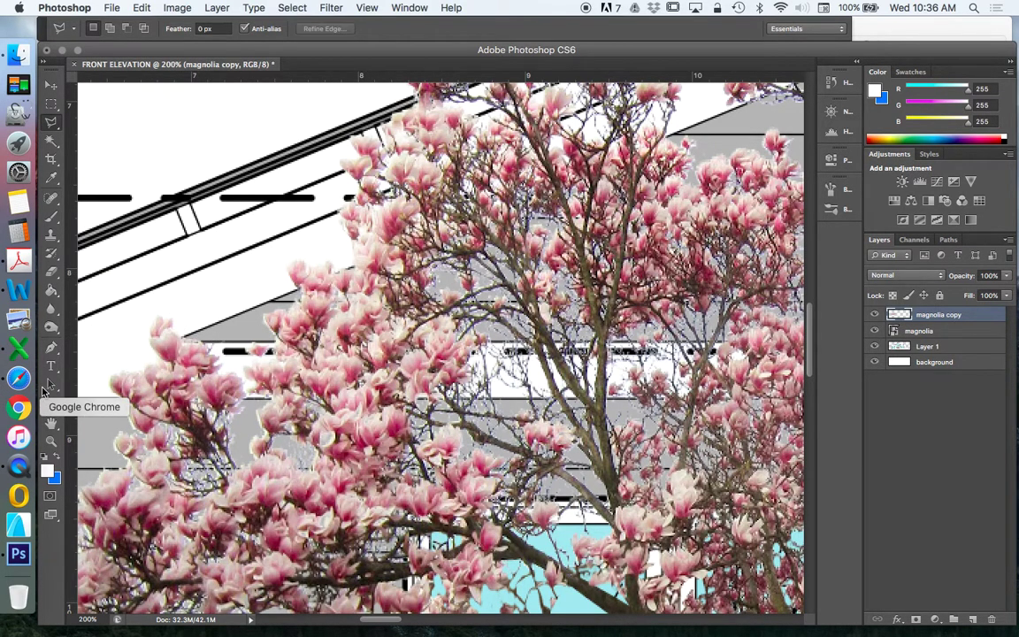
- Examine the retouched magnolia copy beside the original across the whole elevation and close up around its lower left branches
left_click(50, 439)
left_click(110, 28)
left_click(327, 204)
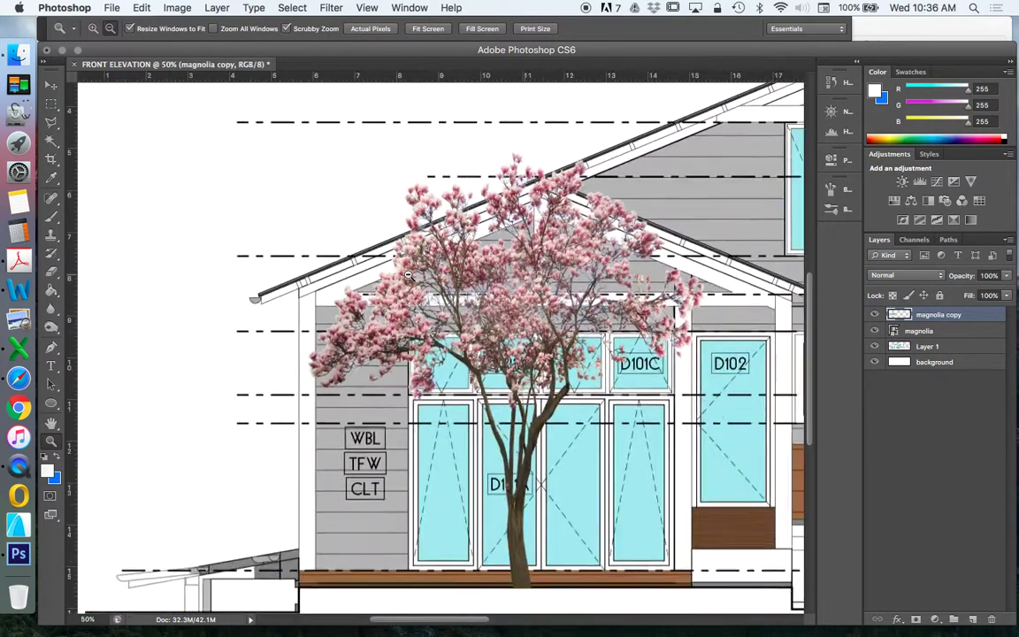
left_click(315, 285)
left_click(477, 333)
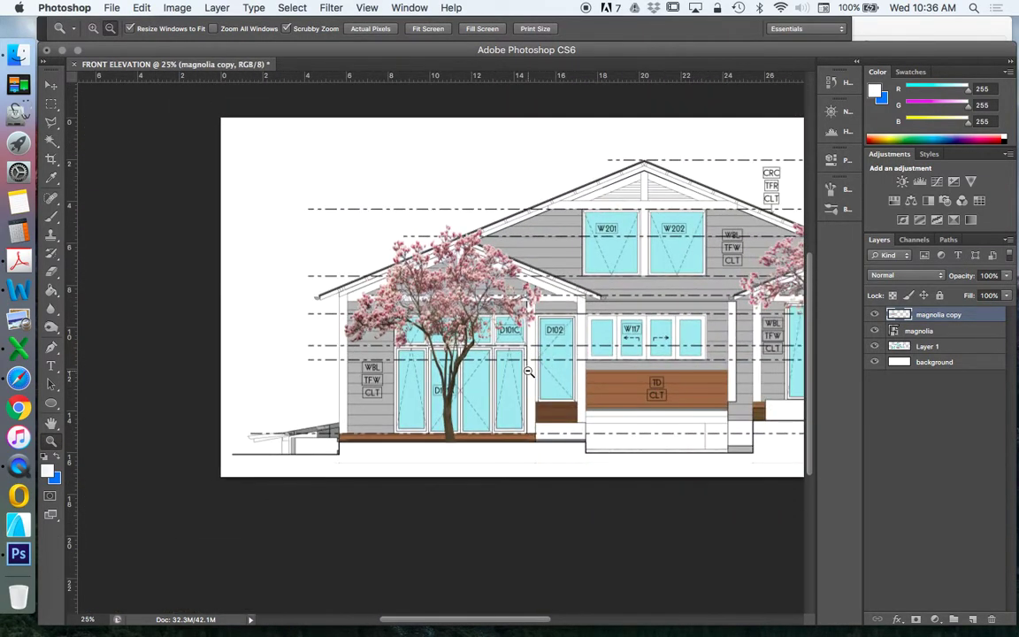
left_click_drag(470, 619, 512, 619)
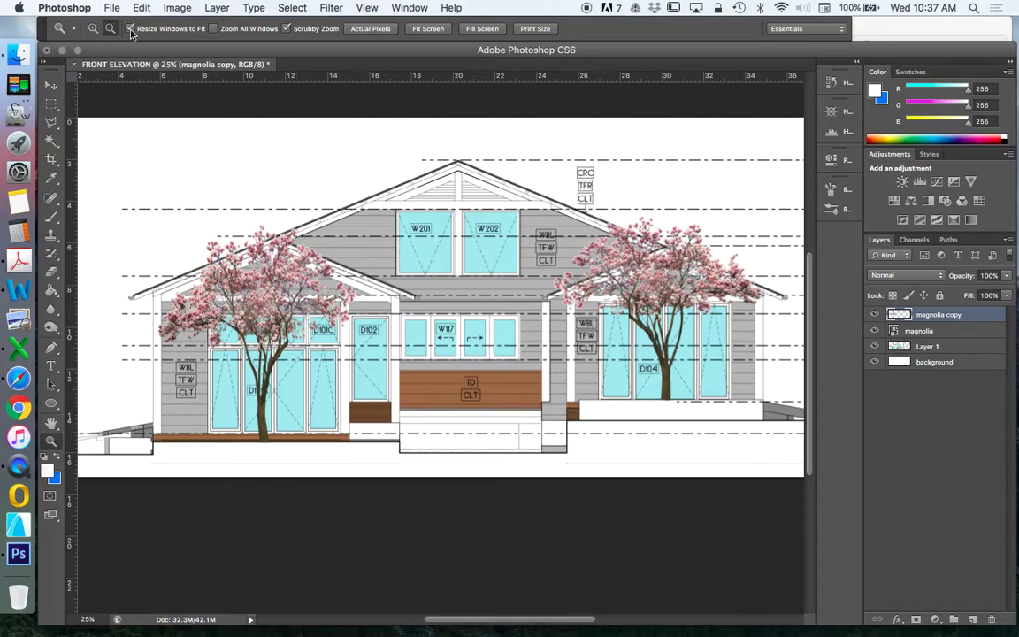
left_click(92, 28)
left_click(205, 341)
left_click_drag(204, 341, 204, 300)
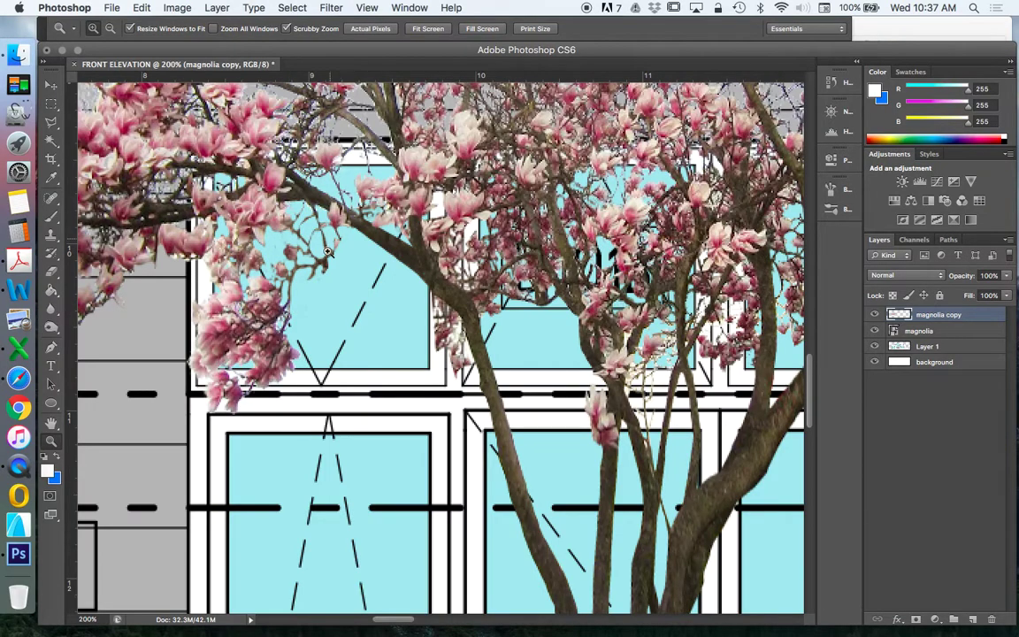
left_click(110, 29)
left_click_drag(225, 250, 249, 277)
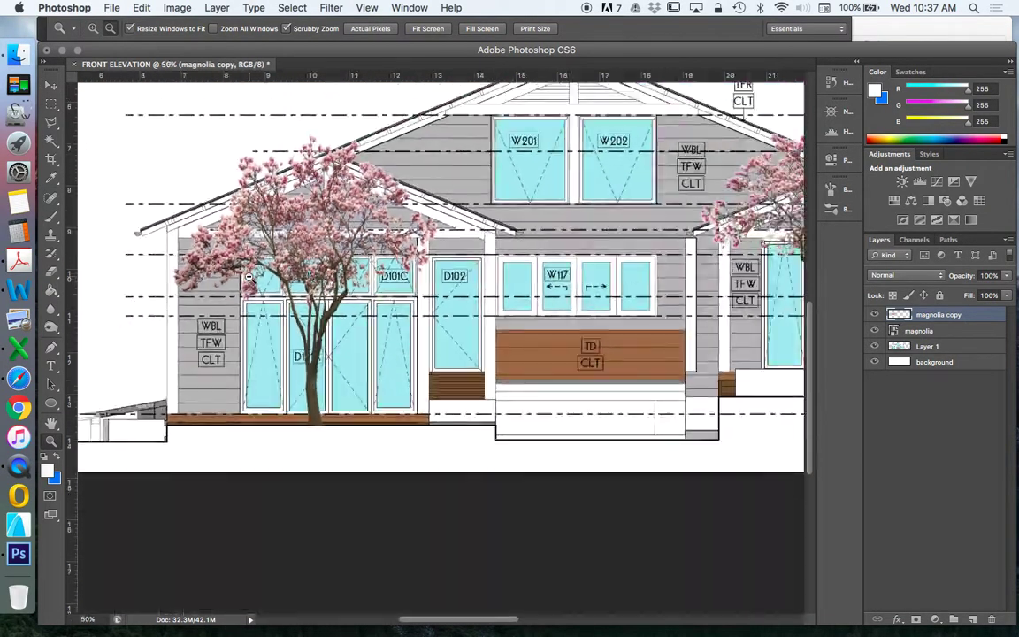
left_click(250, 277)
left_click(309, 292)
left_click(365, 306)
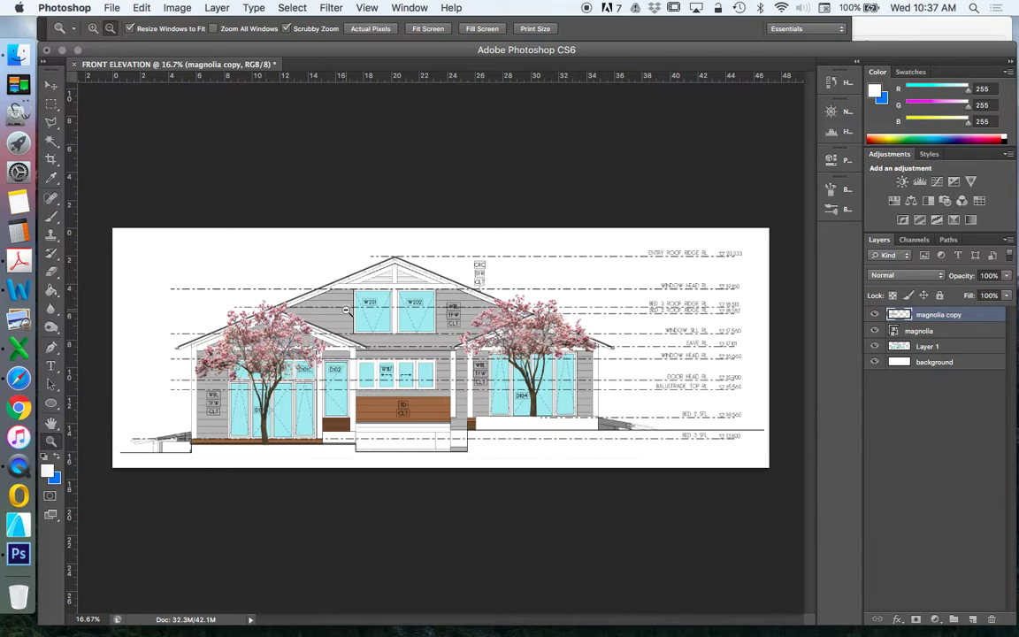
- Switch to Finder and open the PEOPLE folder inside the BILLBOARDS folder
left_click(17, 59)
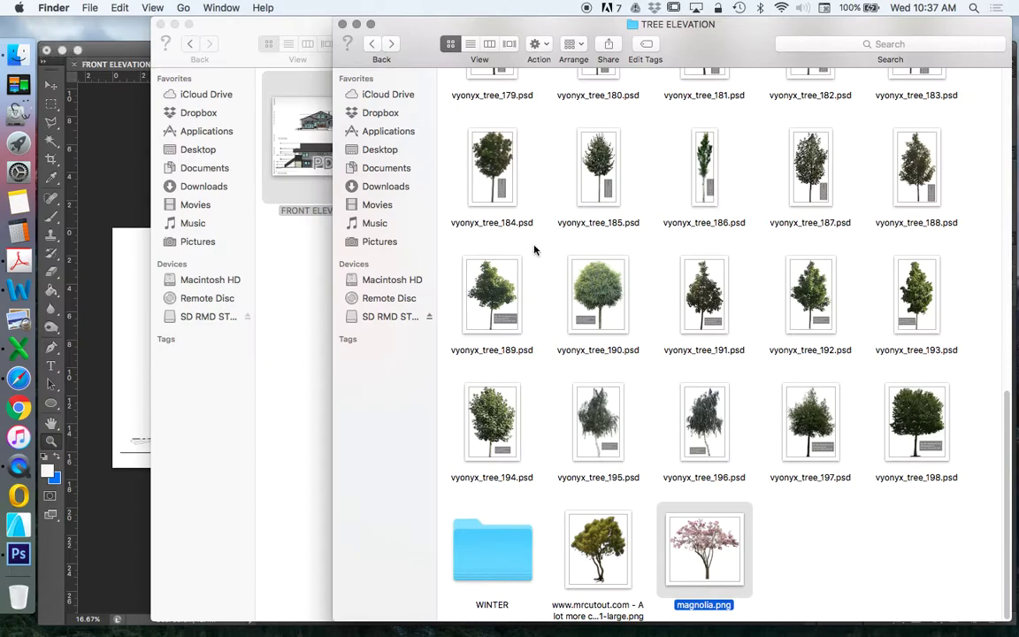
left_click(371, 47)
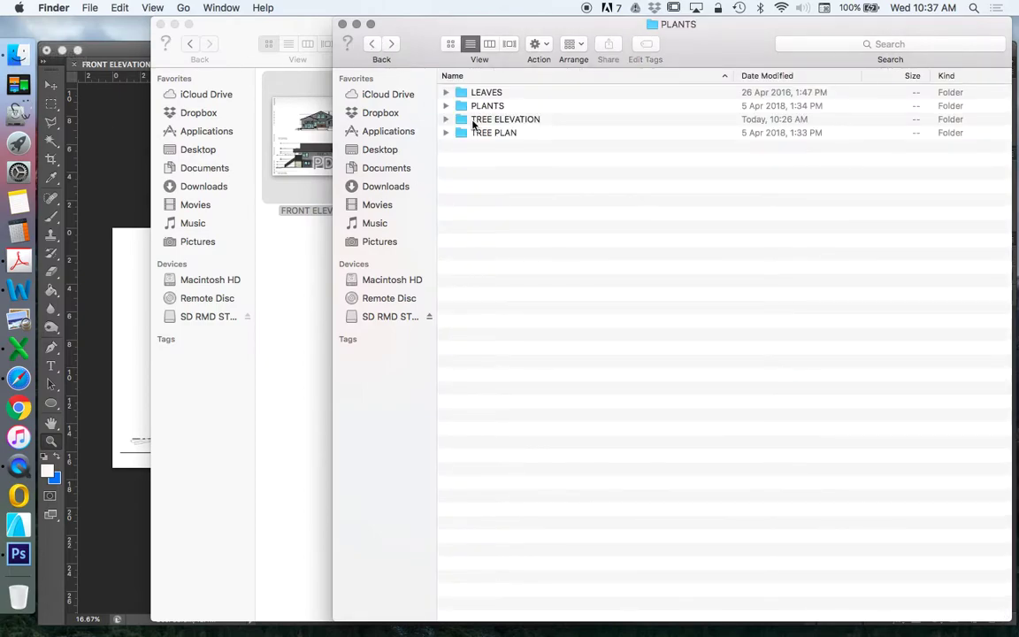
left_click(372, 46)
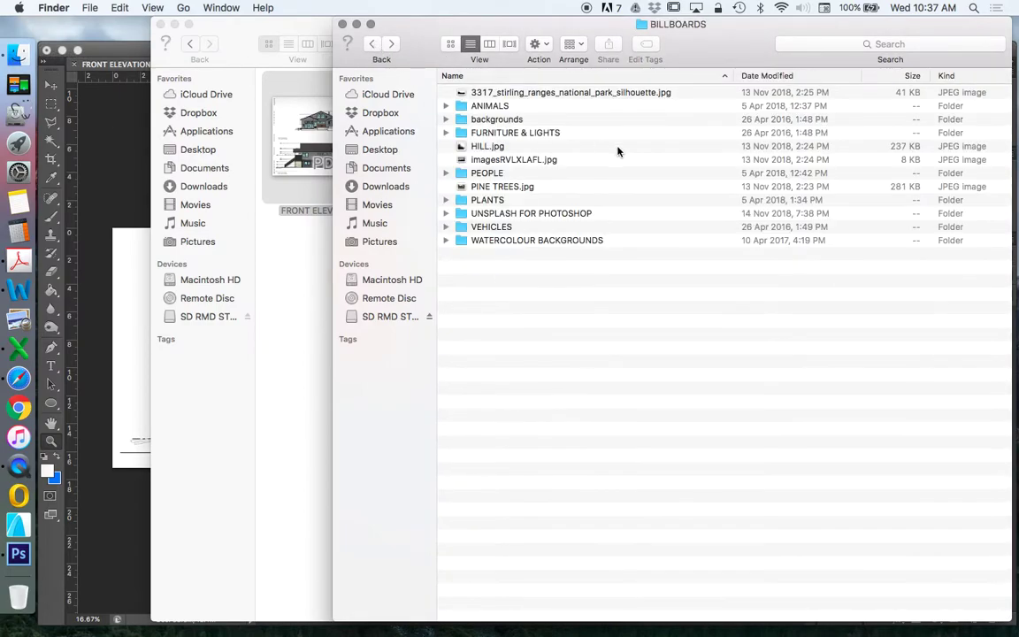
double_click(484, 172)
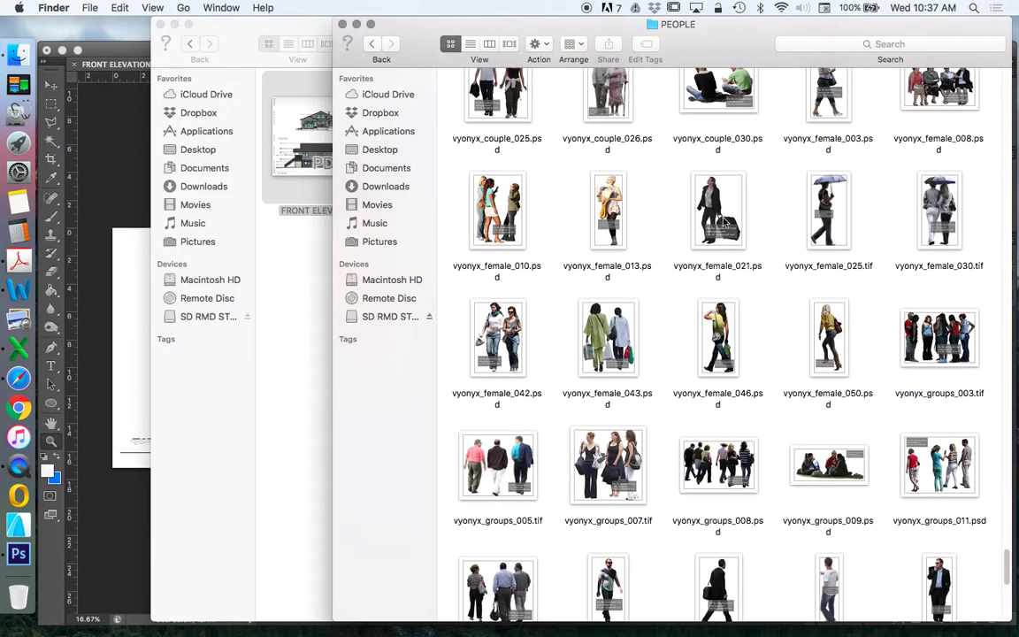
- Look through the people cutouts in the PEOPLE folder down to the last rows, checking the elevation in Photoshop in between
scroll(812, 243, "up", 1)
scroll(820, 249, "up", 3)
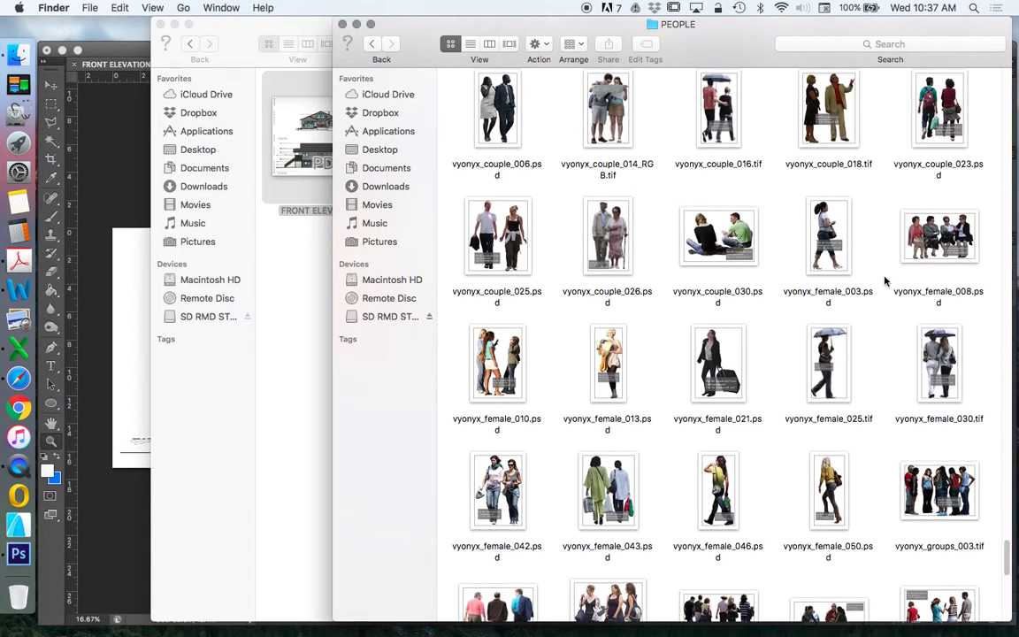
scroll(708, 380, "up", 3)
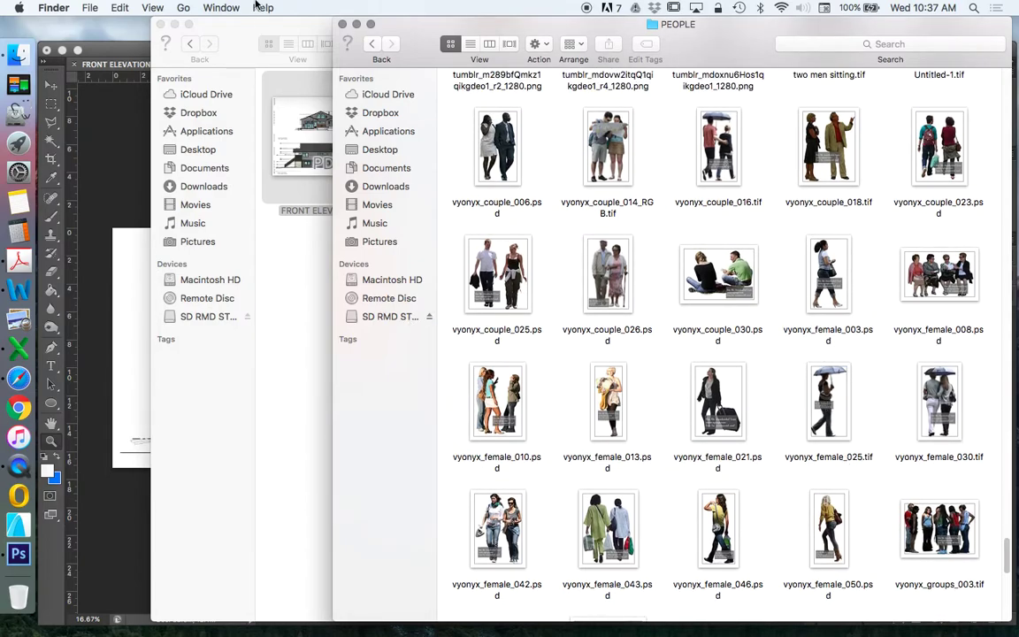
left_click(124, 133)
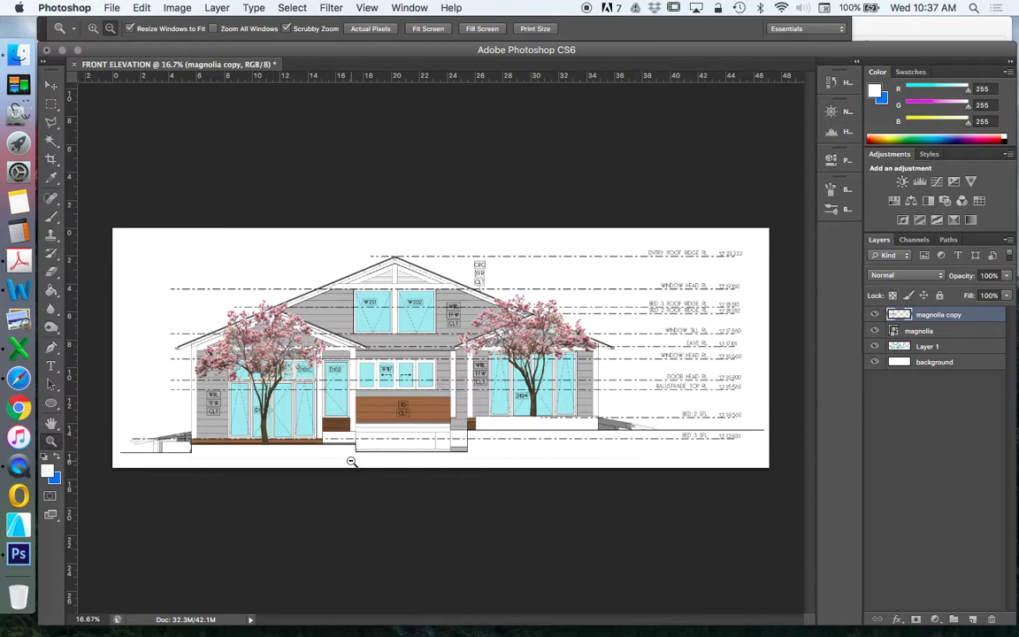
left_click(20, 56)
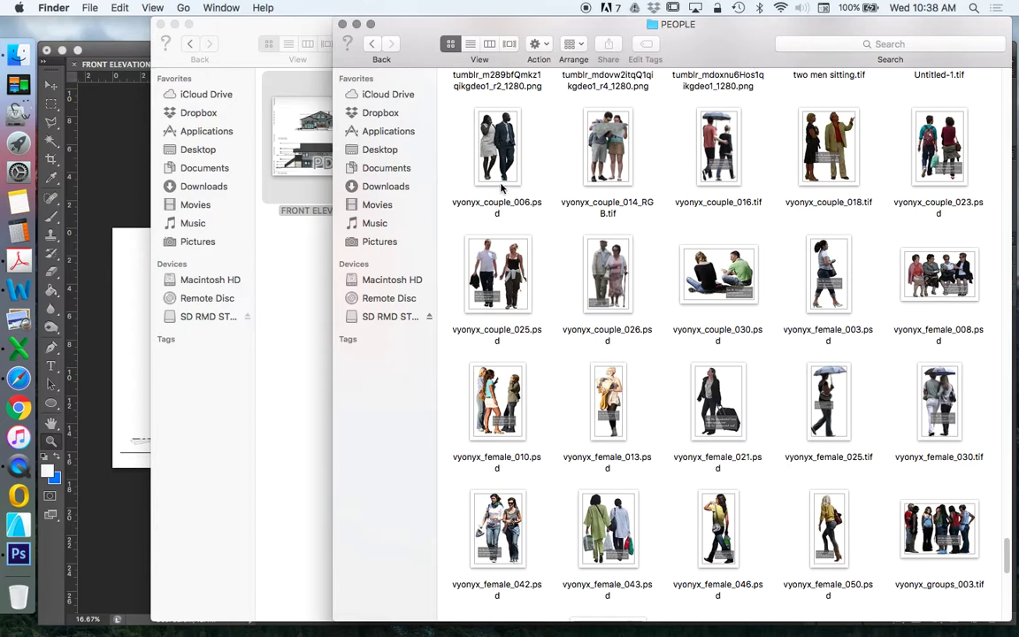
scroll(608, 246, "down", 5)
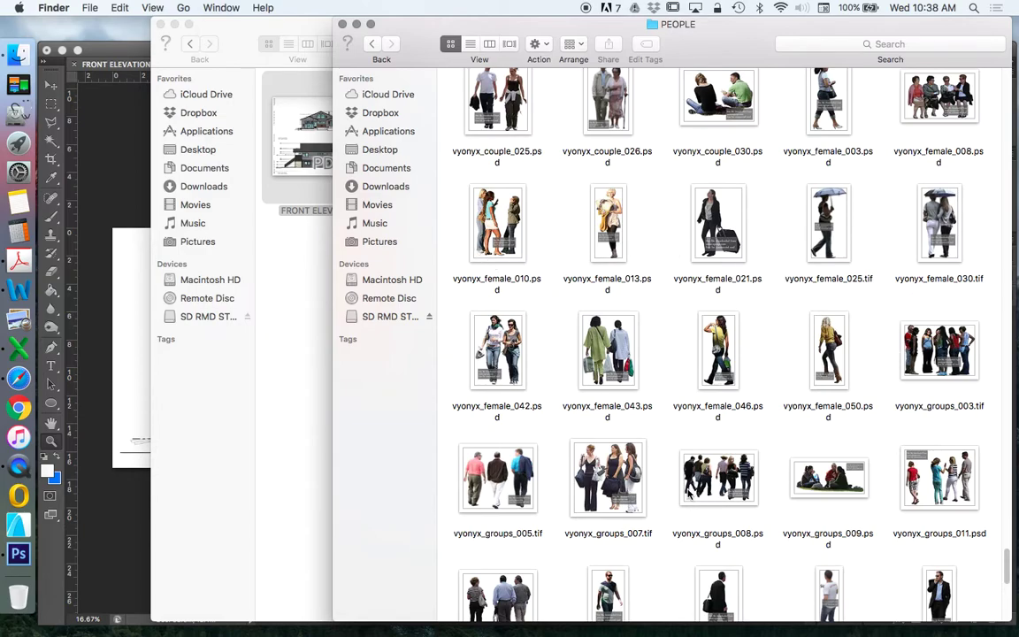
scroll(743, 444, "down", 3)
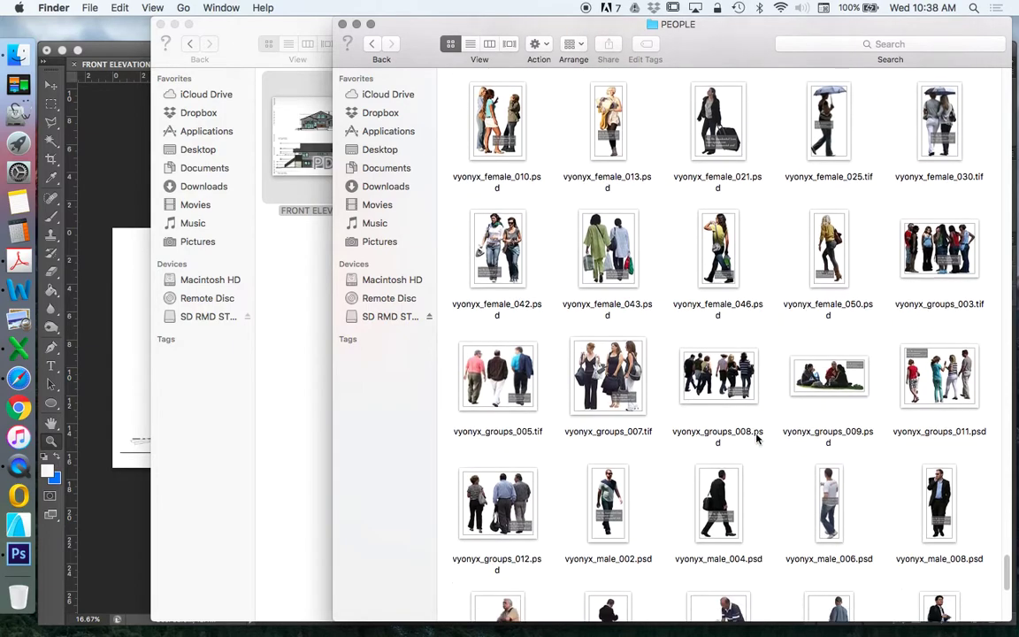
scroll(743, 402, "down", 3)
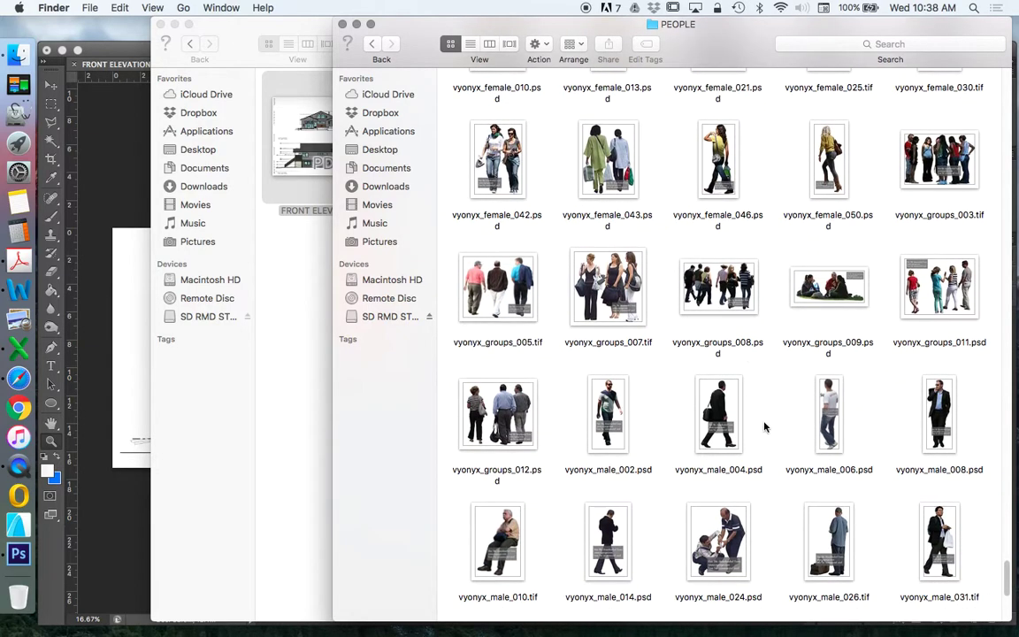
scroll(727, 372, "down", 1)
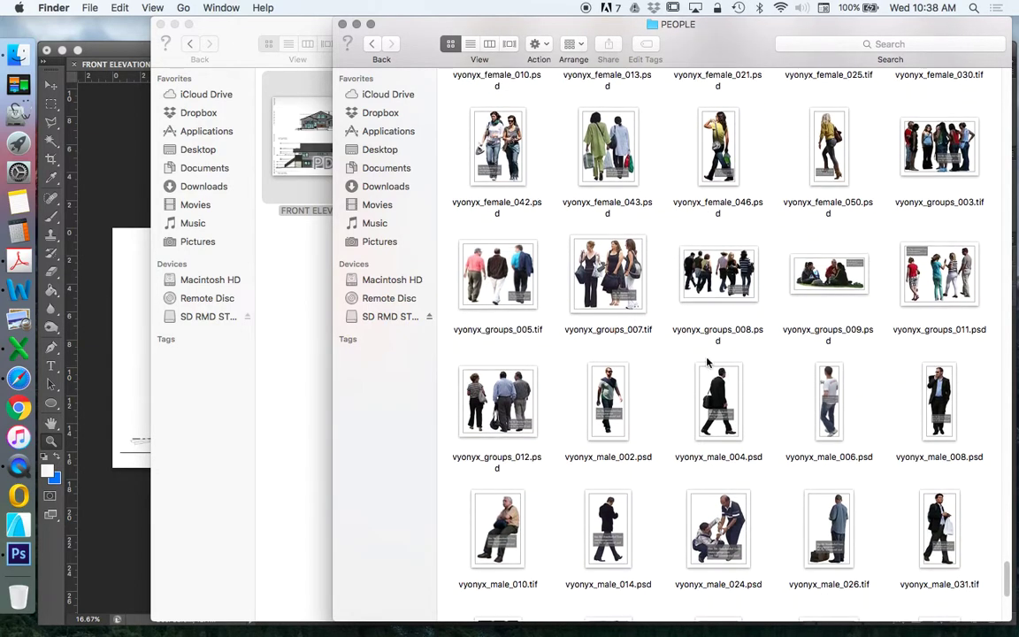
scroll(769, 357, "down", 7)
scroll(772, 356, "down", 1)
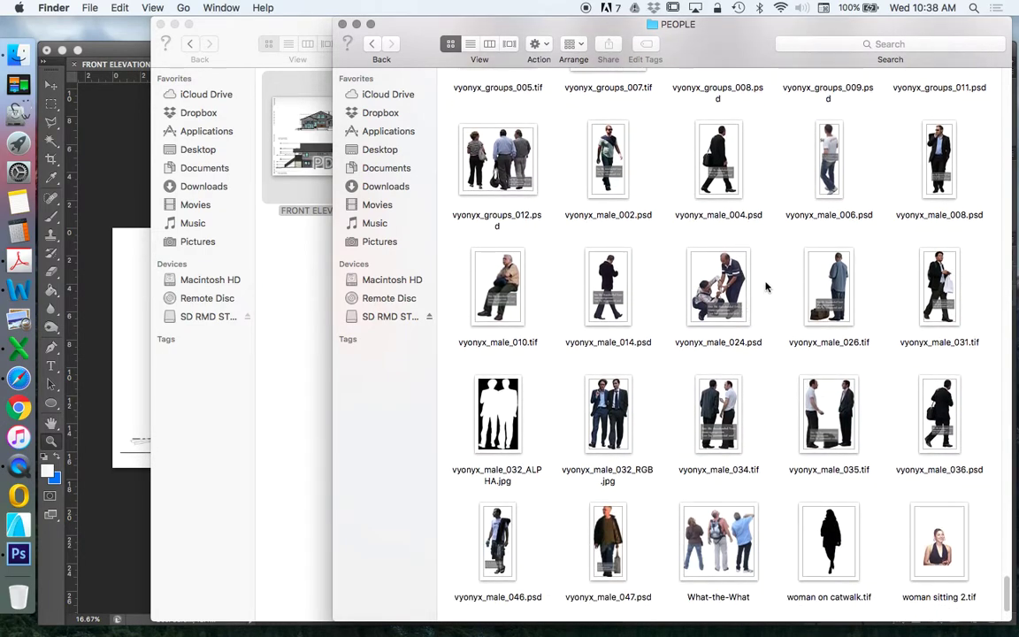
scroll(766, 289, "down", 3)
scroll(770, 354, "down", 1)
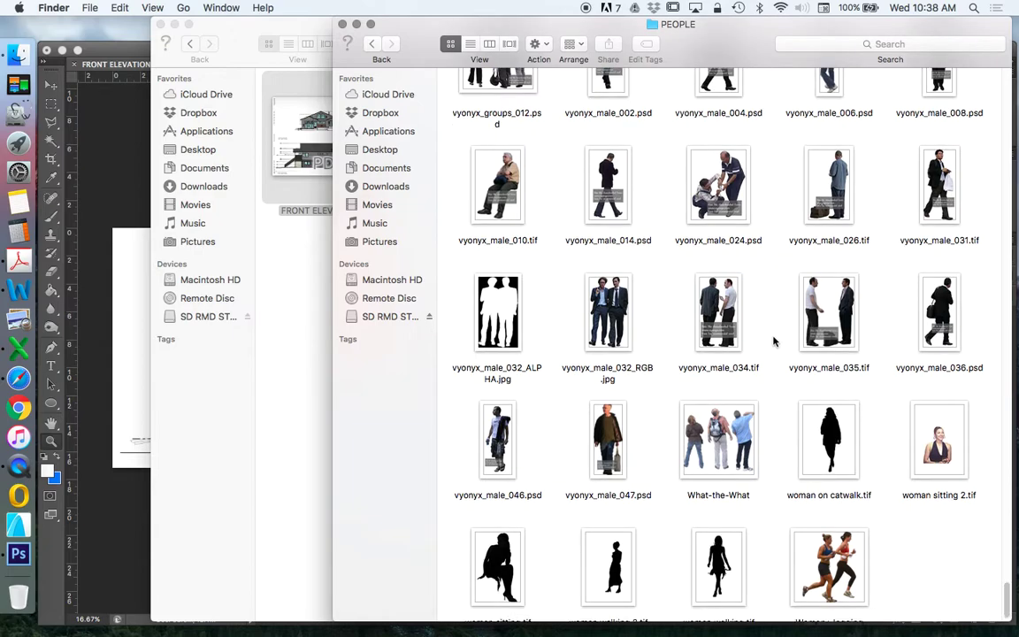
- Preview the What-the-What cutout and vyonyx_groups_007.tif at full size, closing each preview again
double_click(723, 416)
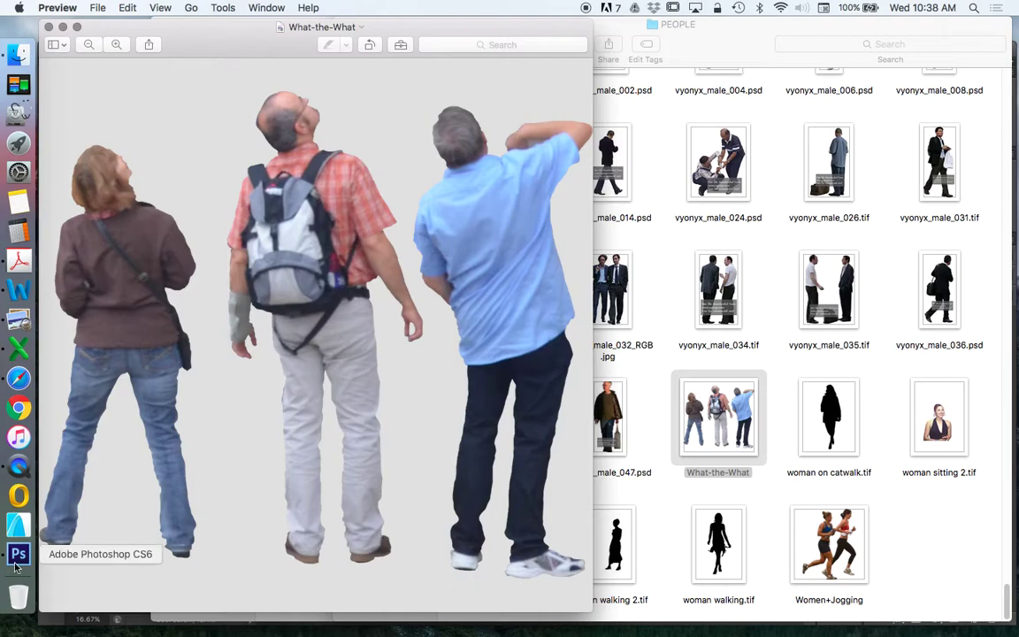
left_click(49, 29)
scroll(668, 316, "up", 5)
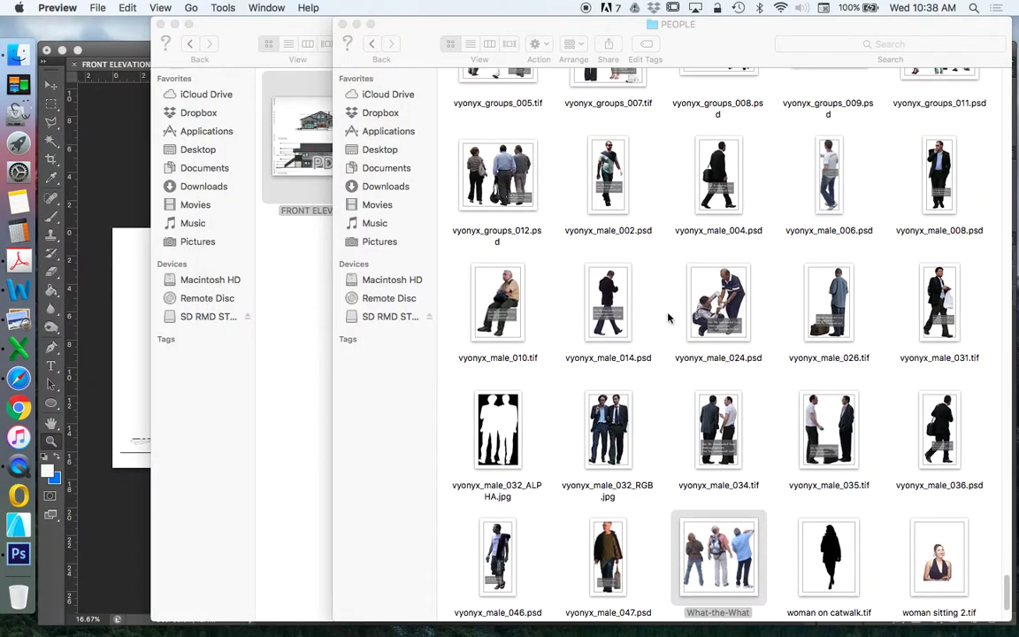
scroll(661, 476, "up", 3)
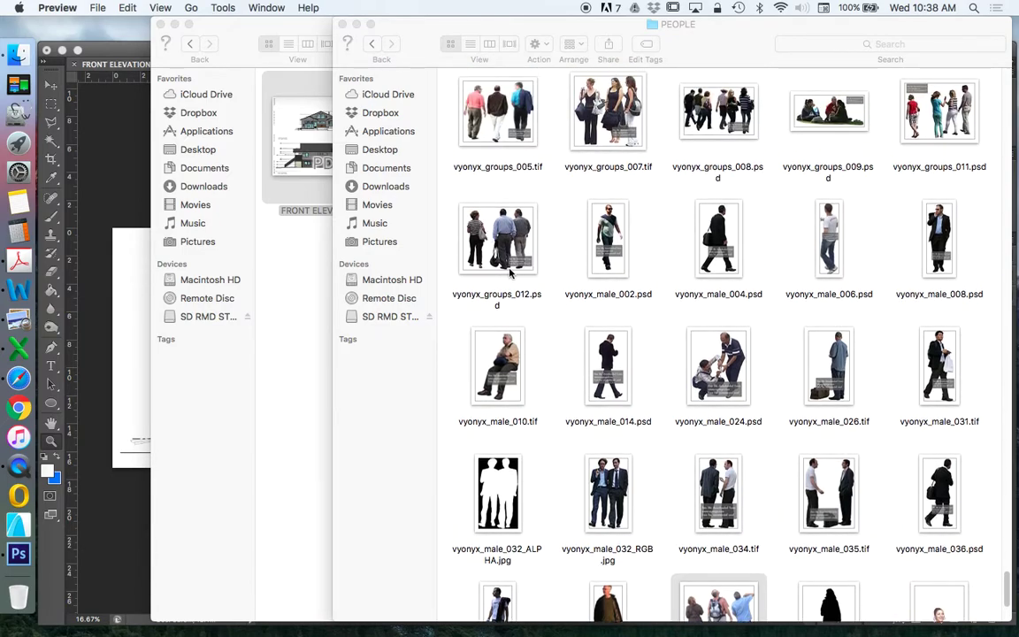
double_click(602, 107)
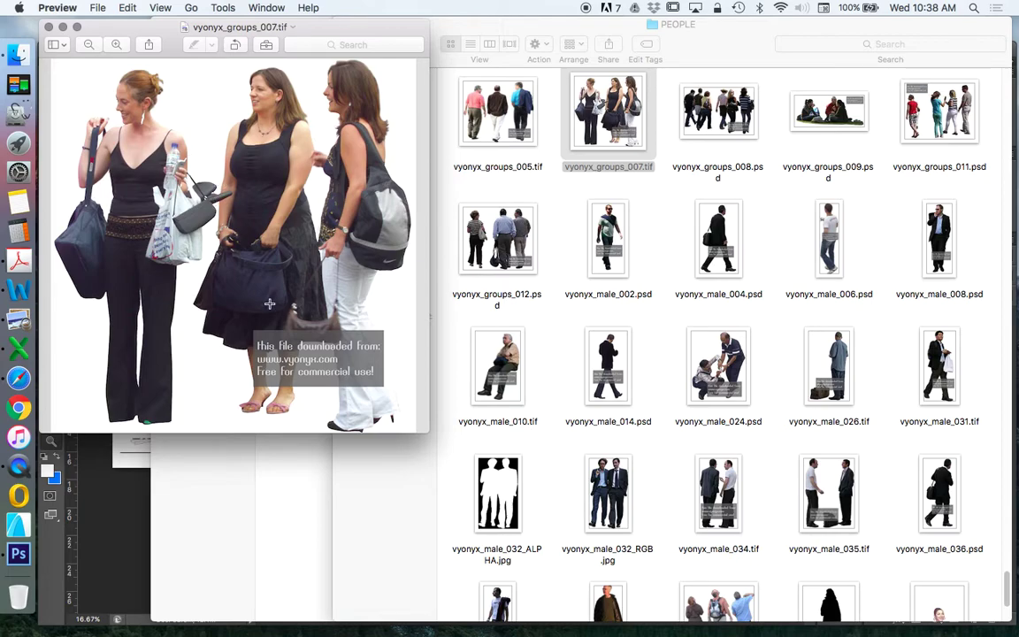
left_click(49, 29)
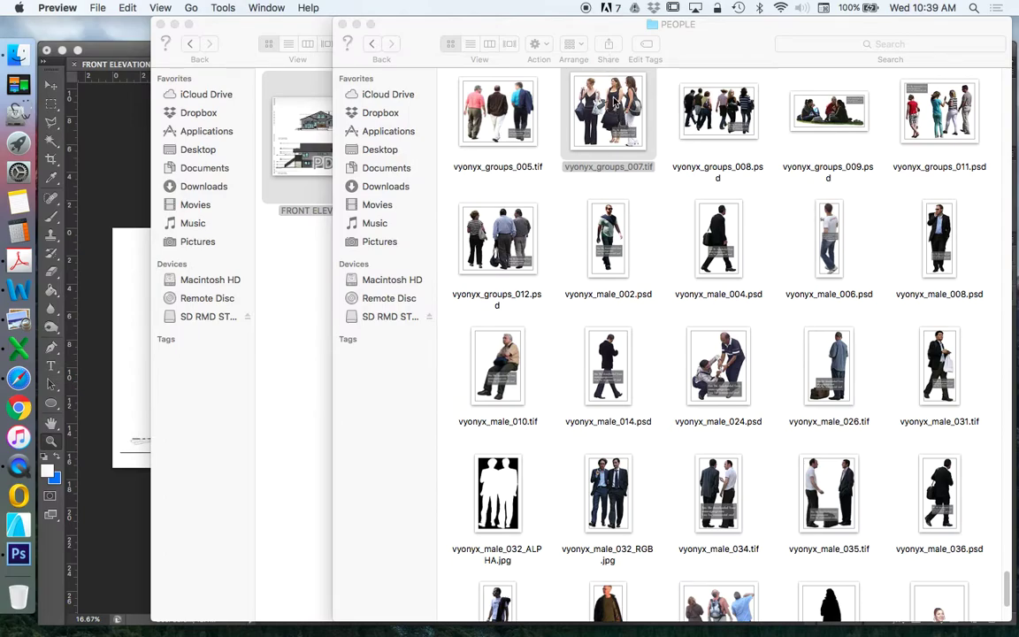
mouse_move(673, 118)
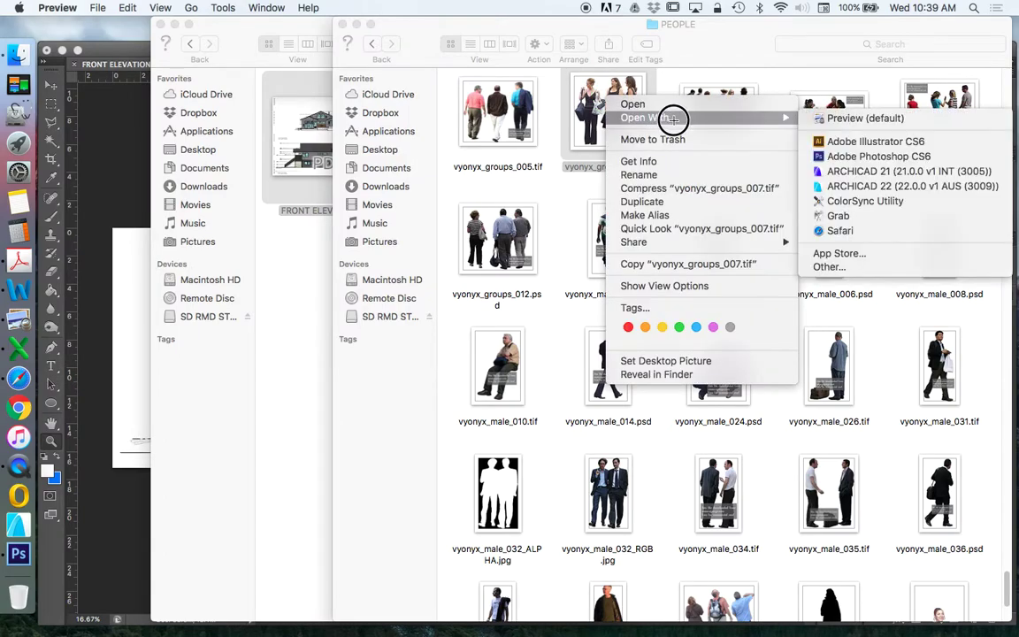
left_click(854, 156)
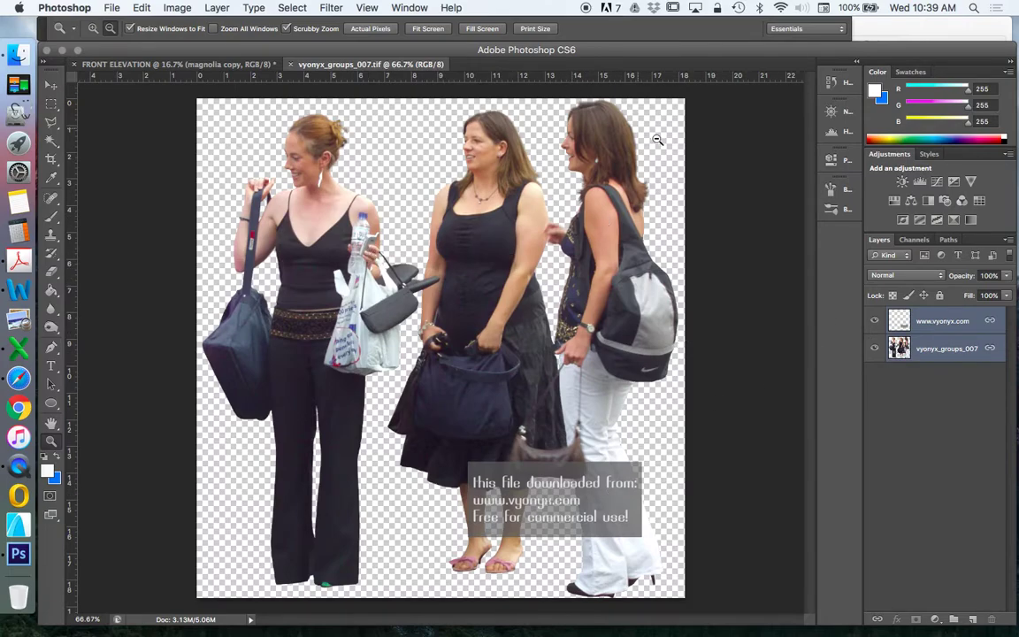
left_click(876, 320)
left_click(911, 349)
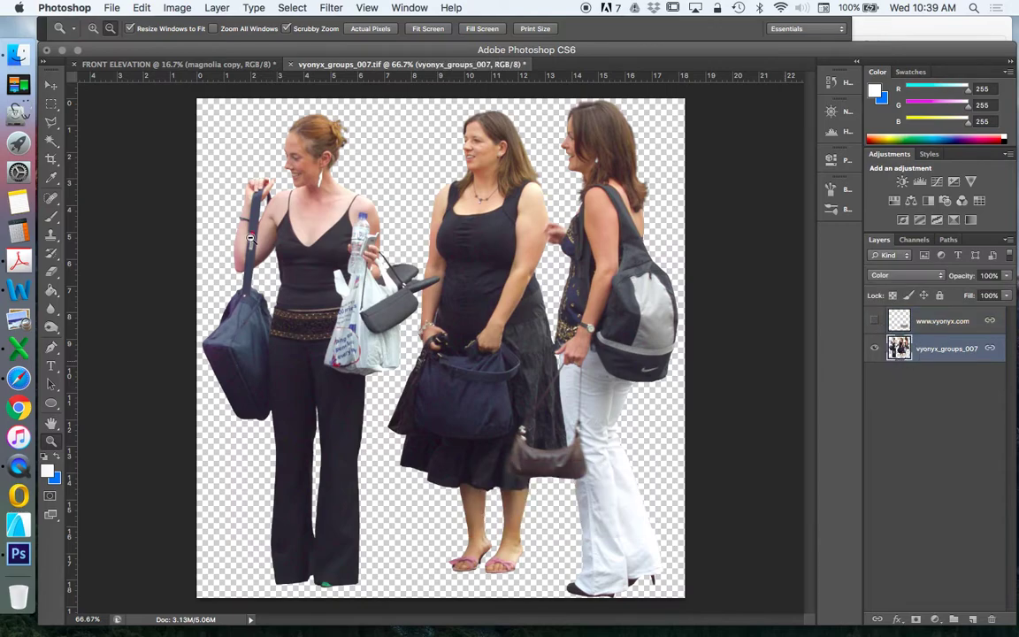
- Copy the entire layer with the three women and paste it into the FRONT ELEVATION document
left_click(50, 103)
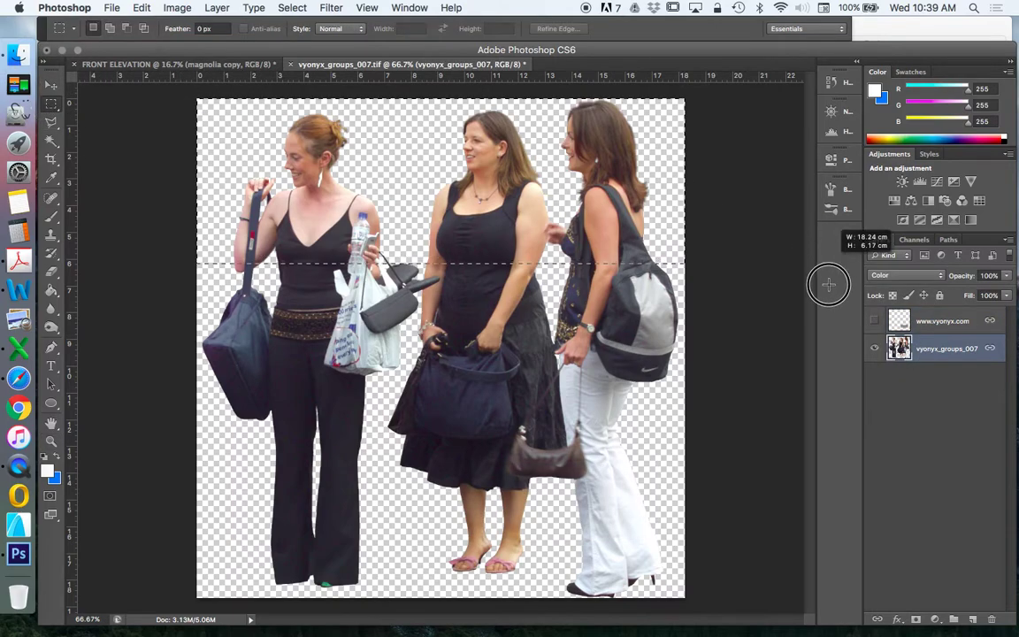
key("super+a")
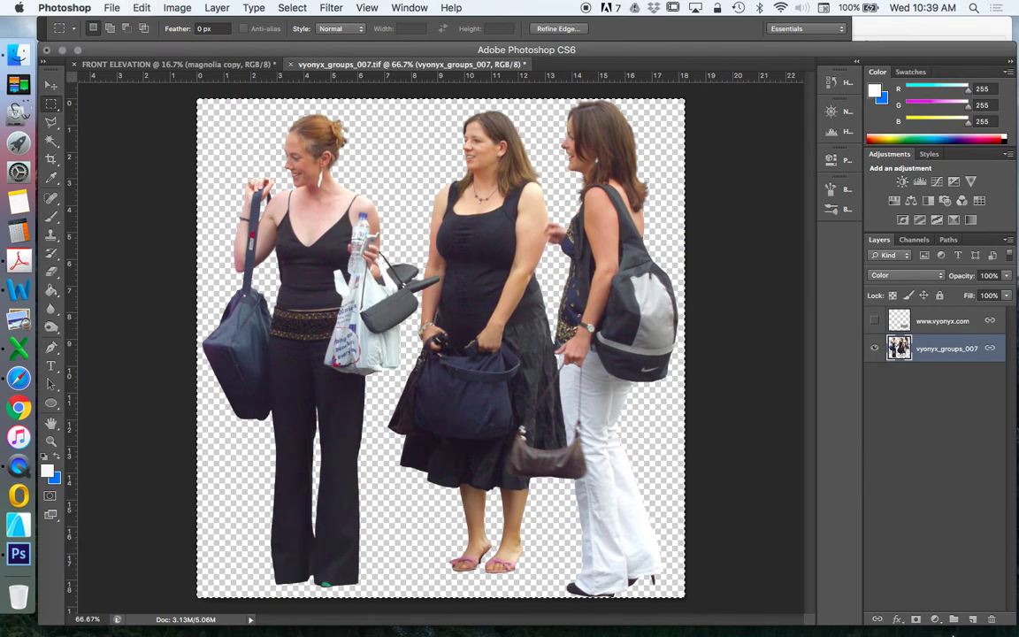
left_click(177, 64)
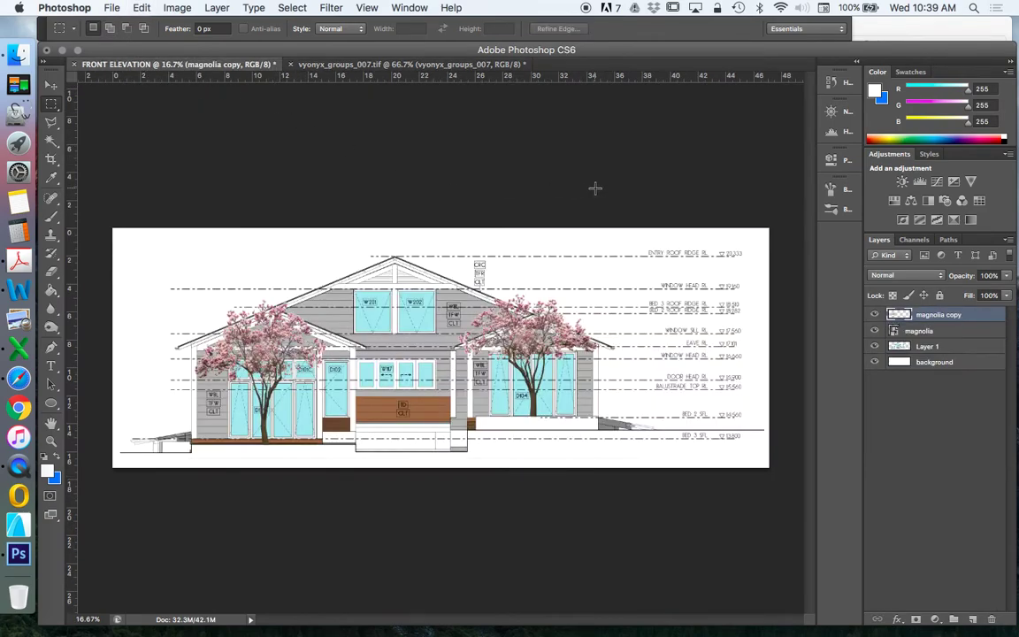
key("super+v")
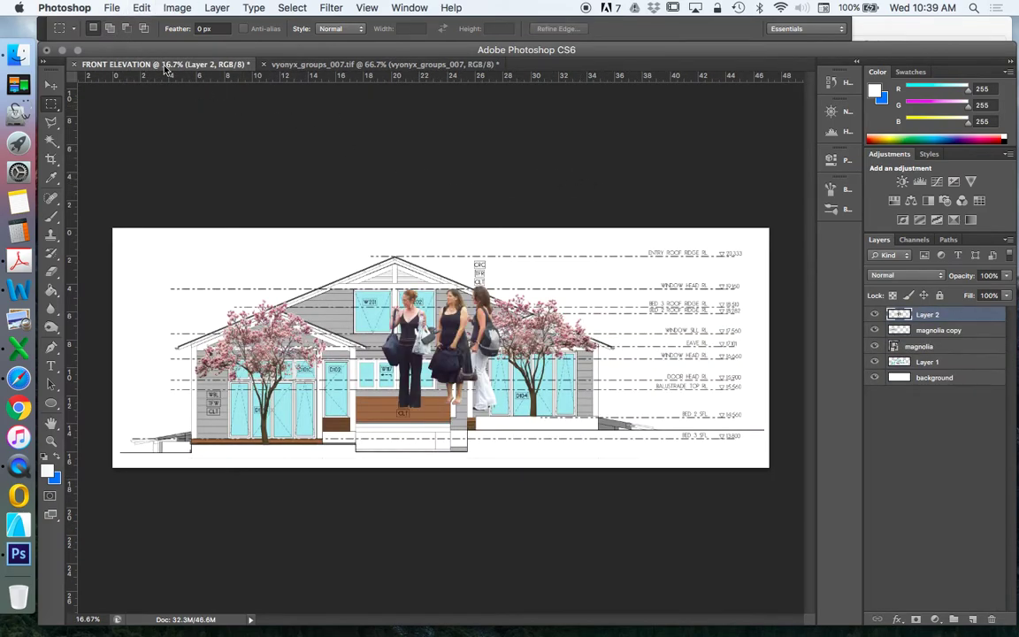
- Scale the pasted group of three women down to about 38.7% and place it in front of door D104
left_click(50, 443)
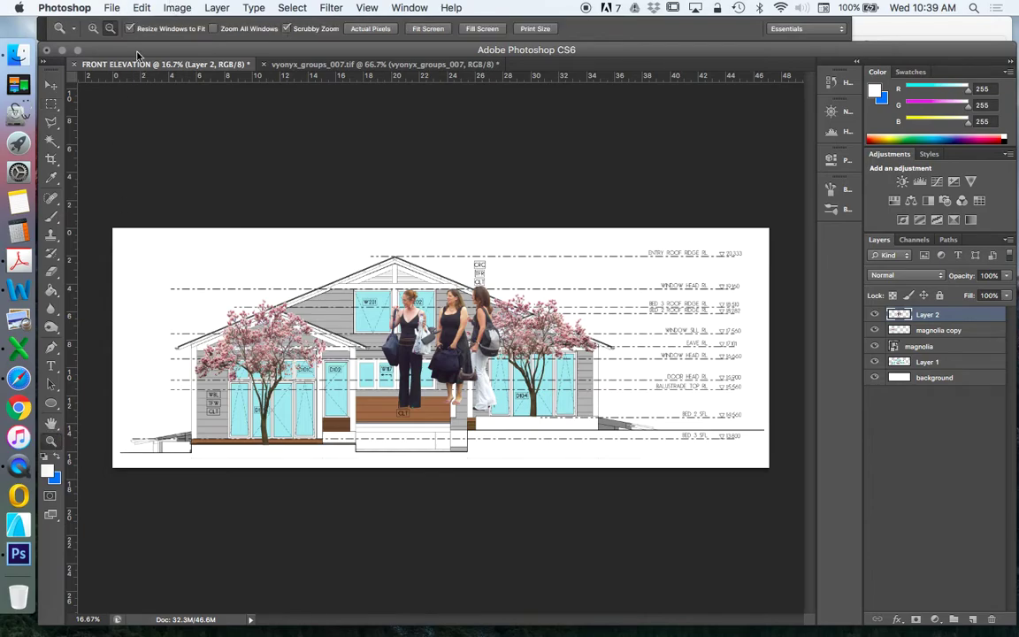
left_click(717, 421)
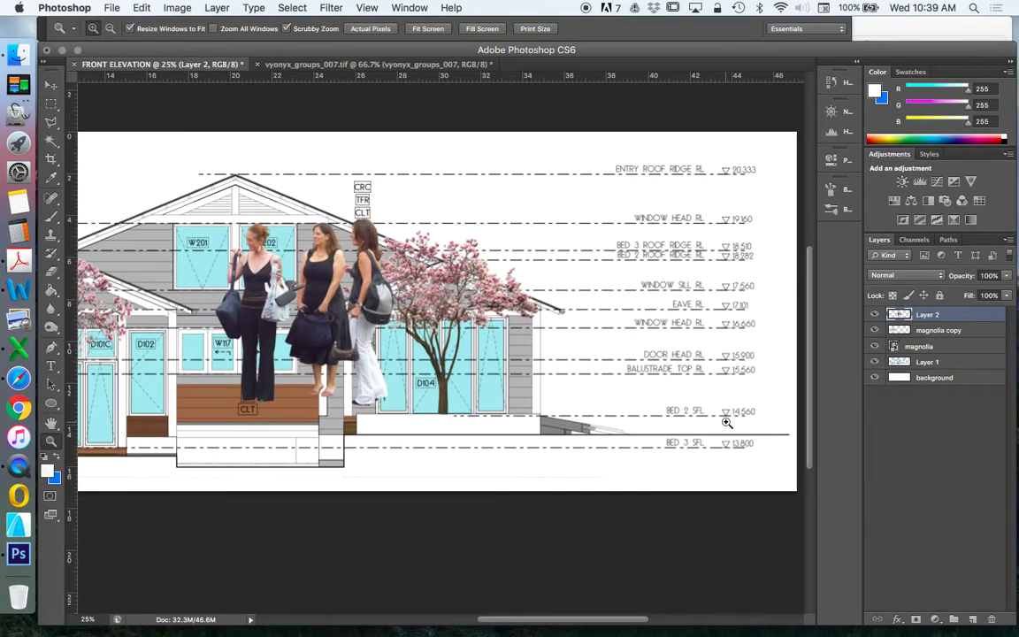
left_click(112, 8)
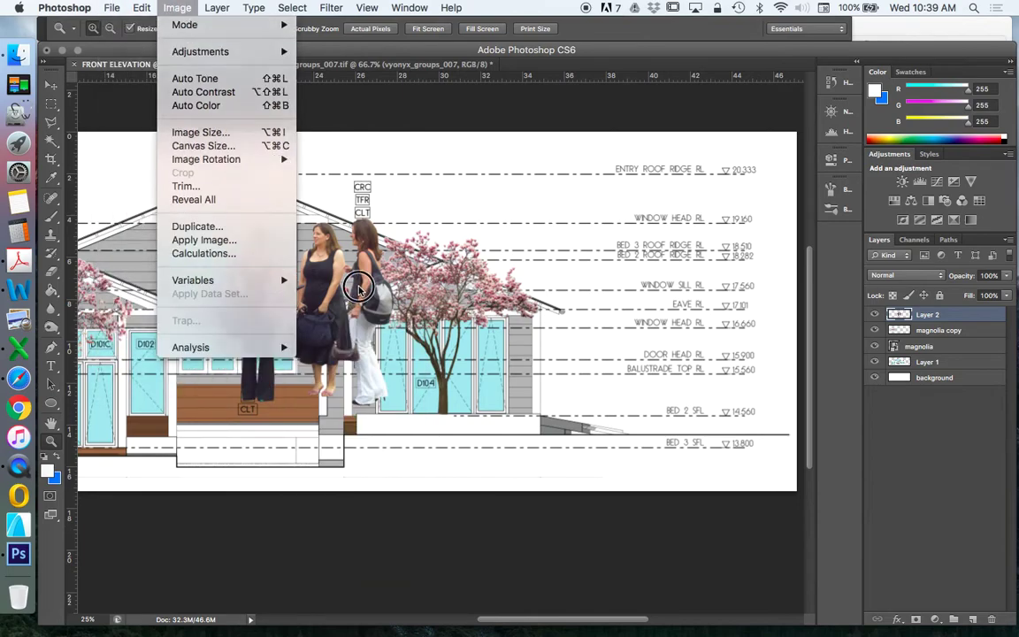
left_click(80, 71)
left_click(104, 8)
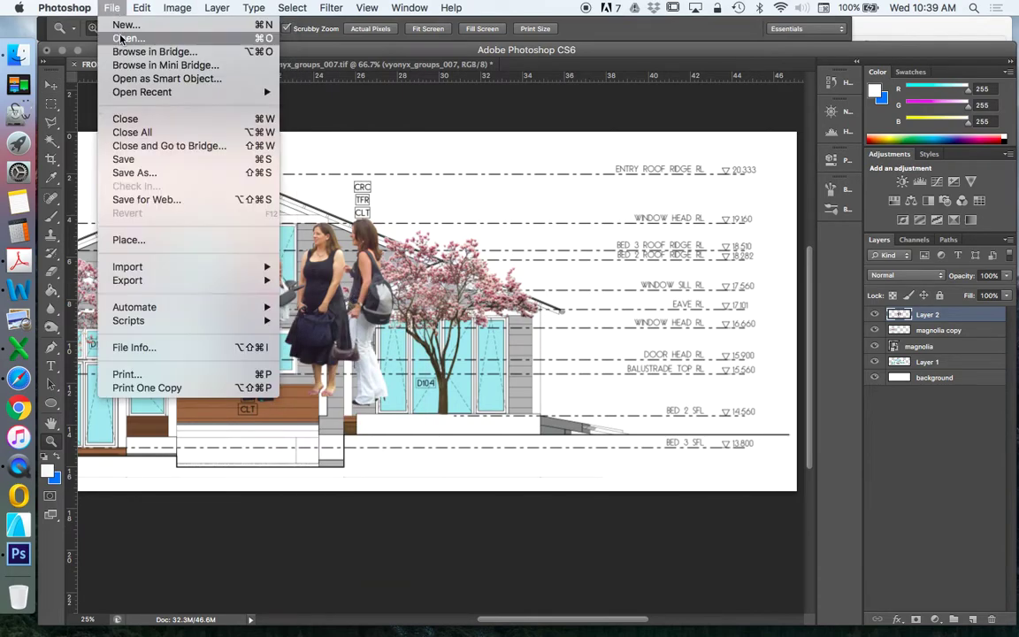
left_click(51, 89)
left_click(52, 86)
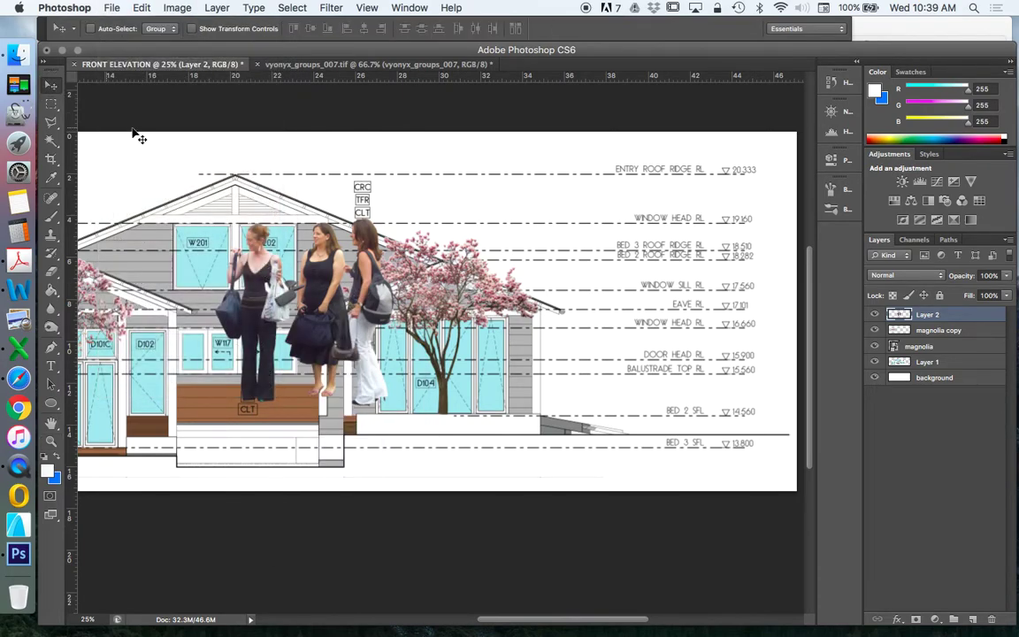
left_click(141, 7)
mouse_move(200, 318)
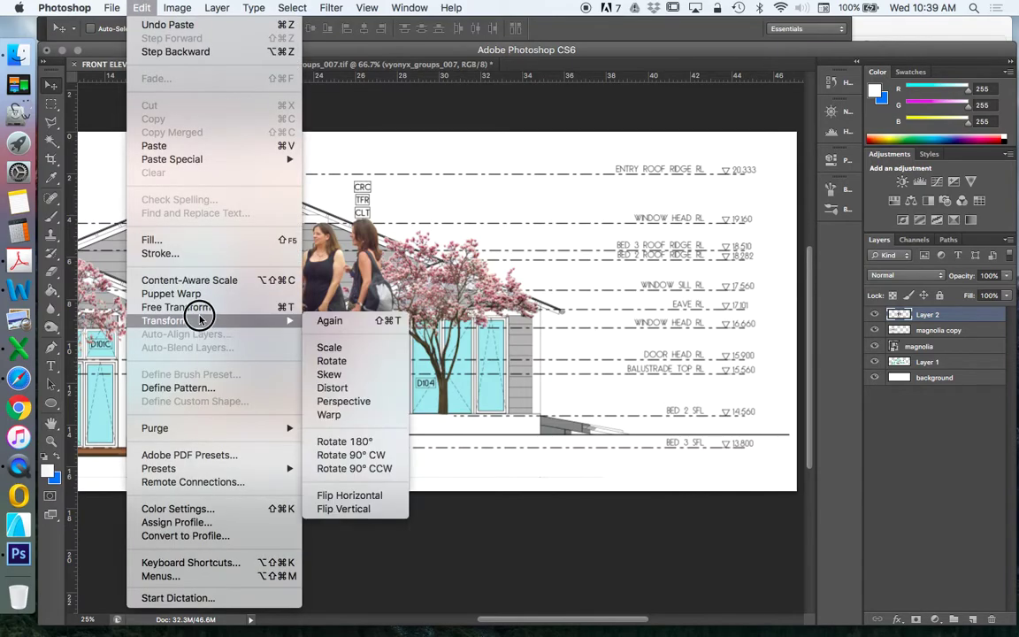
left_click(332, 345)
left_click_drag(392, 219, 311, 288)
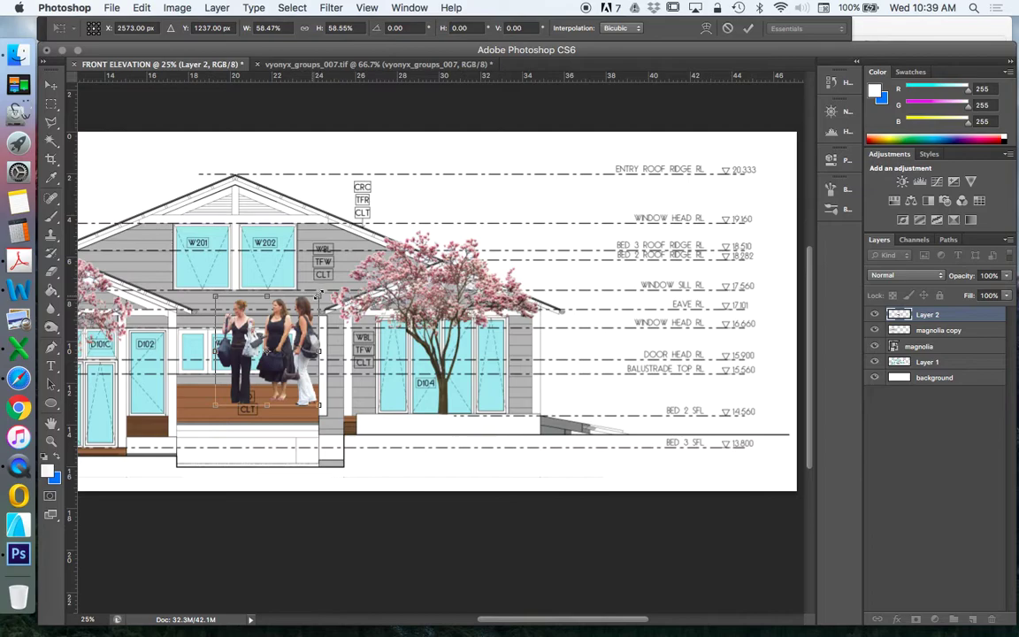
left_click_drag(322, 291, 473, 353)
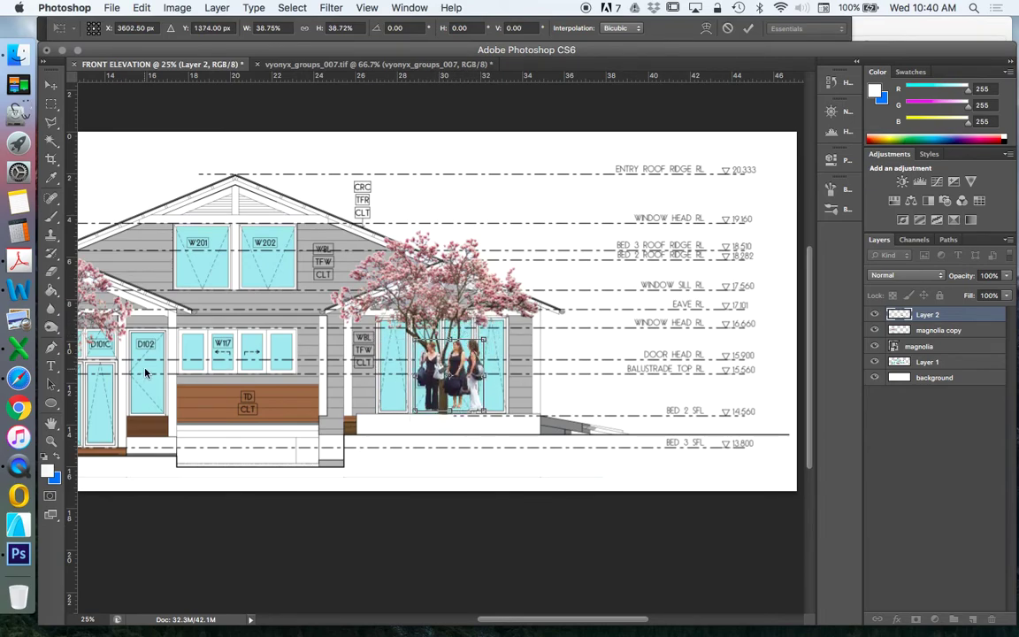
- Move the scaled women to the entry in front of door D102 and apply the transformation
left_click_drag(453, 391, 175, 407)
left_click(54, 84)
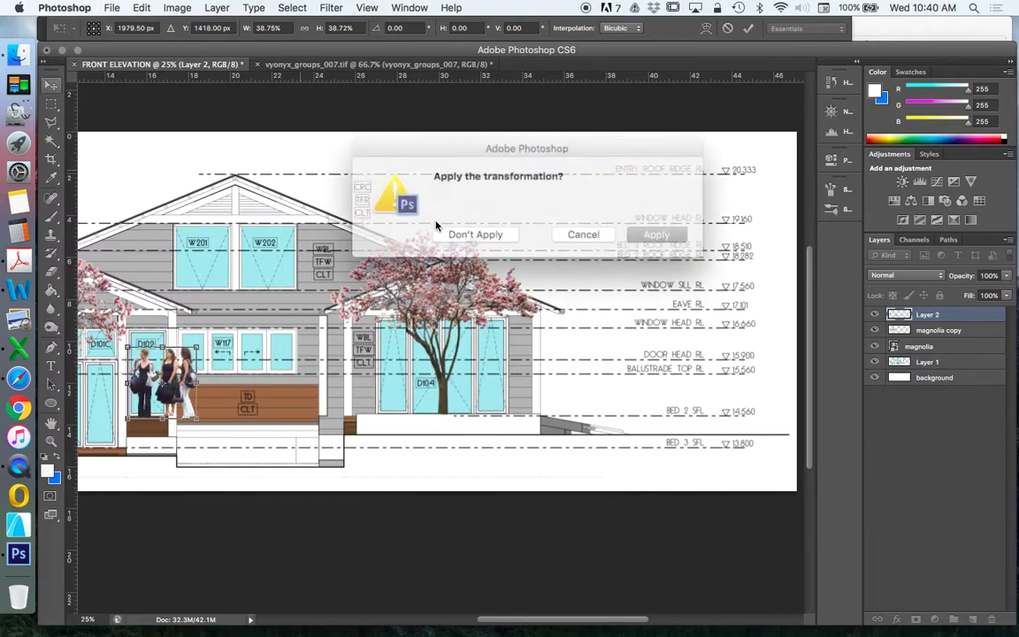
left_click(648, 232)
- Examine up close how the three women stand at door D102 and the porch area across to the right magnolia
left_click_drag(626, 610, 536, 617)
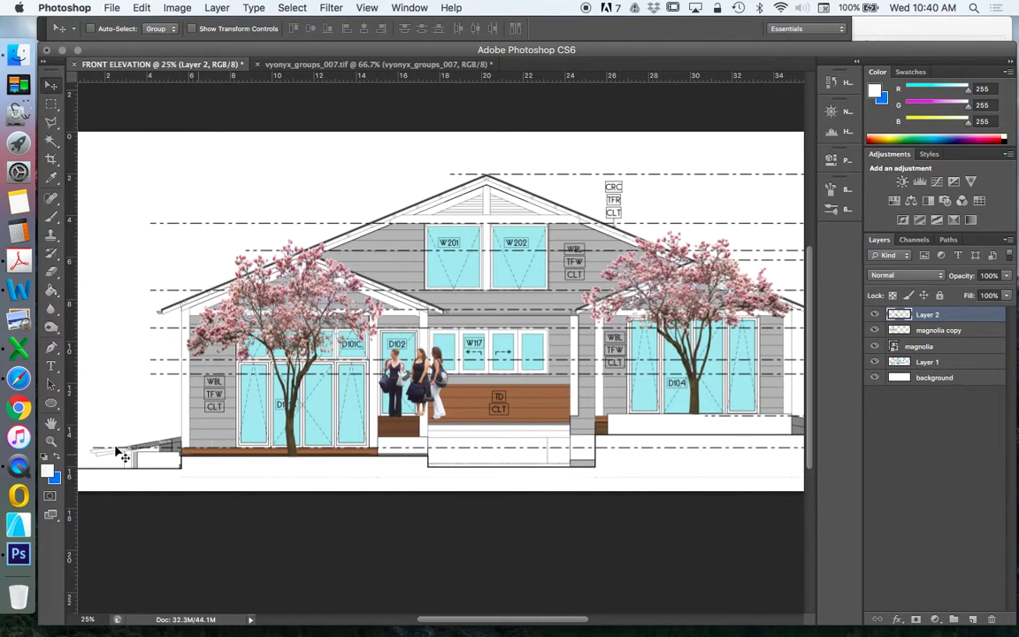
left_click(51, 440)
left_click(367, 471)
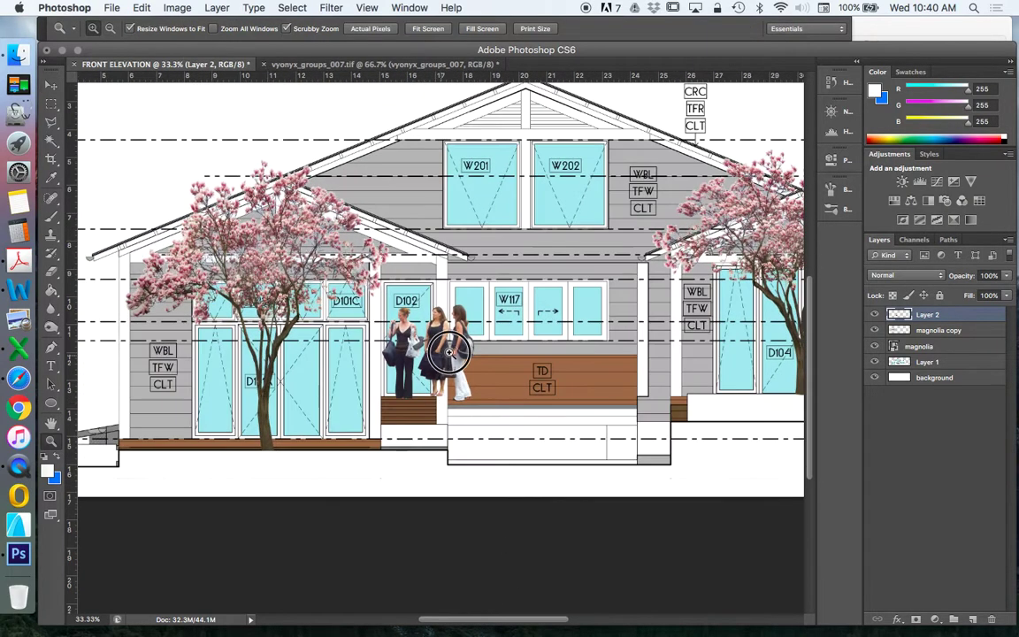
left_click(449, 352)
left_click(50, 87)
mouse_move(447, 354)
left_mouse_down()
mouse_move(440, 345)
mouse_move(430, 354)
left_mouse_up()
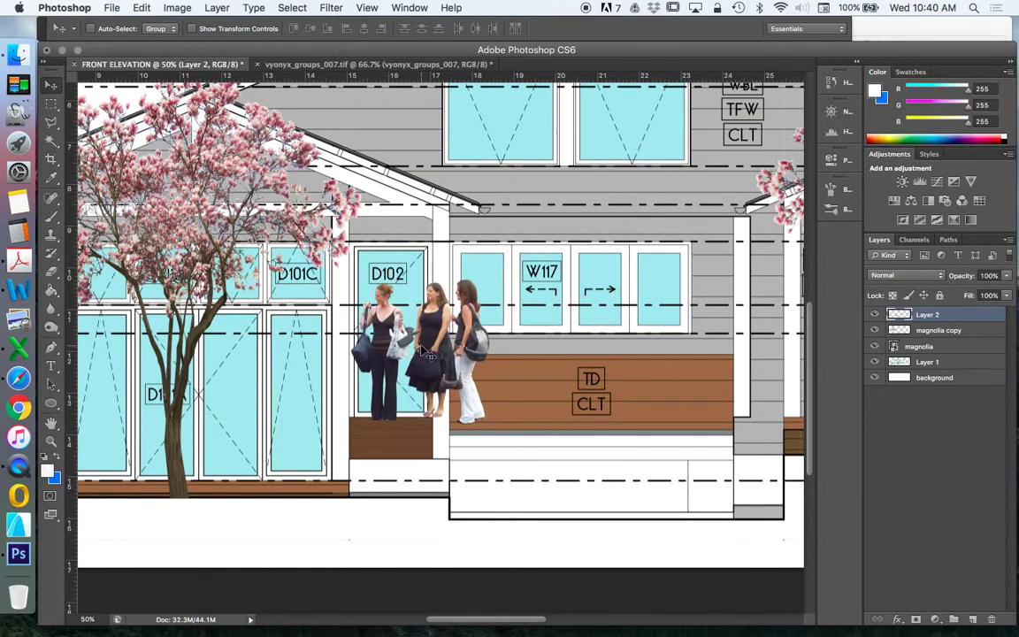
left_click_drag(508, 625, 546, 619)
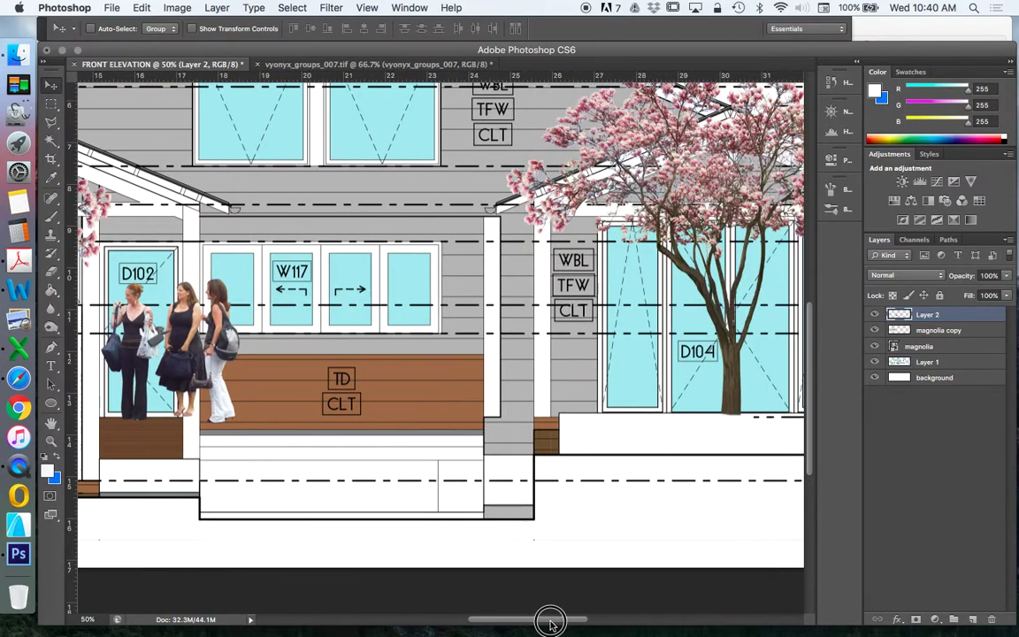
- Try the three women beside the level labels and on the porch in front of the far-right window, and undo the last placement
left_click_drag(177, 341, 703, 329)
left_click_drag(512, 618, 609, 611)
left_click_drag(177, 345, 631, 258)
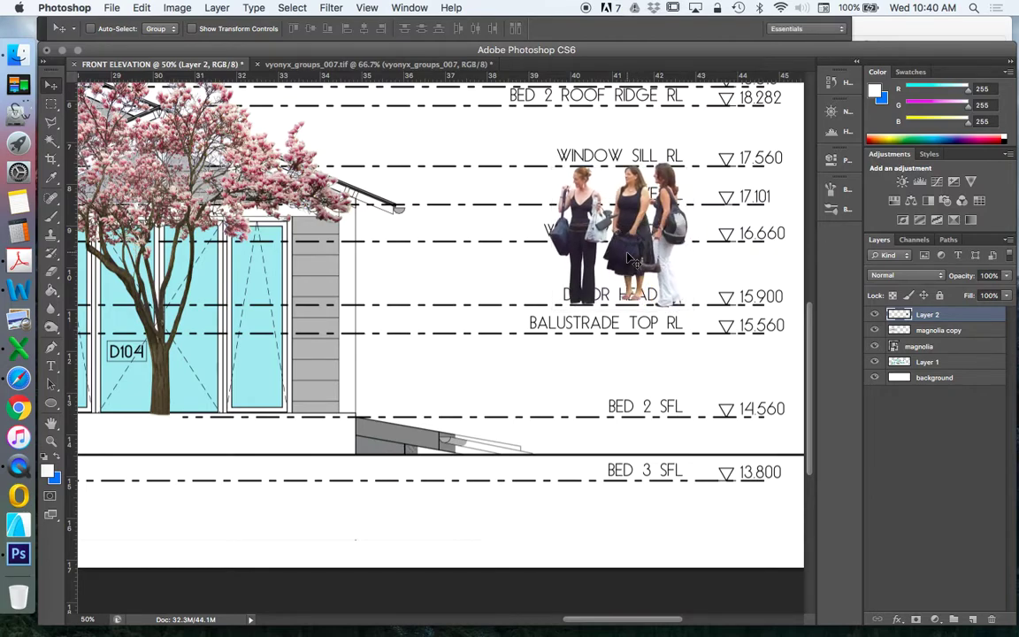
left_click_drag(631, 259, 631, 432)
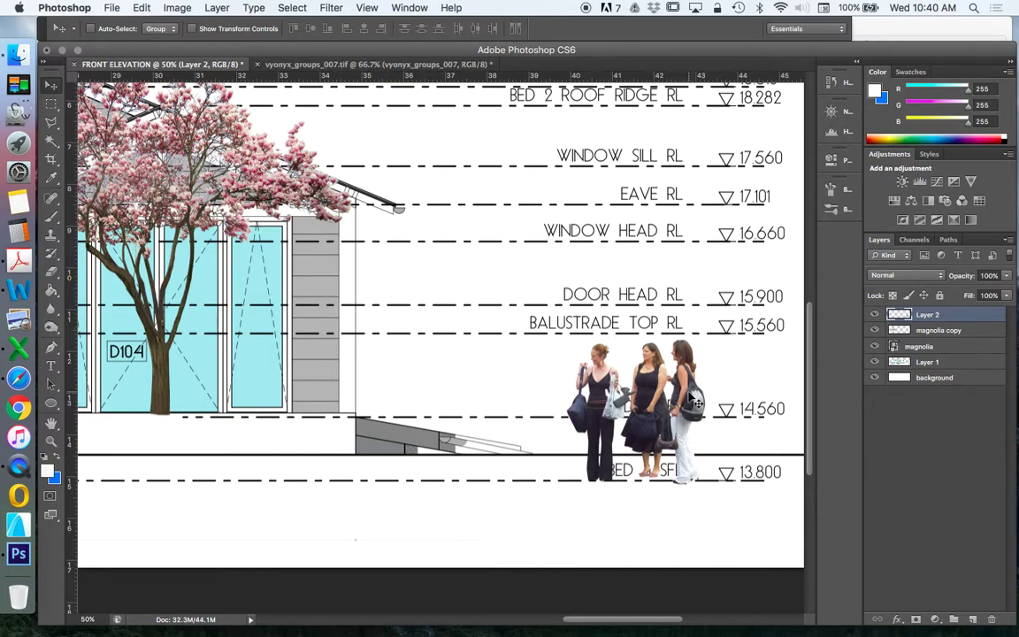
left_click_drag(592, 354, 321, 356)
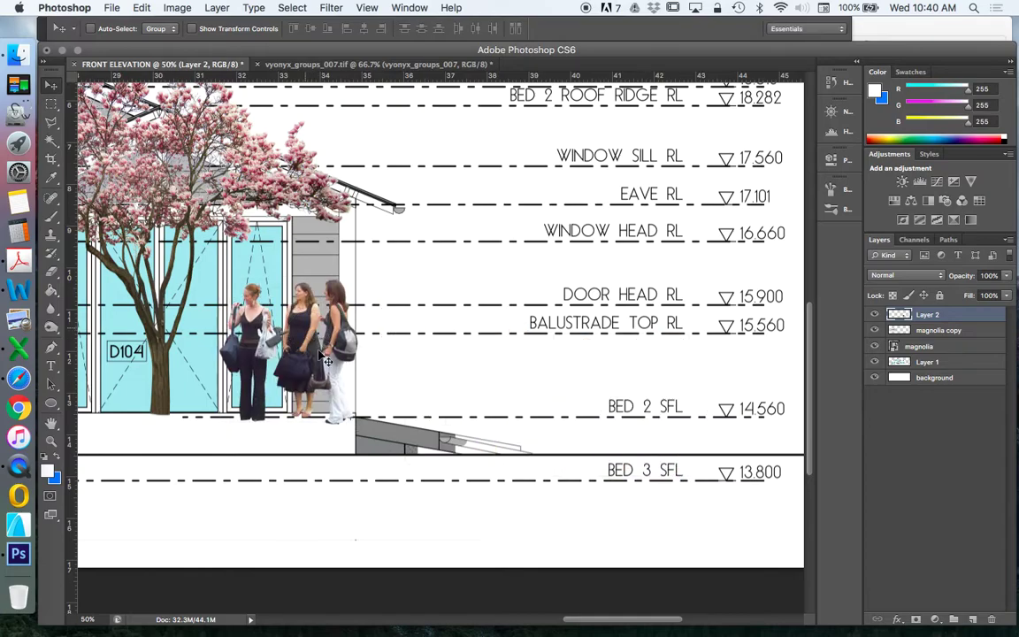
left_click_drag(657, 628, 578, 618)
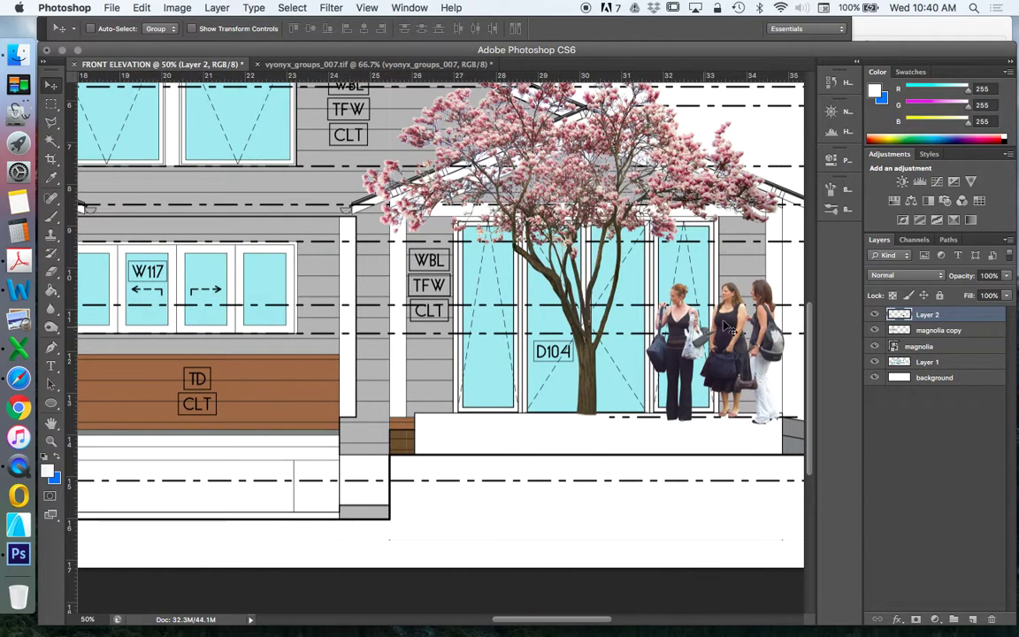
key("super+z")
- Move the three women onto the timber deck in front of the glazed doors beside the left magnolia
left_click_drag(332, 323, 278, 331)
left_click_drag(519, 624, 453, 619)
left_click_drag(572, 360, 249, 423)
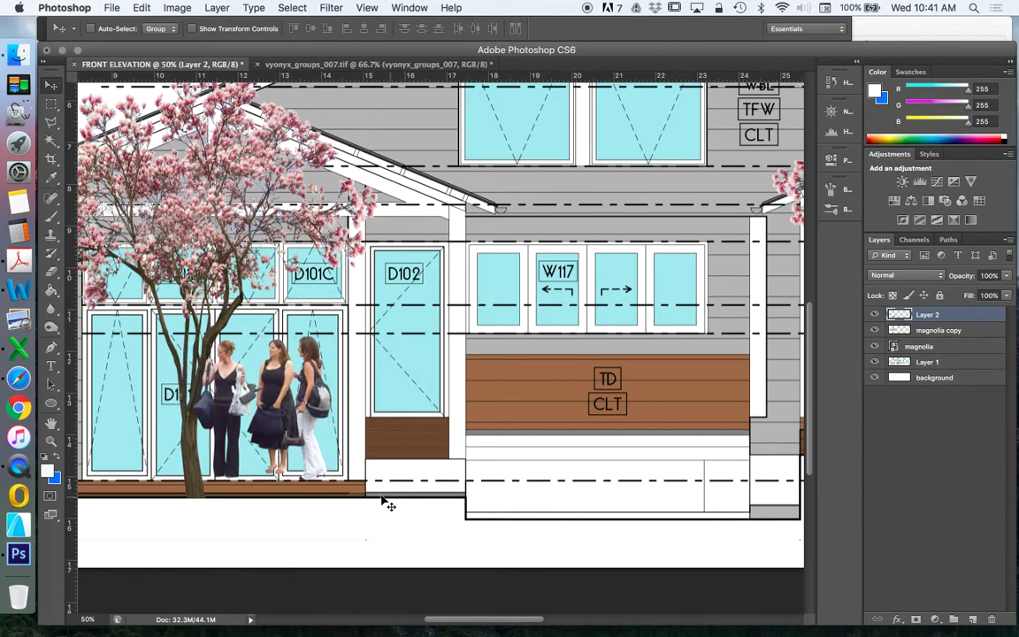
- Select the slatted timber panel below door D102 on Layer 1 with a rectangular marquee
left_click(50, 439)
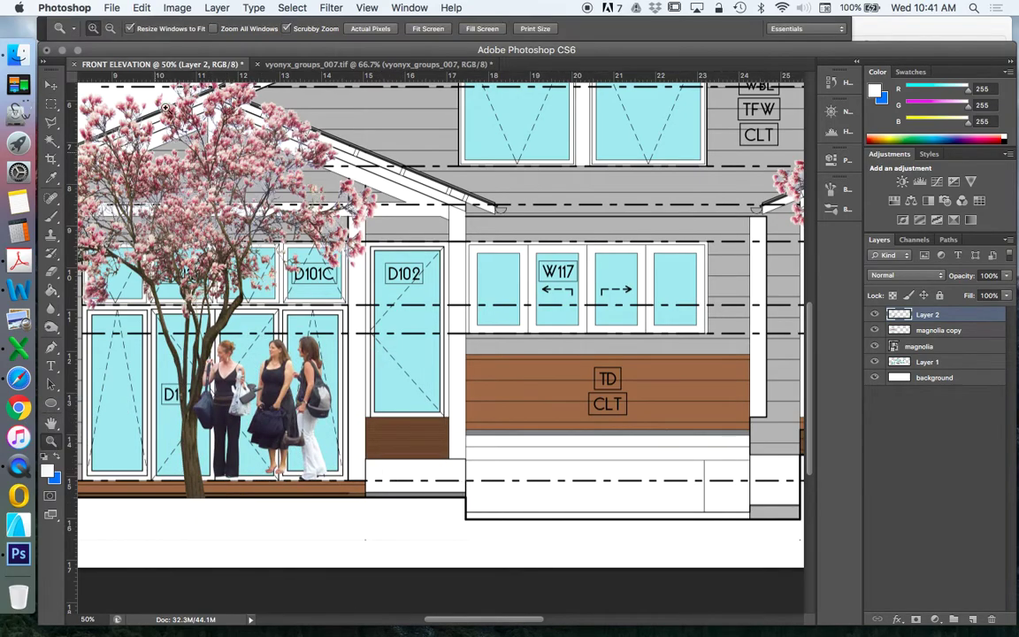
left_click(381, 503)
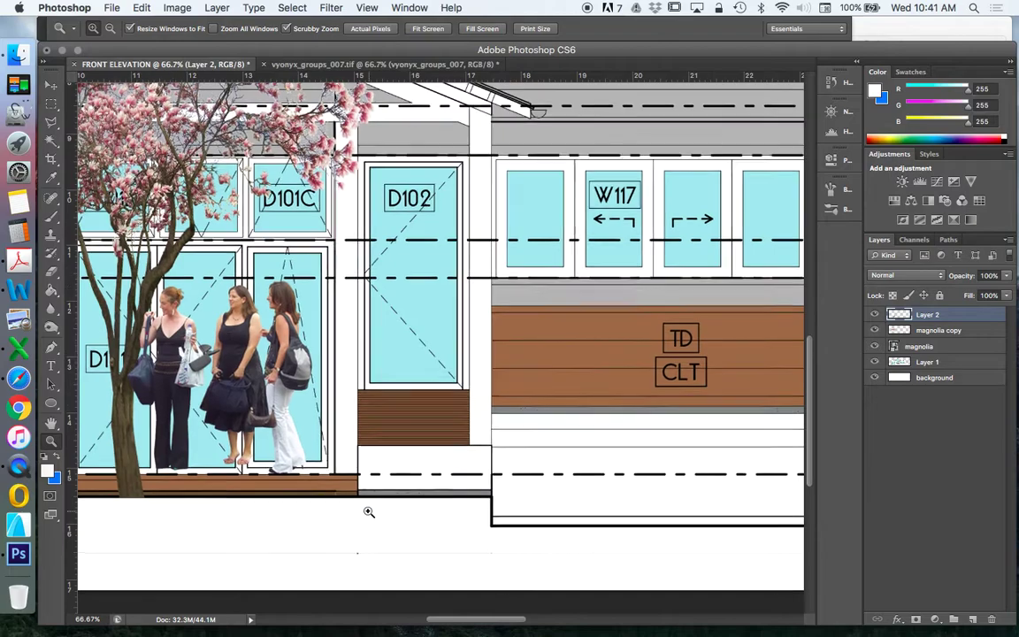
left_click(369, 511)
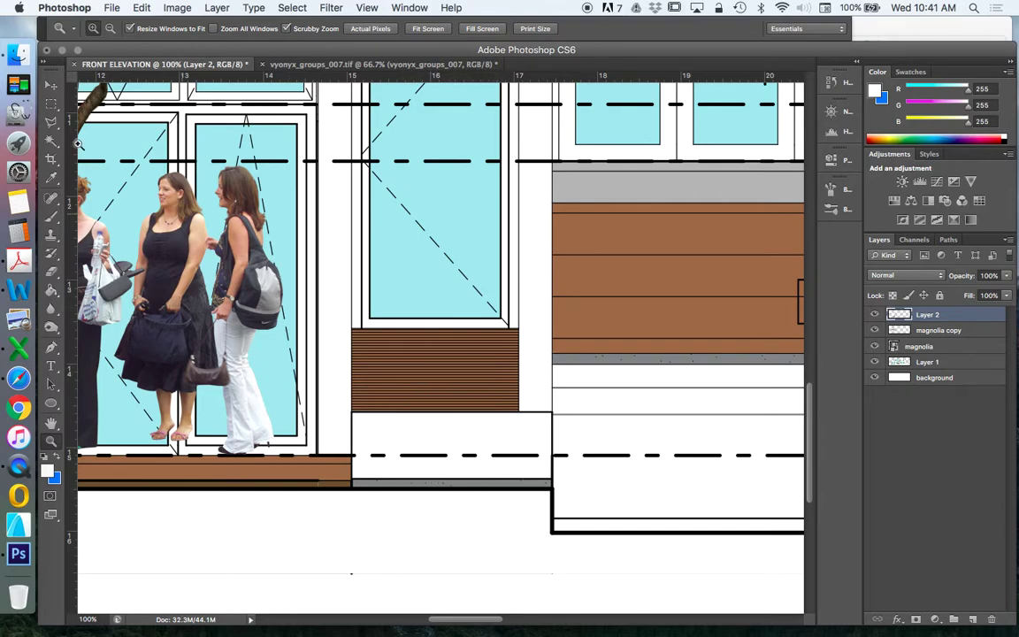
left_click(51, 104)
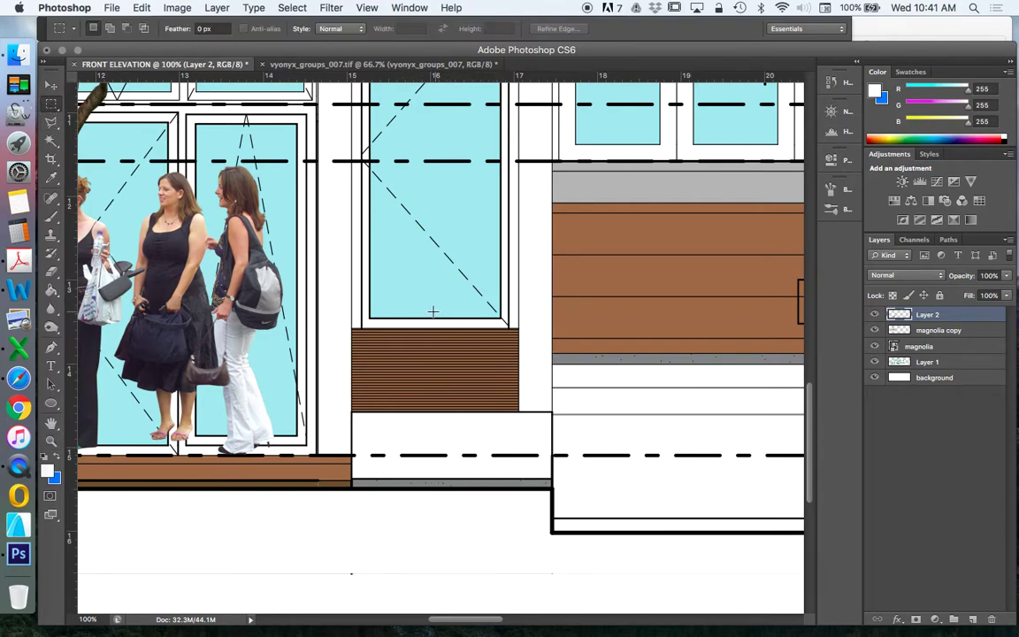
left_click(927, 363)
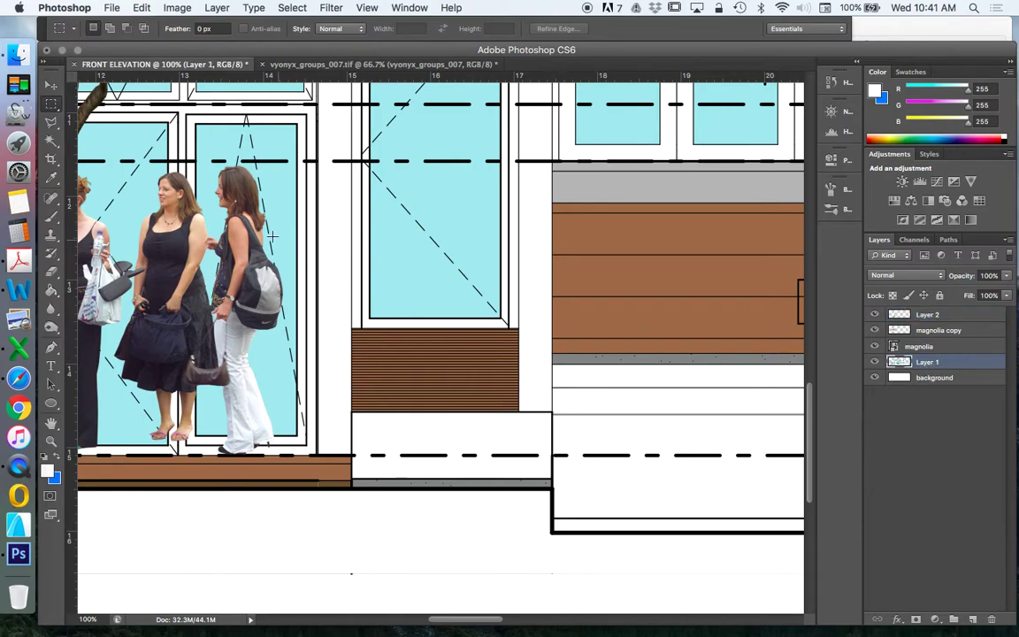
left_click_drag(351, 328, 519, 411)
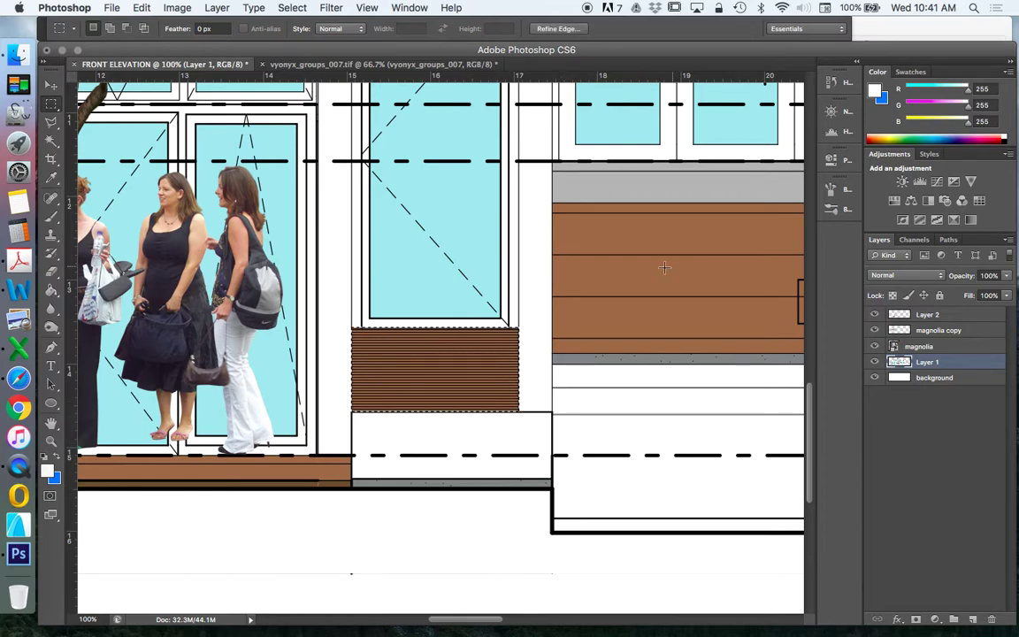
- Try to copy the selected slatted panel to a new layer, and undo that copy
left_click(215, 8)
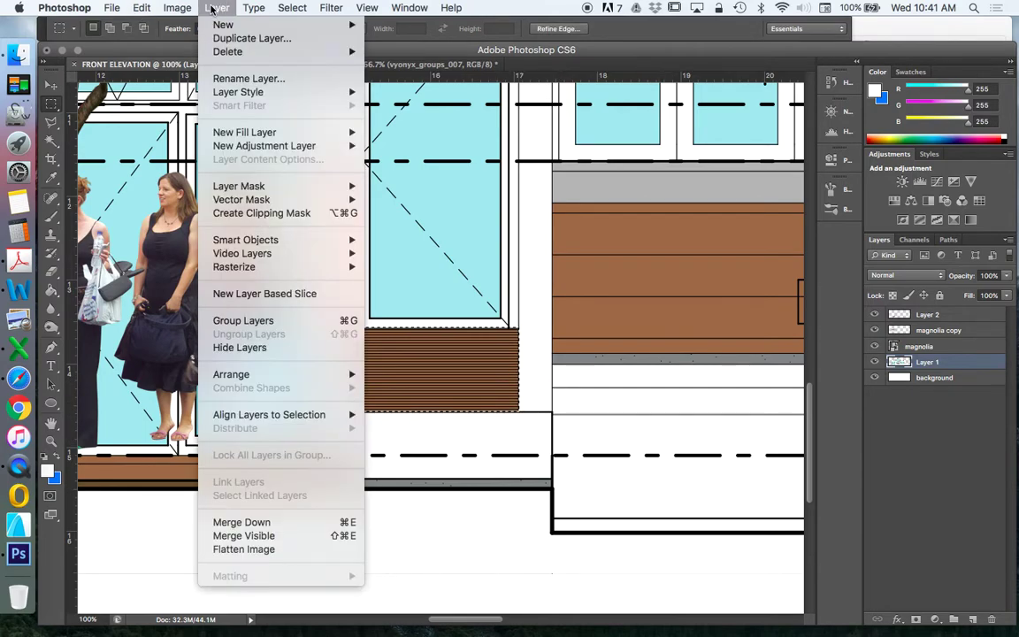
mouse_move(345, 25)
left_click(463, 95)
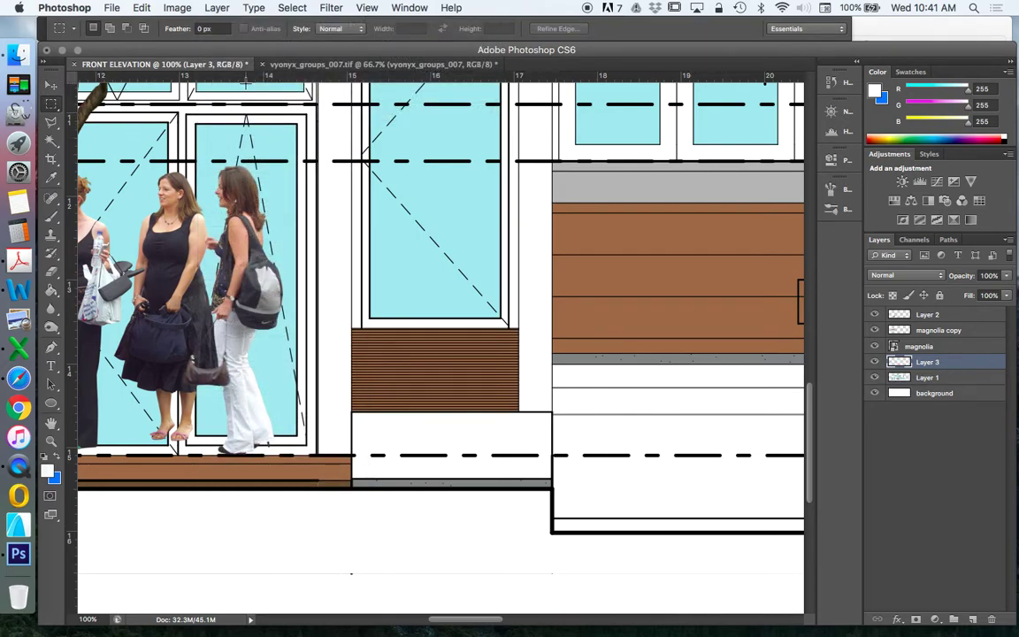
key("super+z")
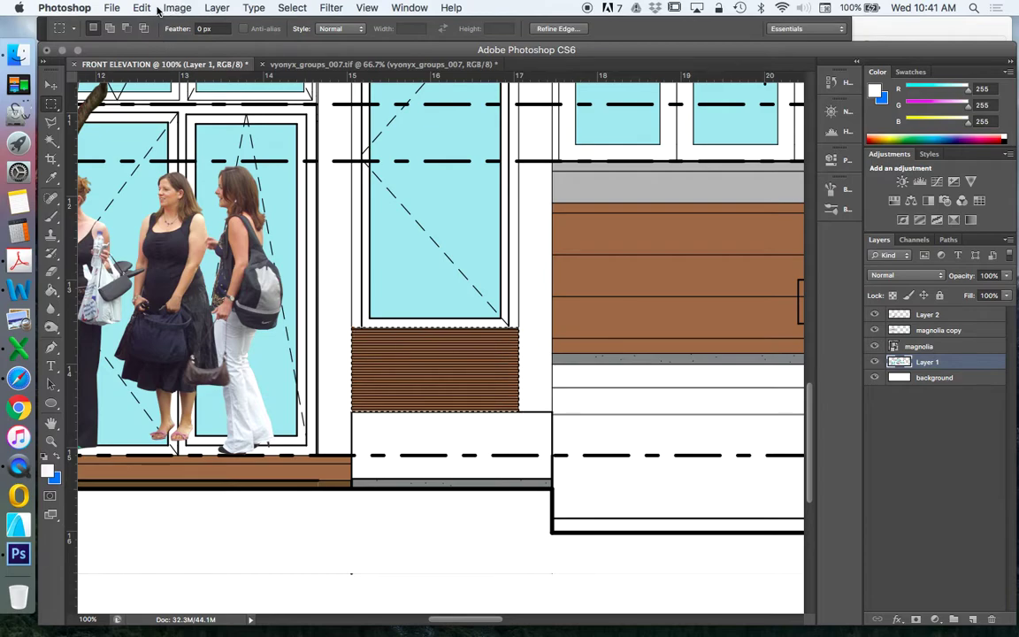
- Stretch the selected slatted panel down to the ground line, to about 192.5% height, and apply the transformation
left_click(157, 9)
mouse_move(195, 320)
left_click(375, 347)
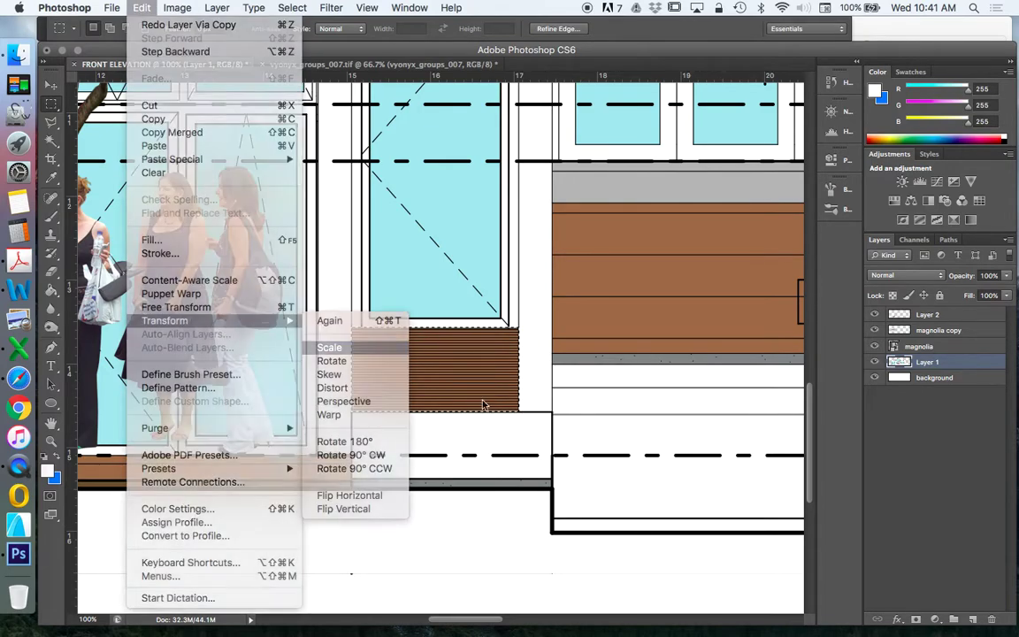
left_click_drag(435, 411, 440, 493)
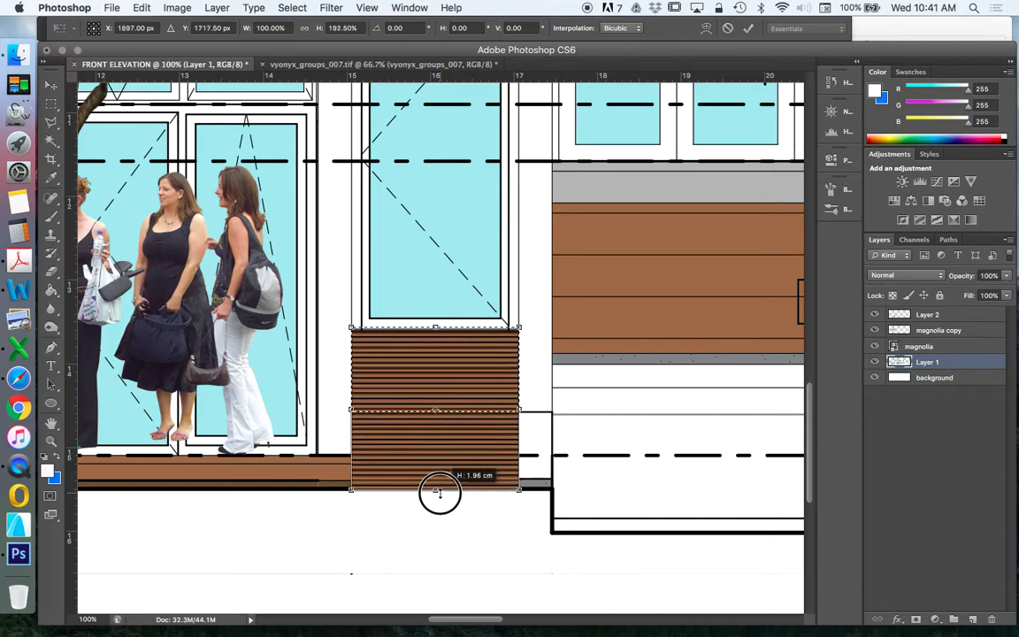
left_click(51, 84)
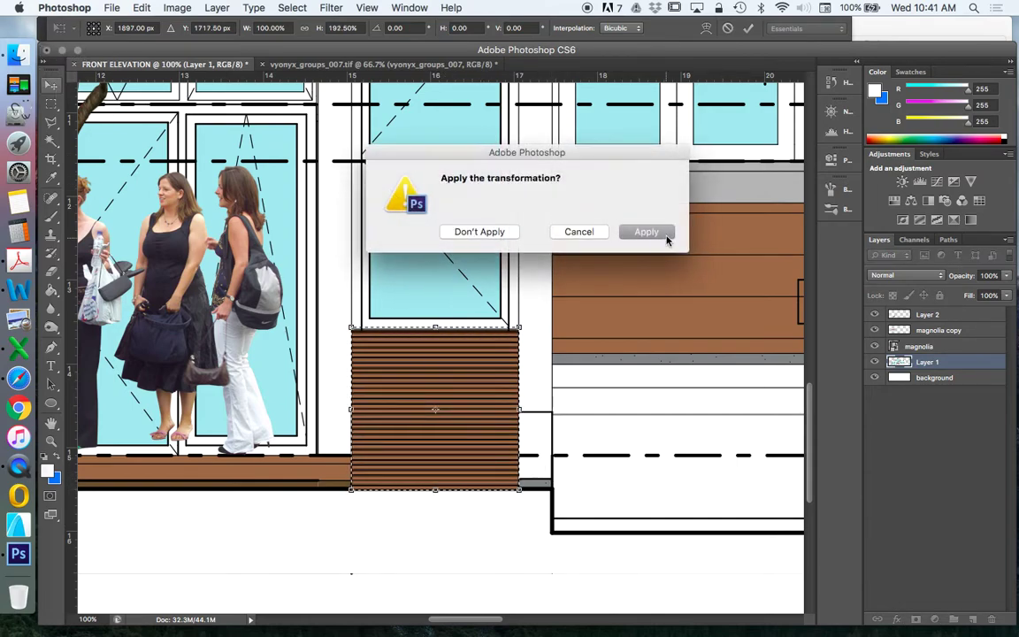
left_click(665, 236)
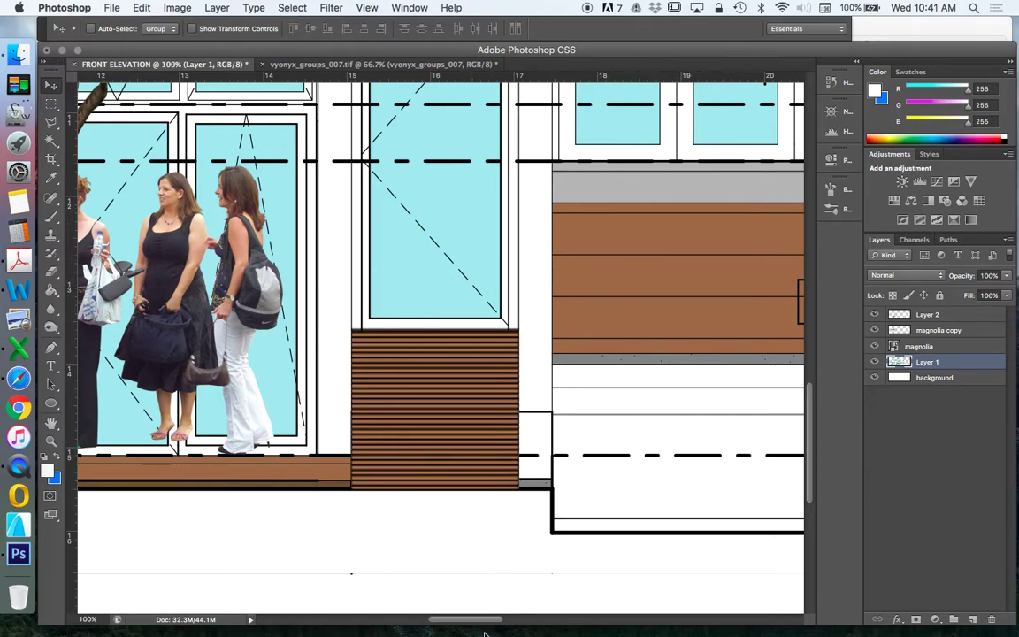
scroll(459, 618, "left", 5)
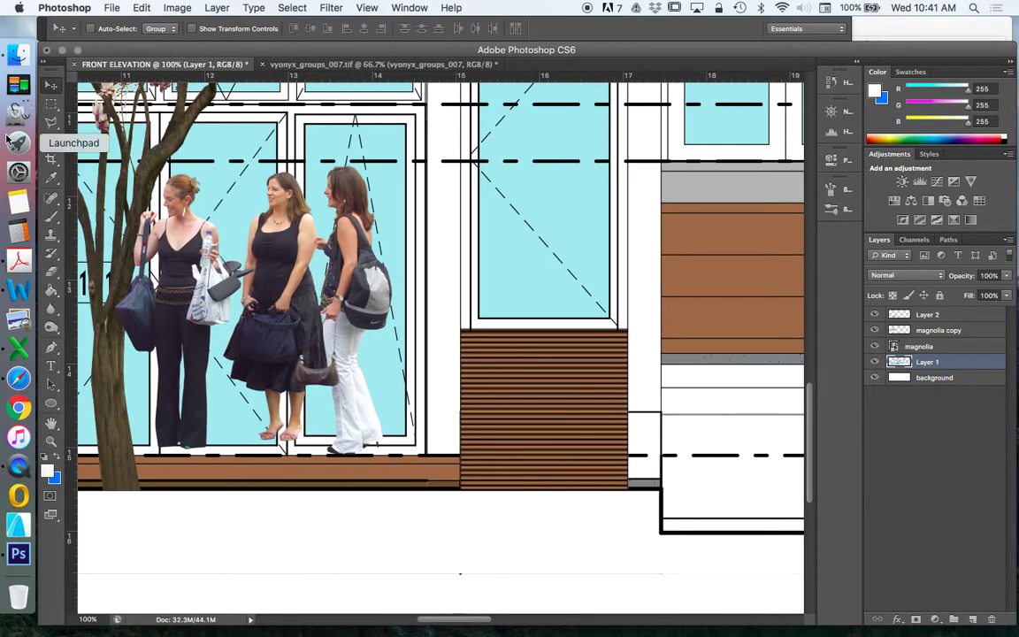
left_click(292, 287)
mouse_move(293, 288)
left_mouse_down()
mouse_move(364, 291)
mouse_move(357, 298)
left_mouse_up()
key("ctrl+z")
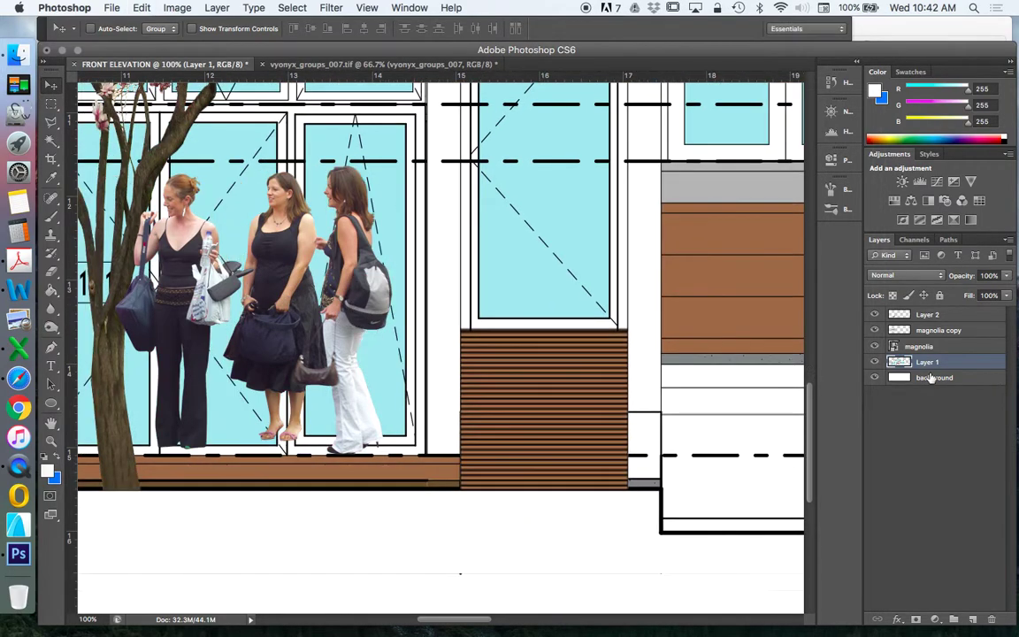
- Rename the layer with the three women as ladies
double_click(936, 316)
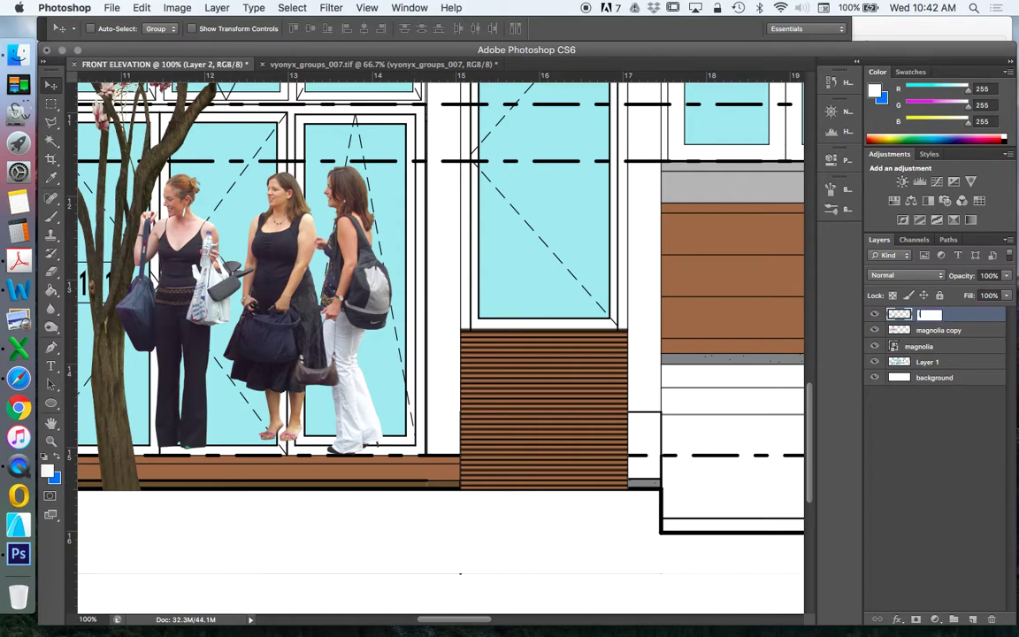
type("ladies")
left_click(943, 432)
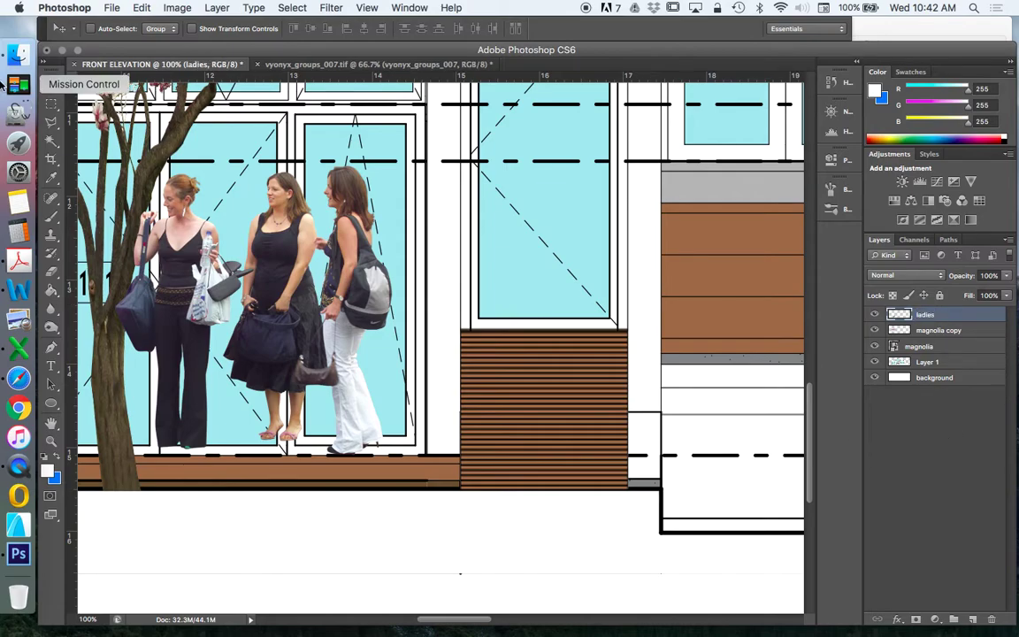
- Move the ladies down to the ground line between the deck and the slatted panel at D102, and flip them horizontally
left_click_drag(311, 326, 515, 353)
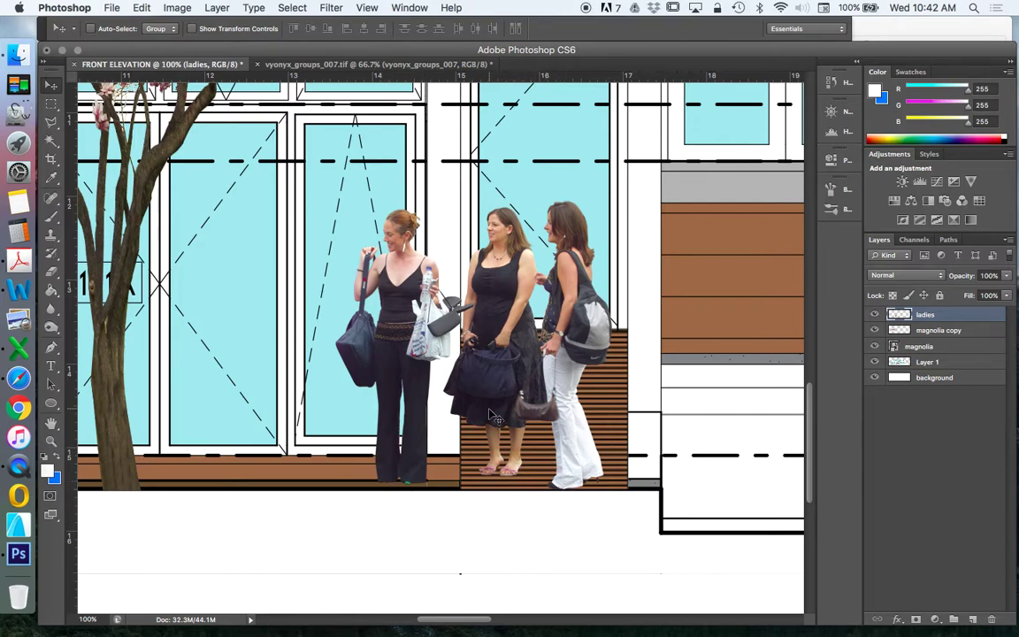
left_click(142, 7)
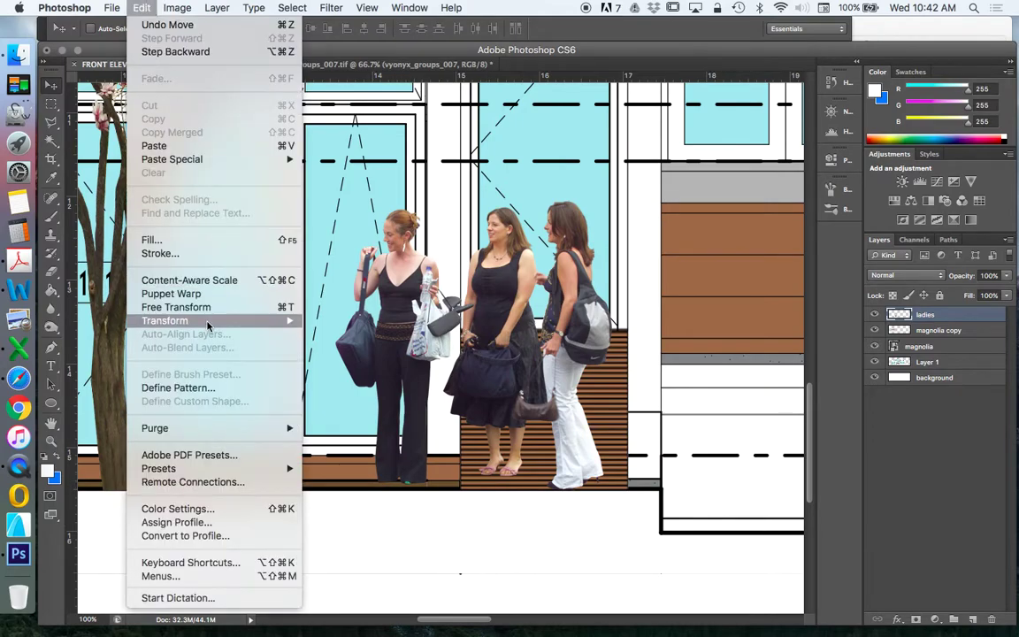
mouse_move(257, 322)
left_click(350, 495)
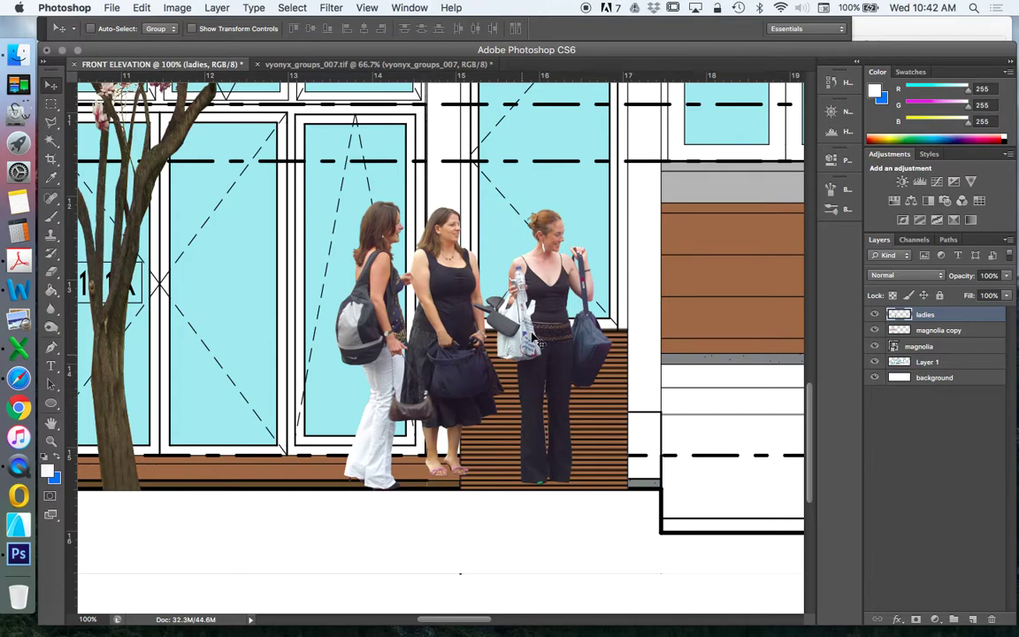
left_click_drag(433, 386, 472, 392)
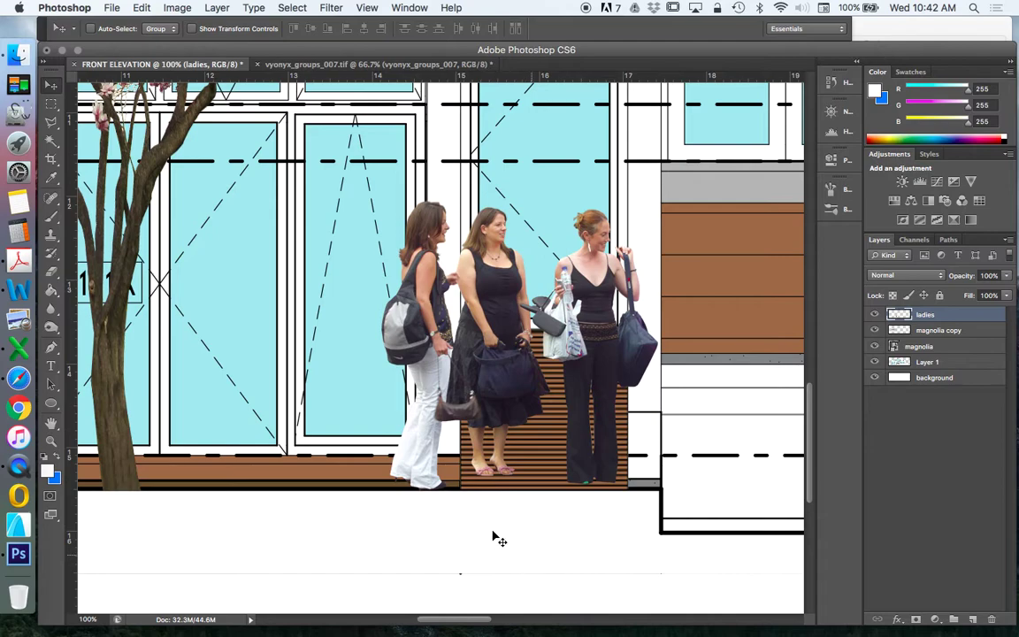
left_click_drag(537, 420, 481, 421)
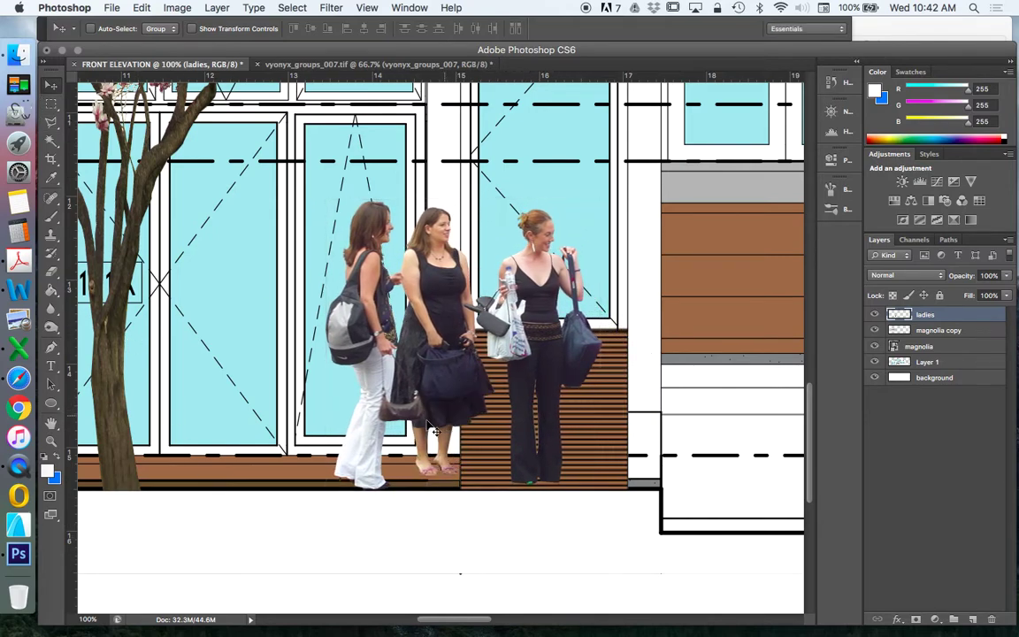
- Select the lower legs of the middle woman and the woman in black trousers, stretch them down to about 109.9% height, apply and deselect
left_click(51, 440)
left_click(425, 503)
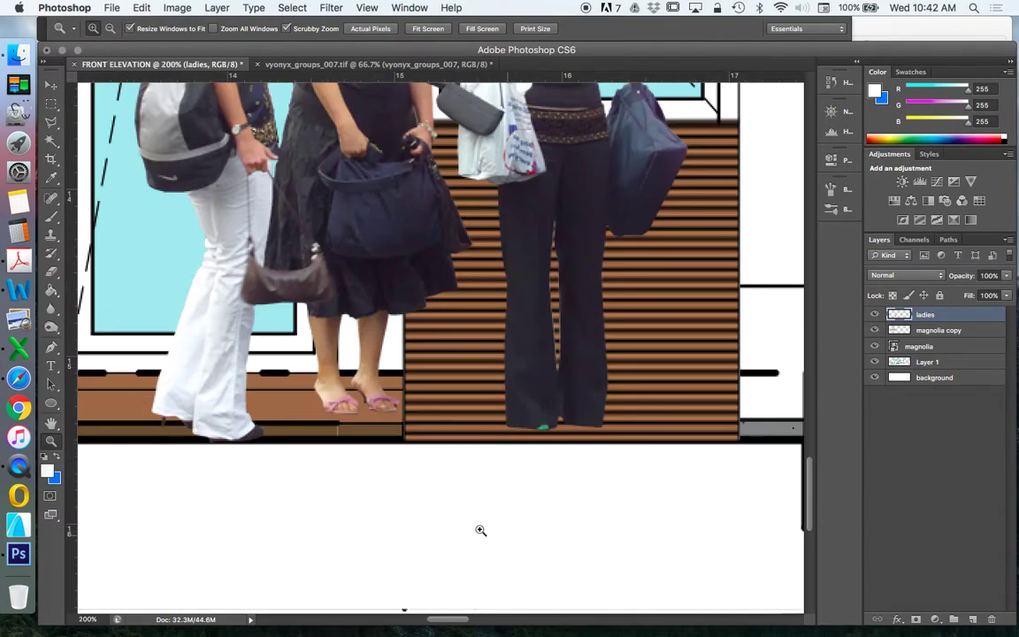
left_click(478, 530)
left_click(51, 104)
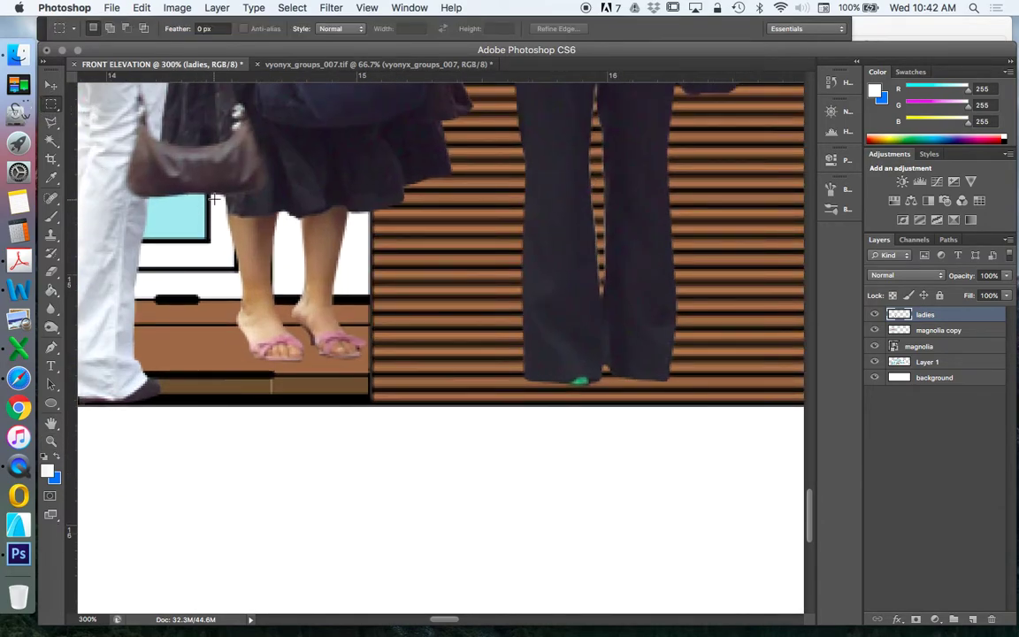
left_click_drag(205, 192, 717, 390)
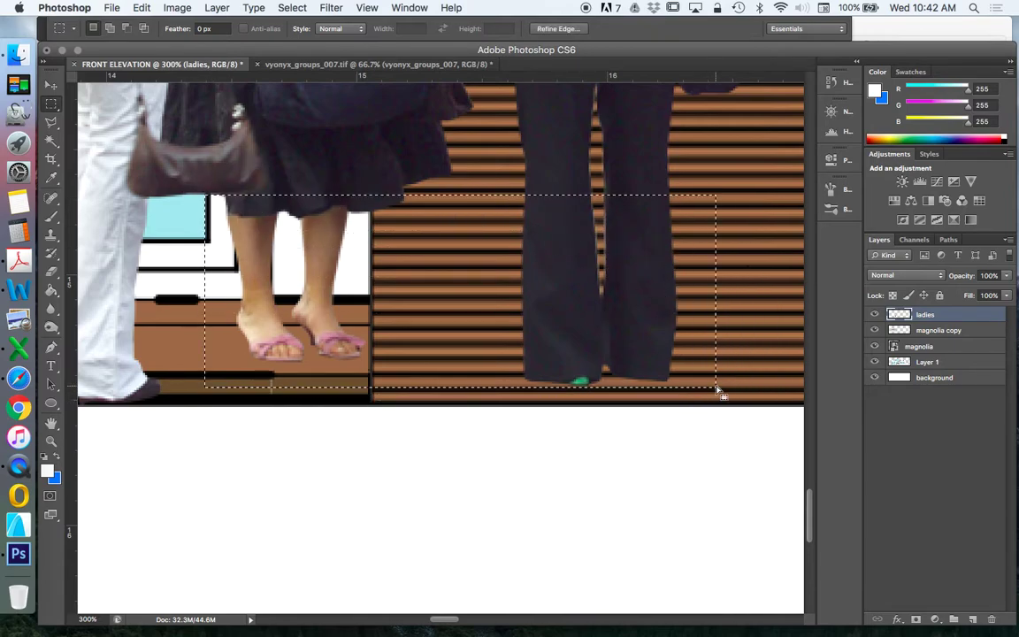
left_click(142, 8)
mouse_move(212, 320)
left_click(391, 349)
left_click_drag(461, 387, 462, 406)
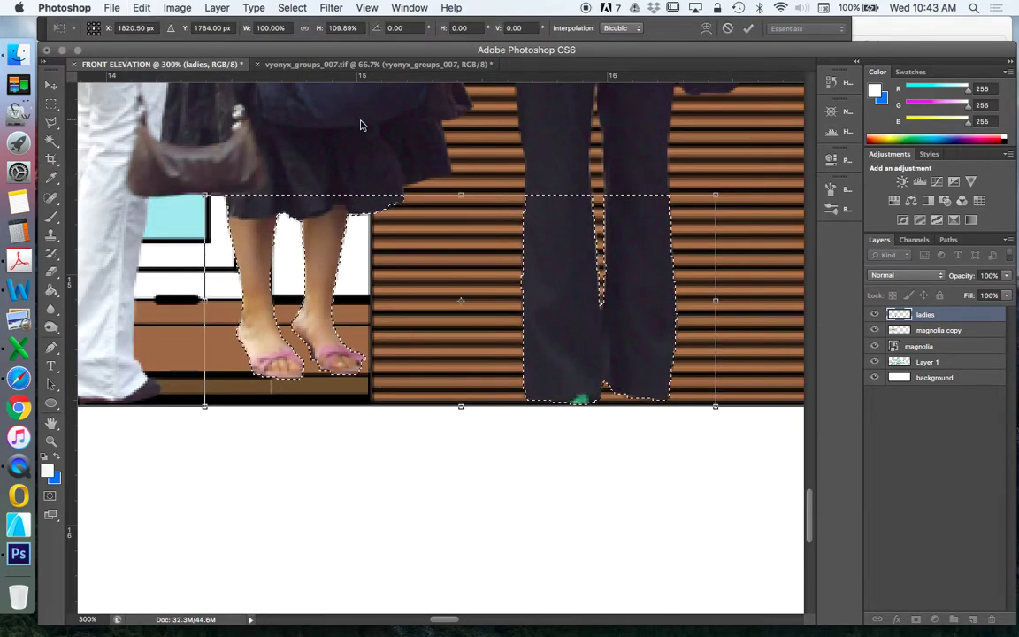
left_click(50, 84)
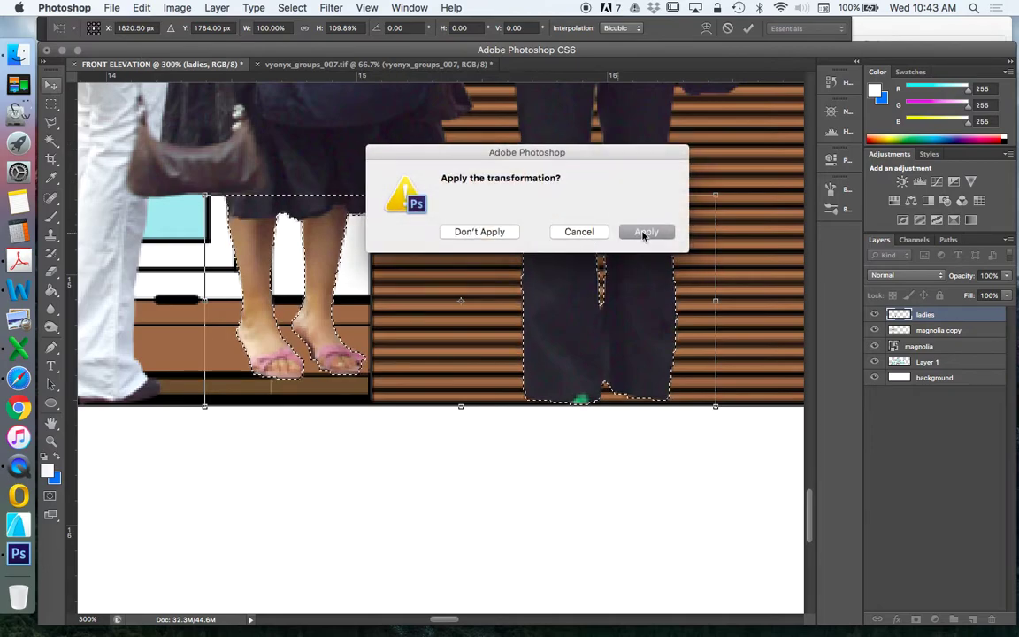
left_click(645, 231)
key("ctrl+d")
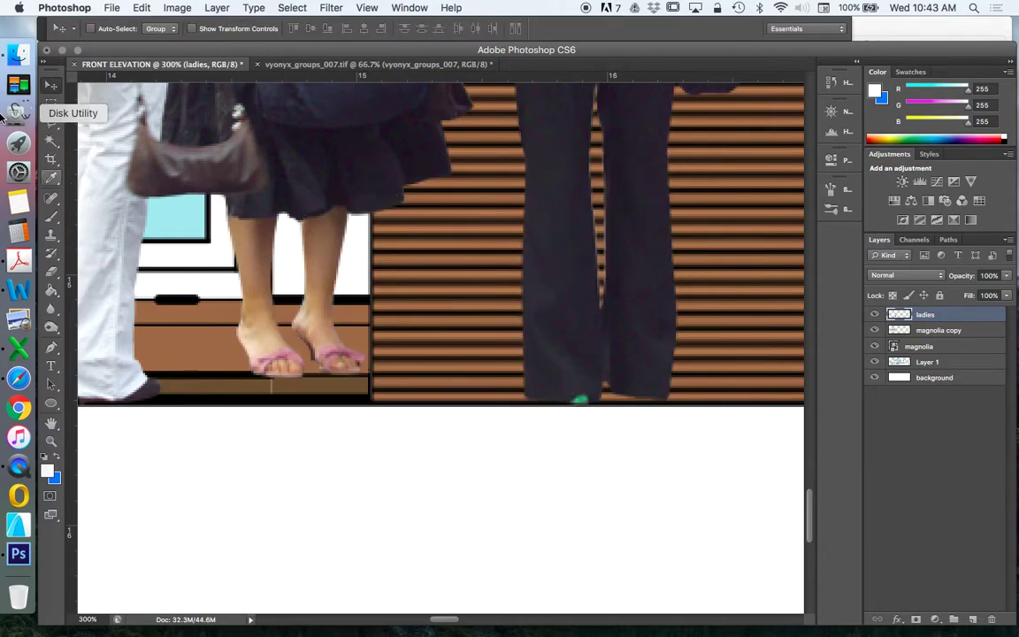
- Select the lower legs of the woman in pink sandals, stretch them down to the ground line at about 115.3% height, apply and deselect
left_click(52, 104)
left_click_drag(195, 198, 442, 378)
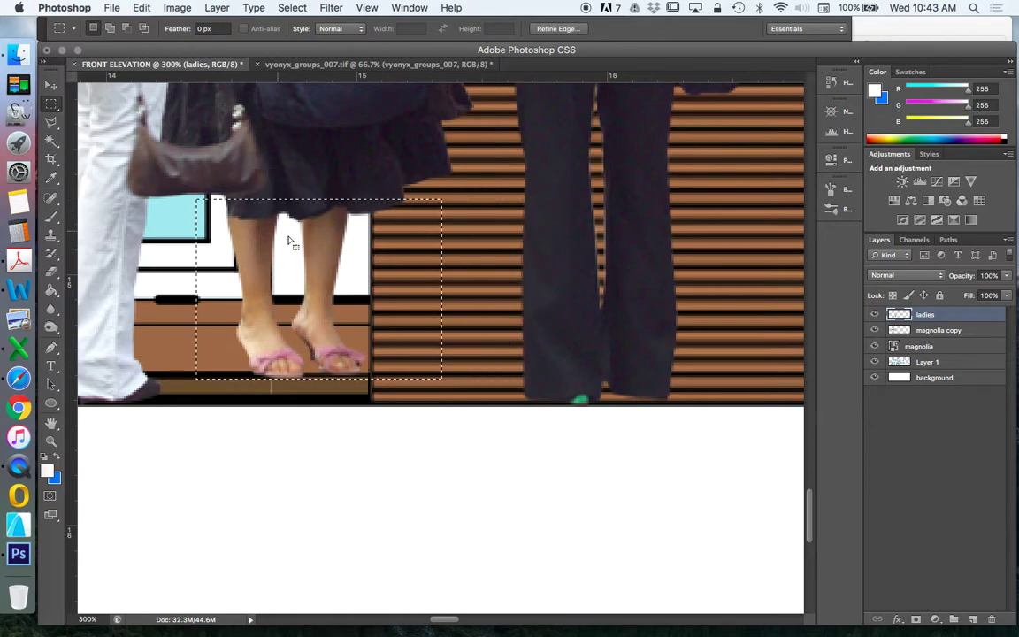
left_click(142, 8)
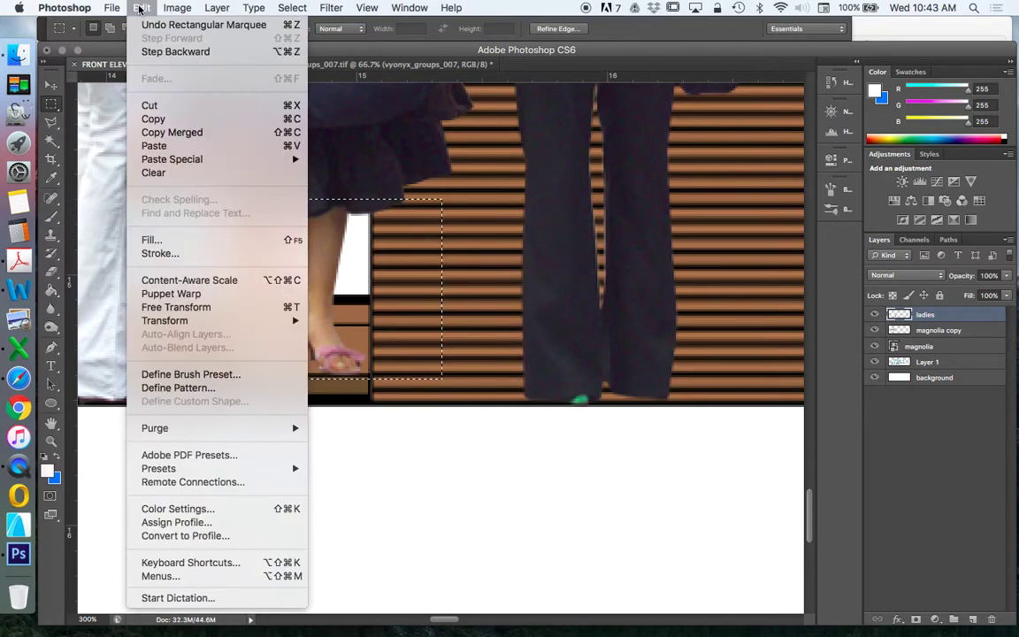
mouse_move(177, 321)
left_click(370, 344)
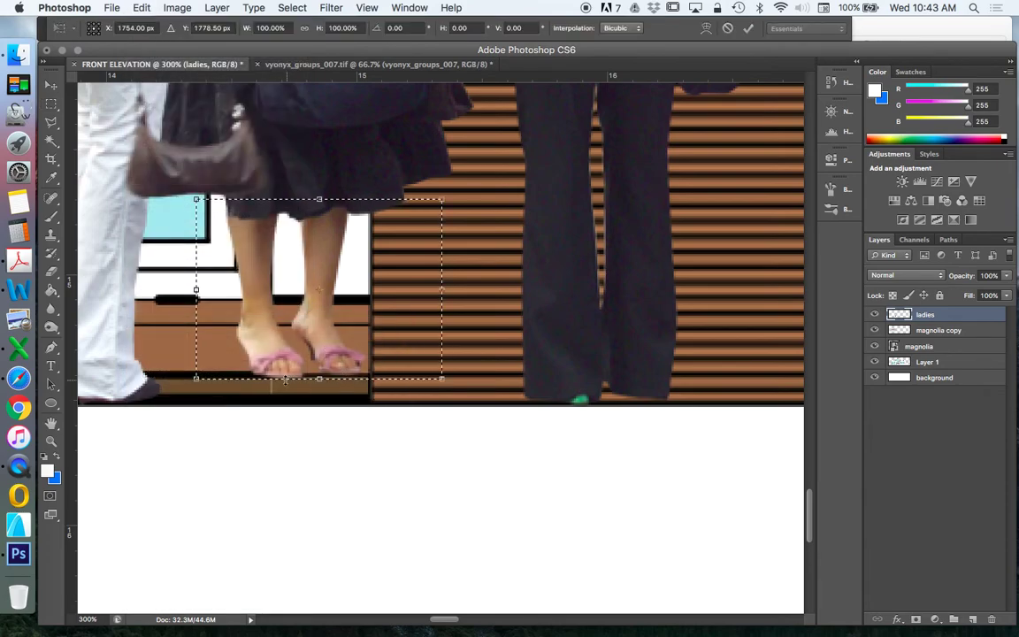
left_click_drag(324, 378, 320, 405)
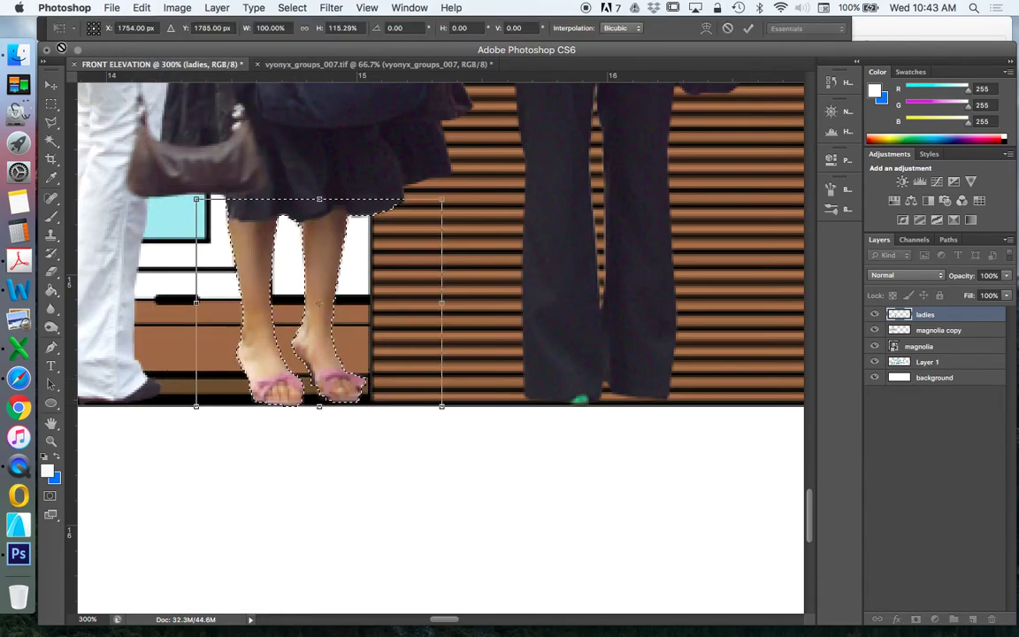
left_click(52, 84)
left_click(659, 234)
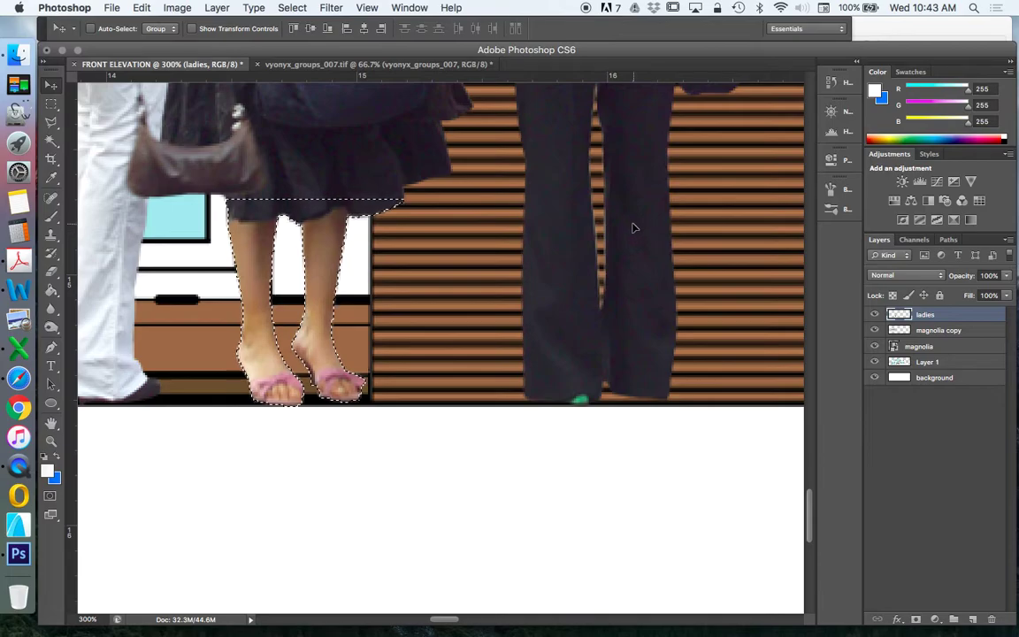
- Preview the dsc_0583 field photo from the backgrounds folder and place it in the front elevation drawing
left_click(48, 442)
left_click(109, 28)
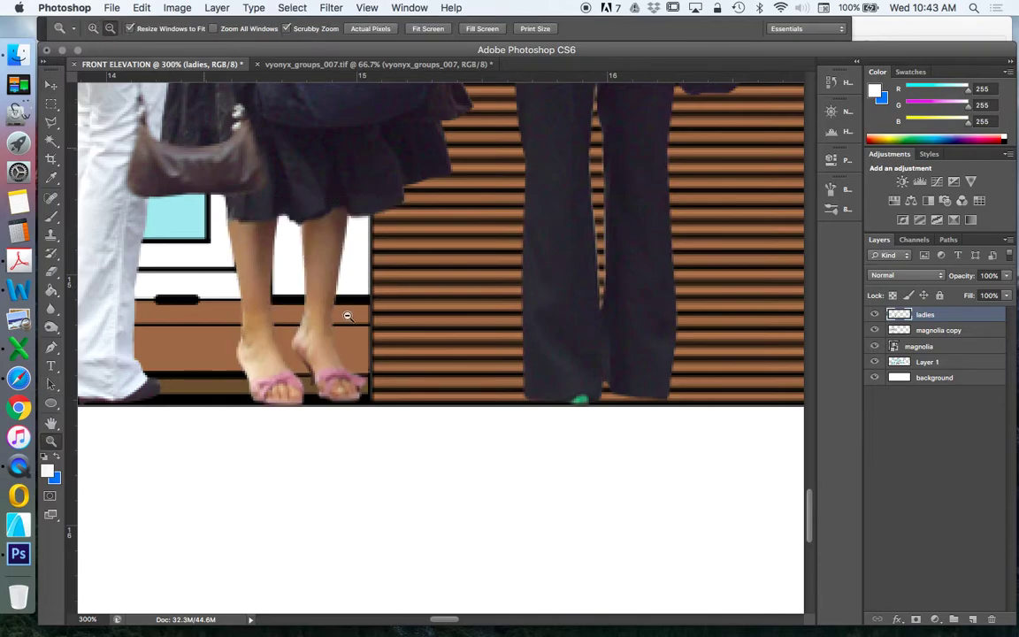
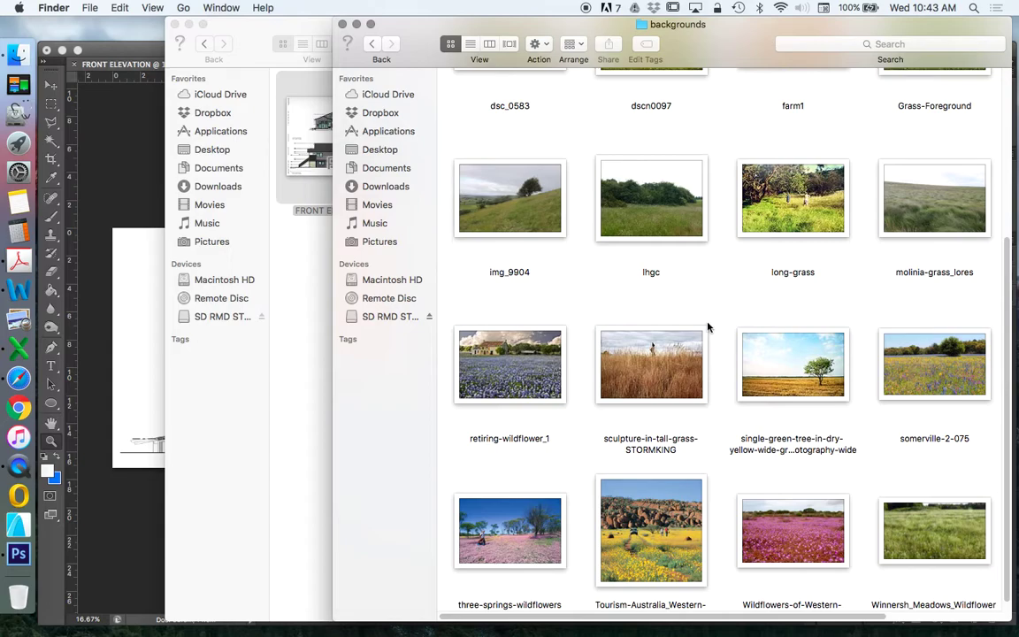
scroll(836, 466, "up", 5)
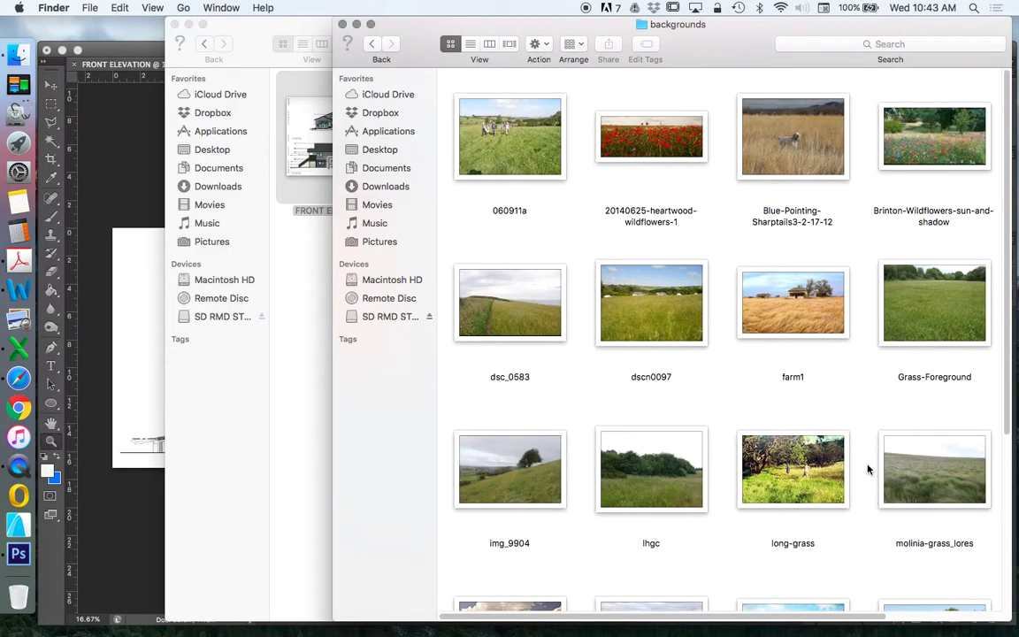
left_click(102, 293)
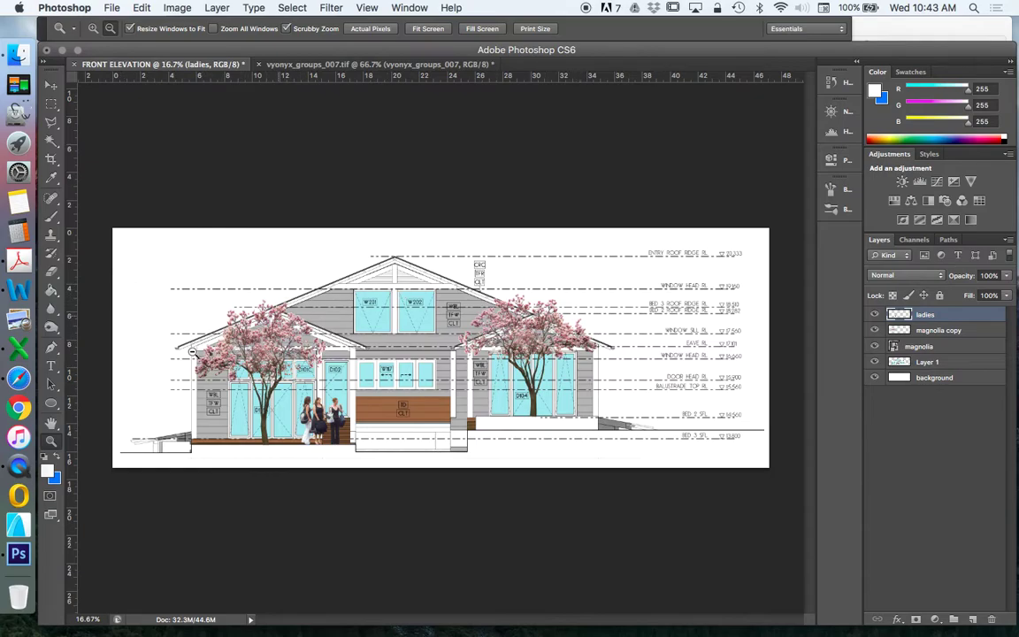
left_click(17, 55)
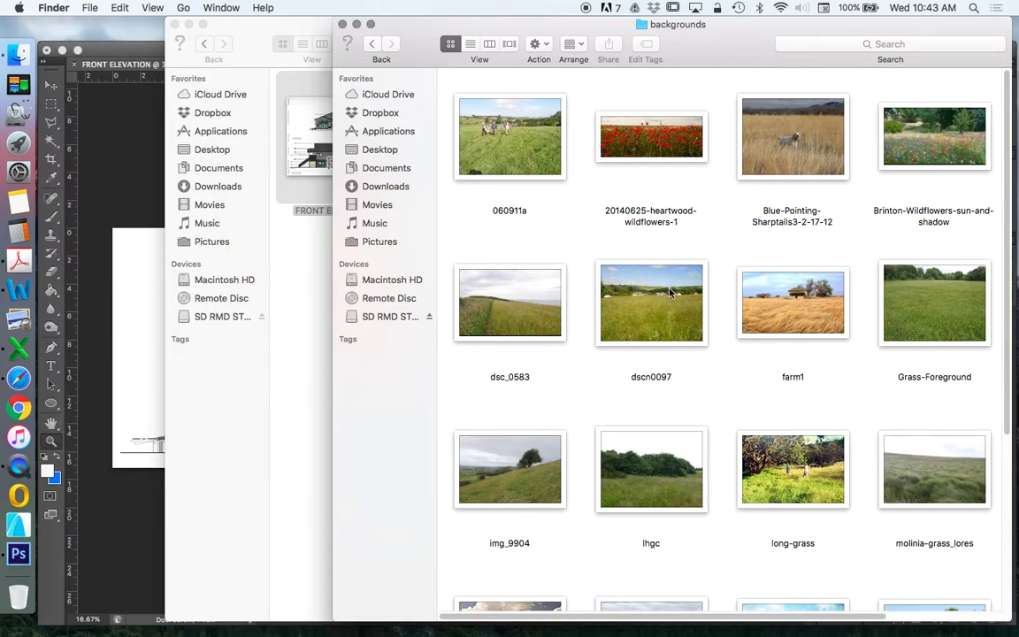
double_click(511, 324)
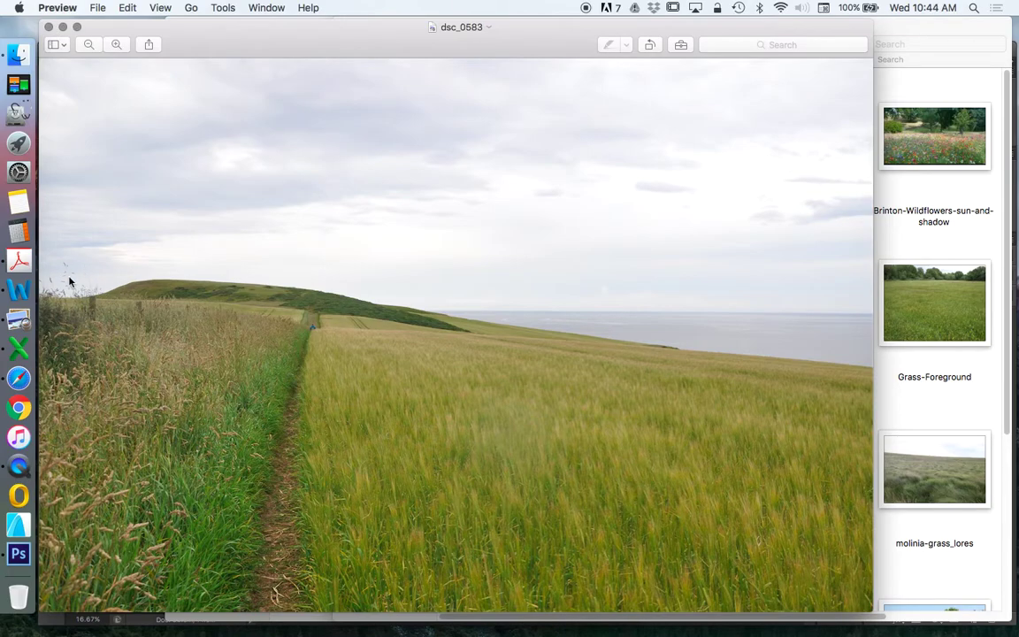
left_click(49, 26)
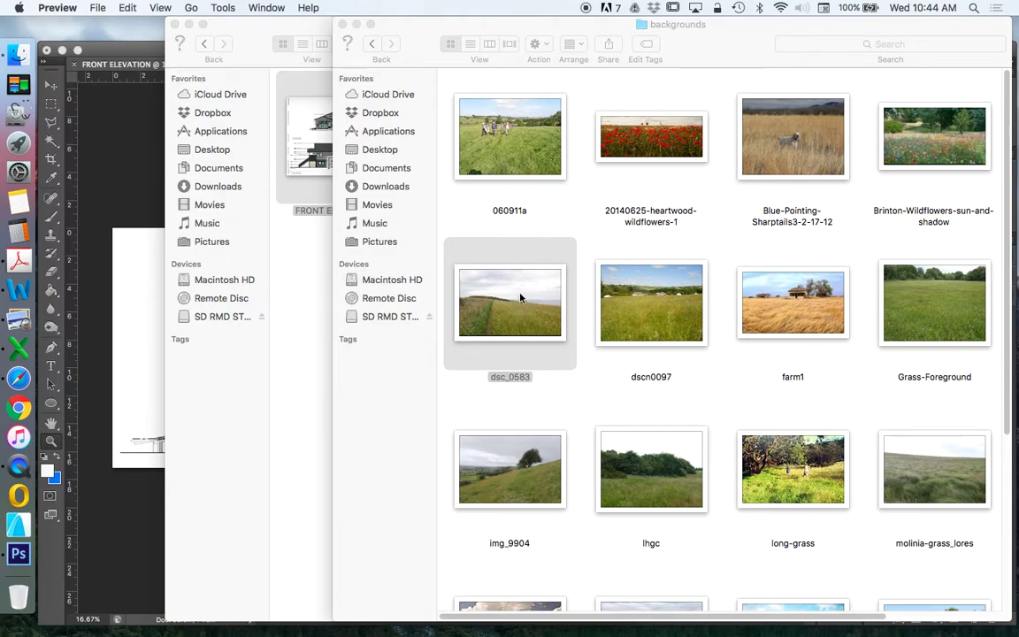
left_click_drag(524, 313, 145, 330)
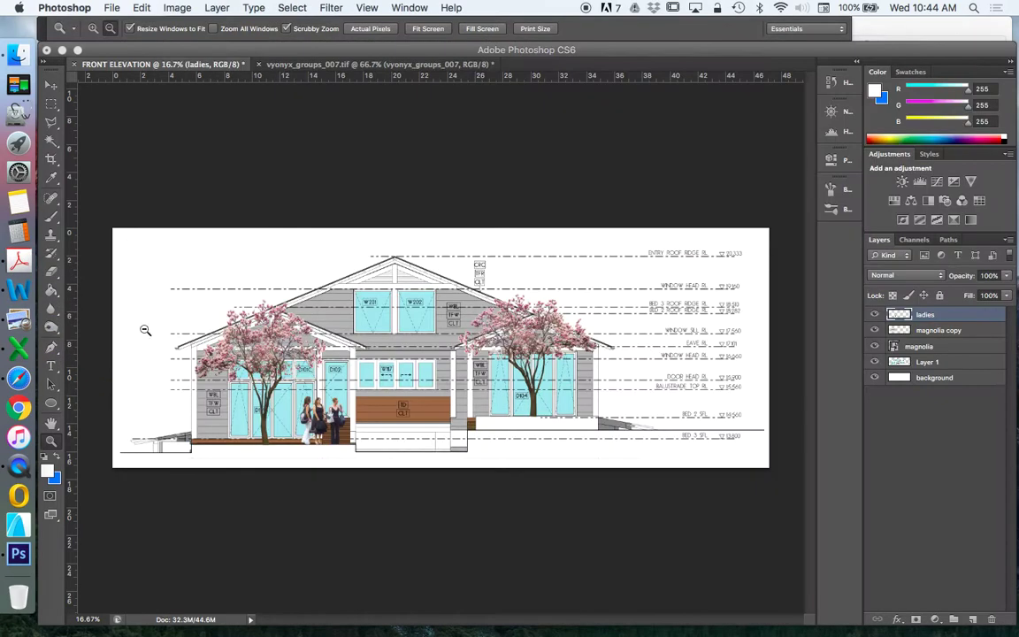
left_click(50, 85)
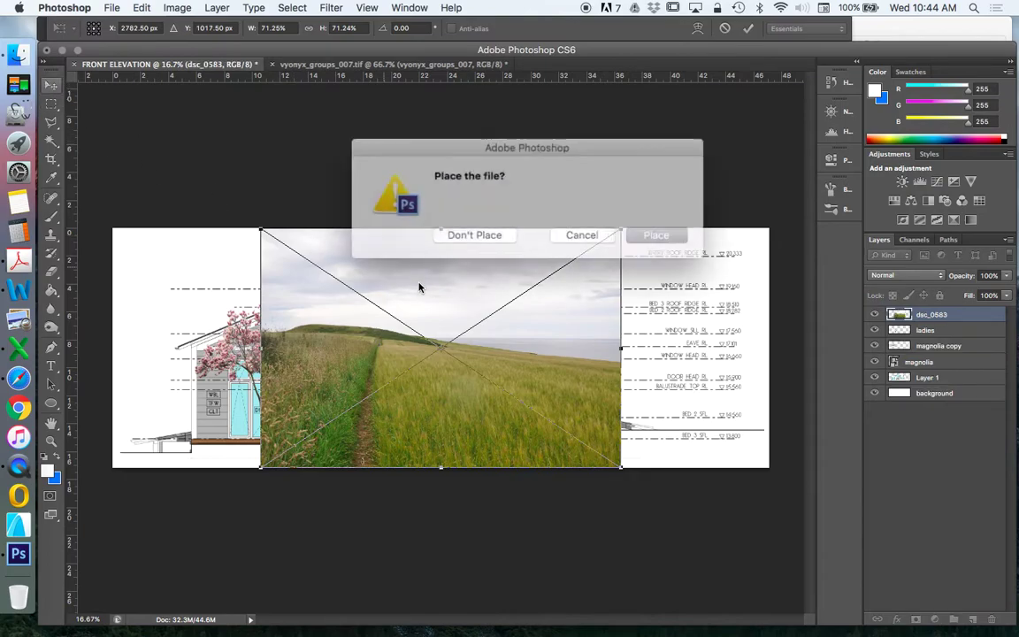
left_click(645, 233)
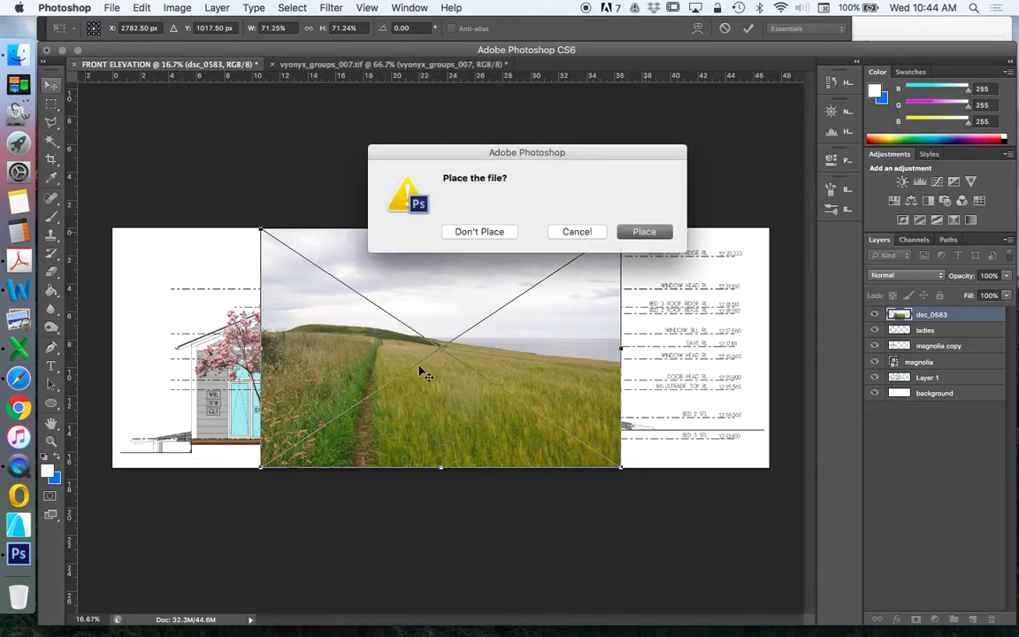
- Stretch the field photo across the full canvas width, to about 129.8%, apply it, and move its layer directly below Layer 1
left_click_drag(438, 369, 284, 358)
left_click(141, 7)
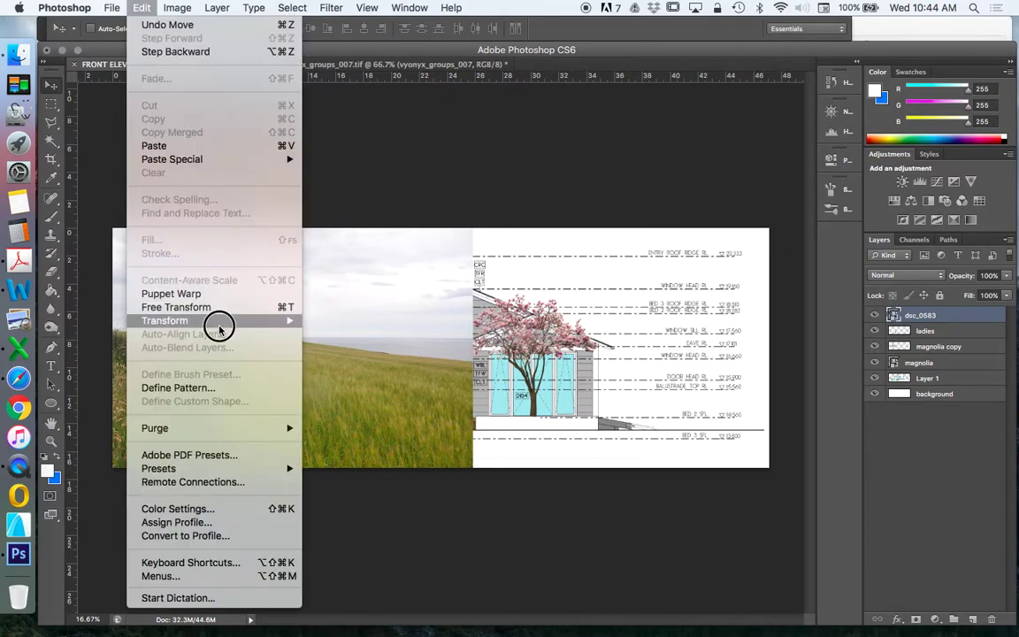
mouse_move(219, 321)
left_click(365, 341)
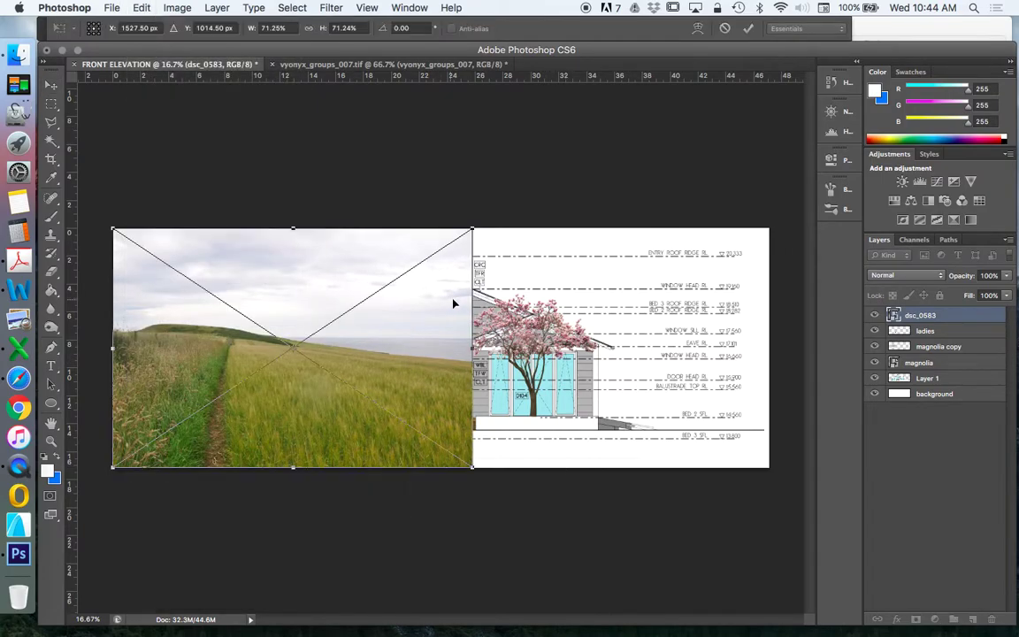
left_click_drag(470, 347, 766, 357)
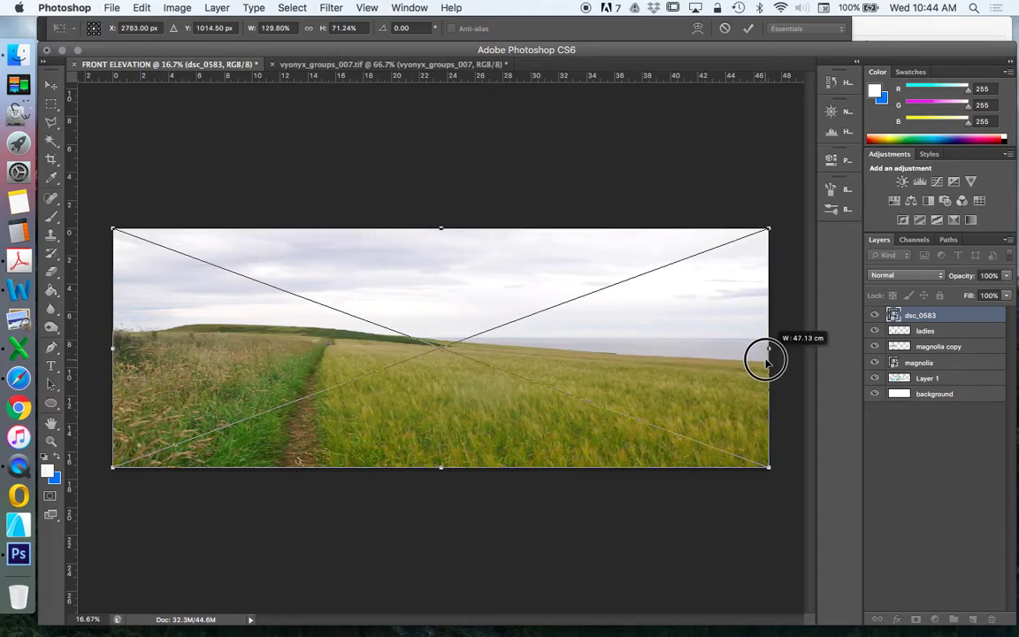
left_click(51, 84)
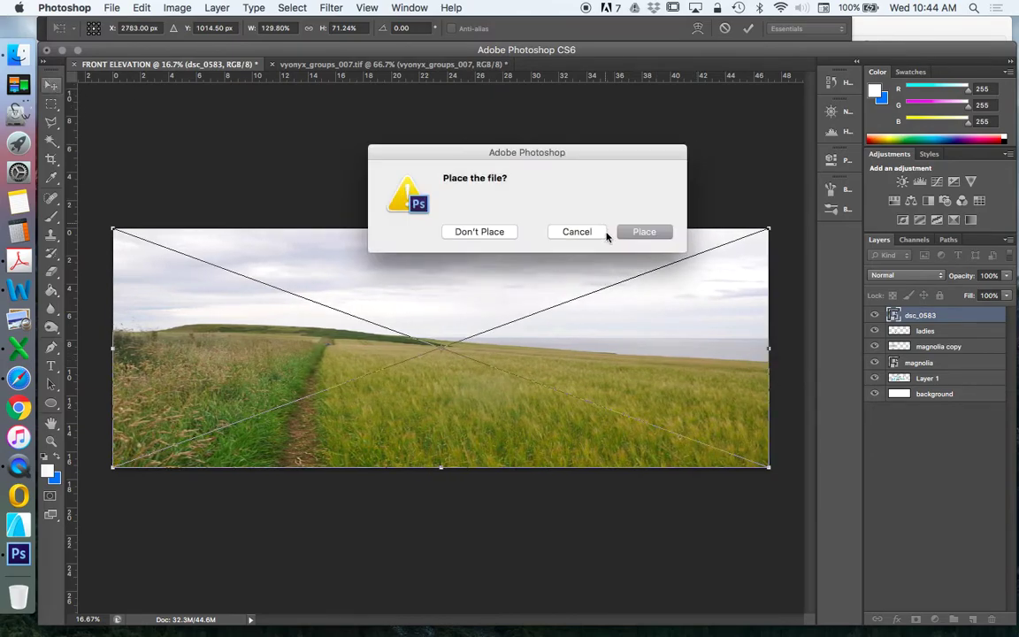
left_click(644, 231)
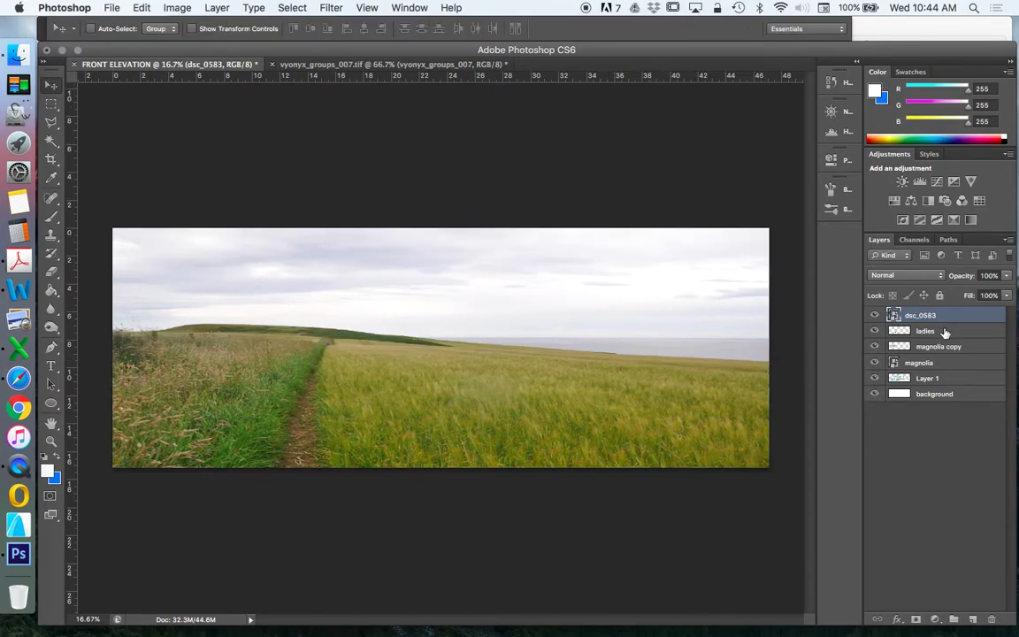
mouse_move(916, 319)
left_mouse_down()
mouse_move(932, 337)
mouse_move(921, 386)
mouse_move(944, 396)
left_mouse_up()
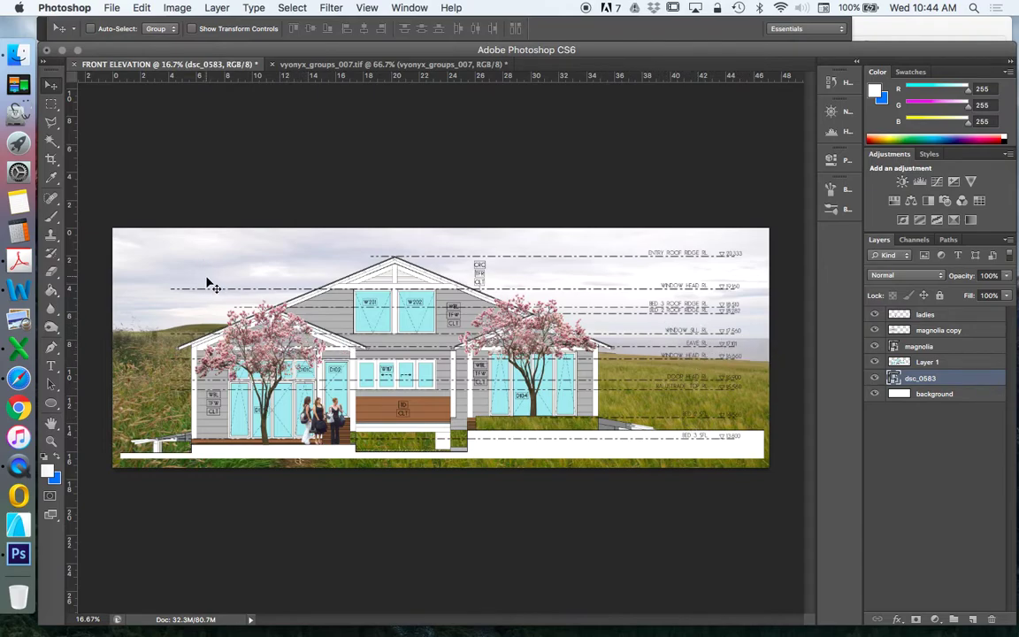
- Enlarge the field photo to about 117.9% height, extending it above and below the canvas, widen it past the left canvas edge, and apply
mouse_move(209, 279)
left_mouse_down()
mouse_move(209, 295)
mouse_move(211, 274)
left_mouse_up()
left_click(141, 7)
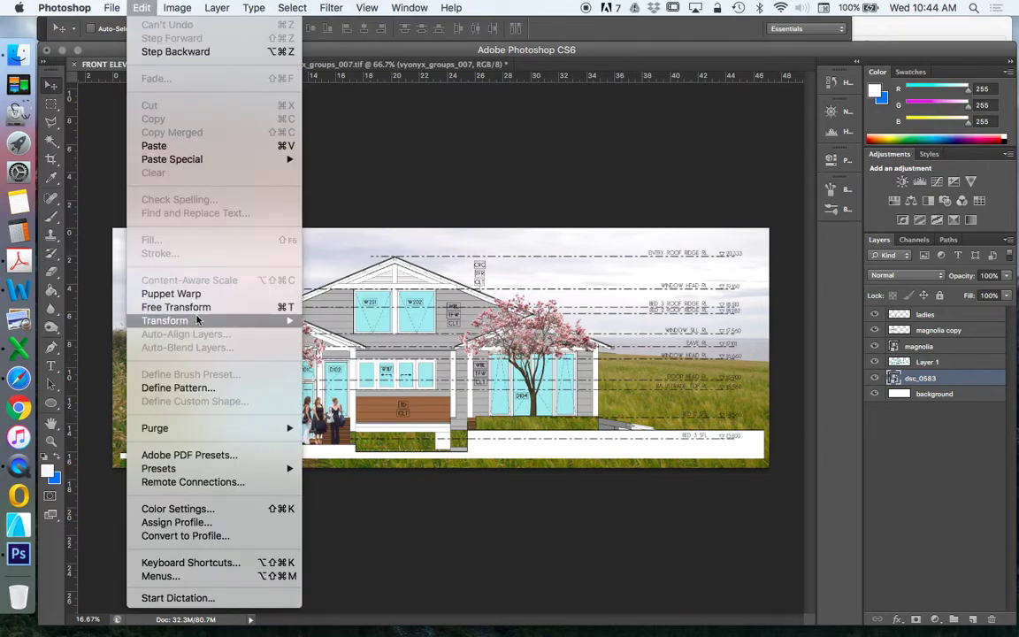
mouse_move(177, 320)
left_click(362, 400)
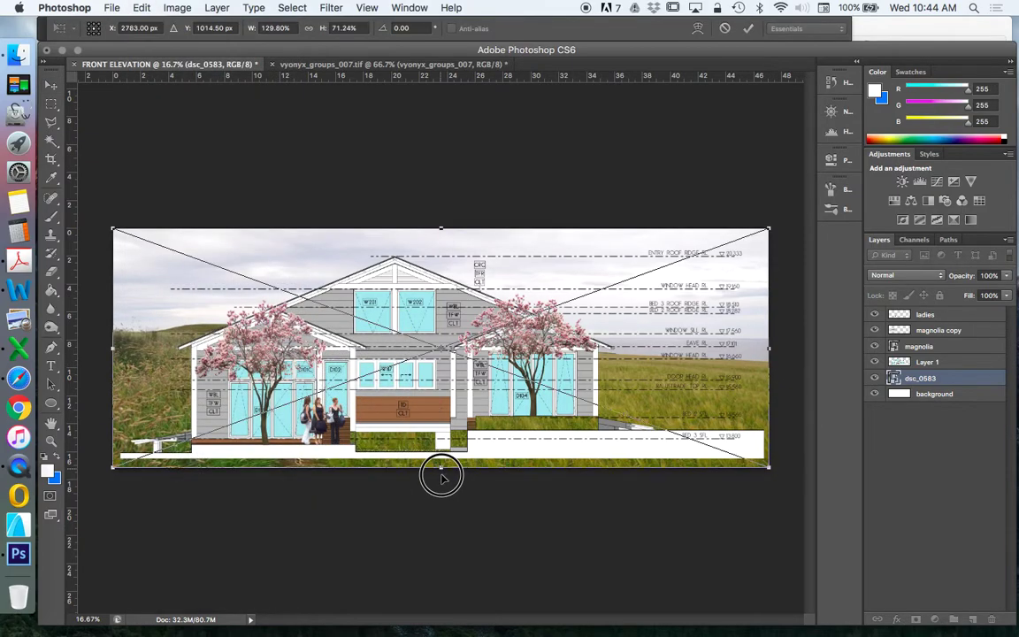
left_click_drag(441, 469, 441, 579)
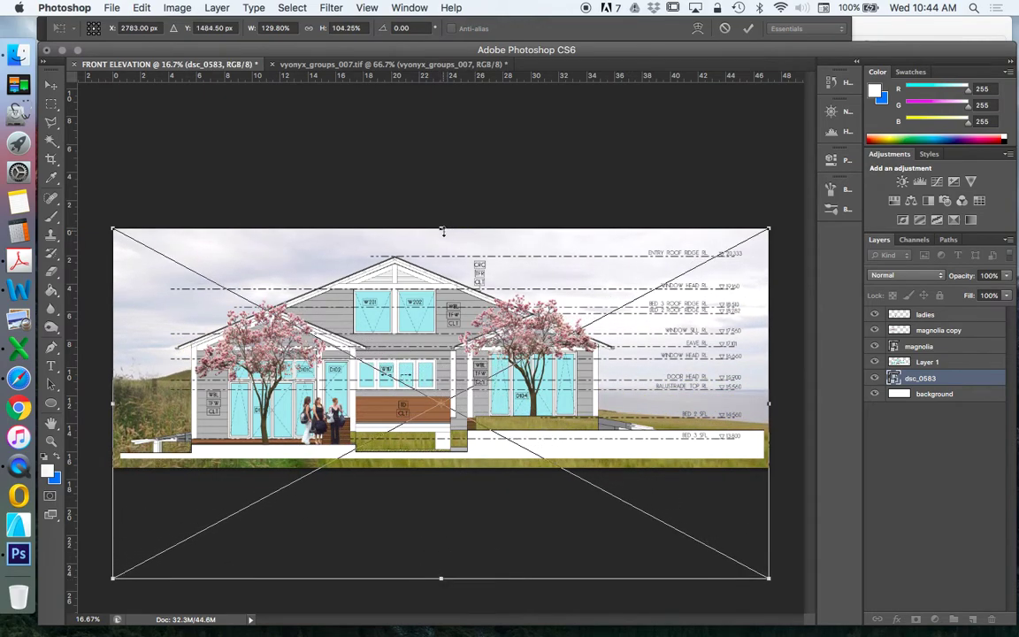
left_click_drag(443, 231, 442, 184)
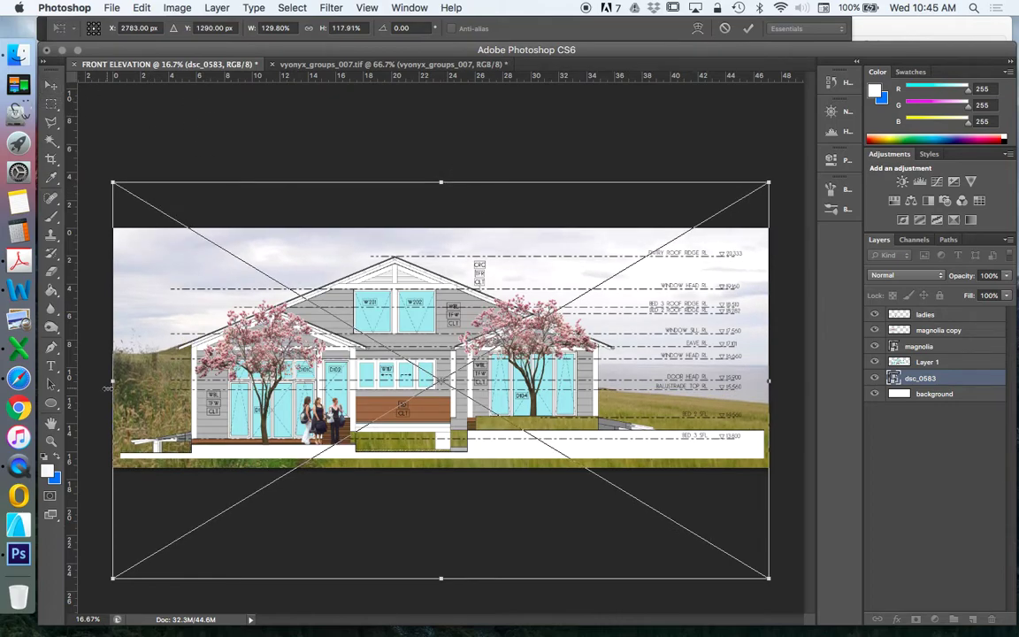
left_click_drag(113, 381, 40, 364)
left_click(50, 84)
left_click(644, 230)
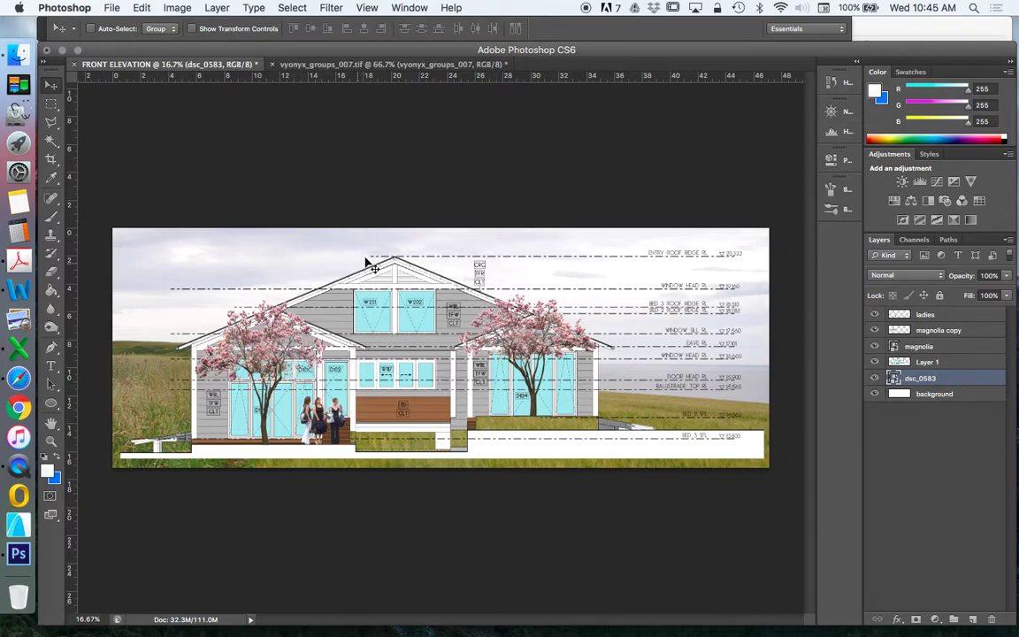
- Look through the backgrounds folder for another landscape image and preview HILL.jpg from the BILLBOARDS folder
left_click(18, 54)
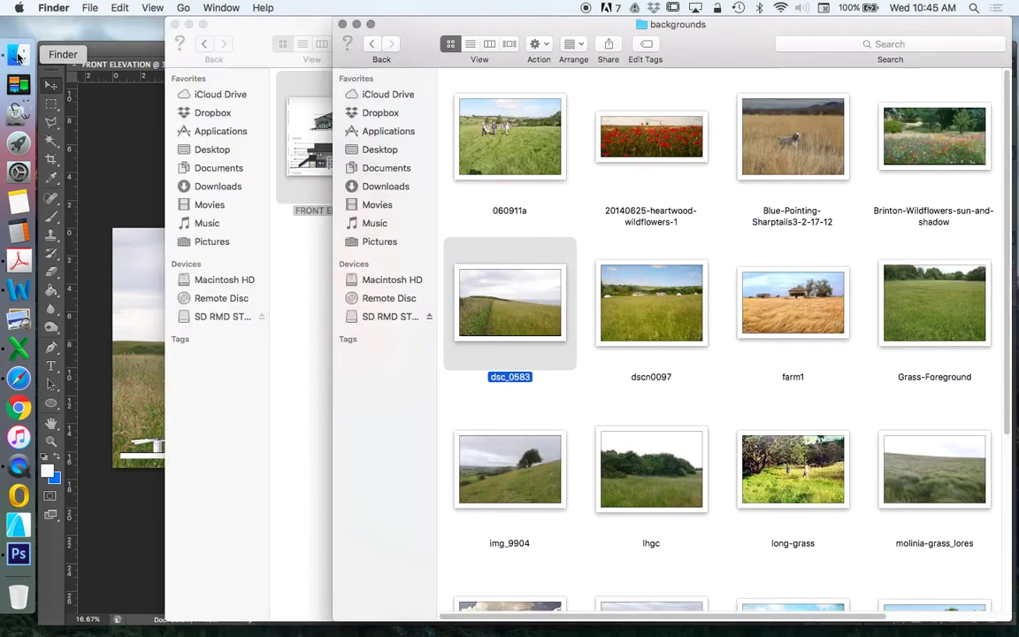
scroll(805, 433, "down", 5)
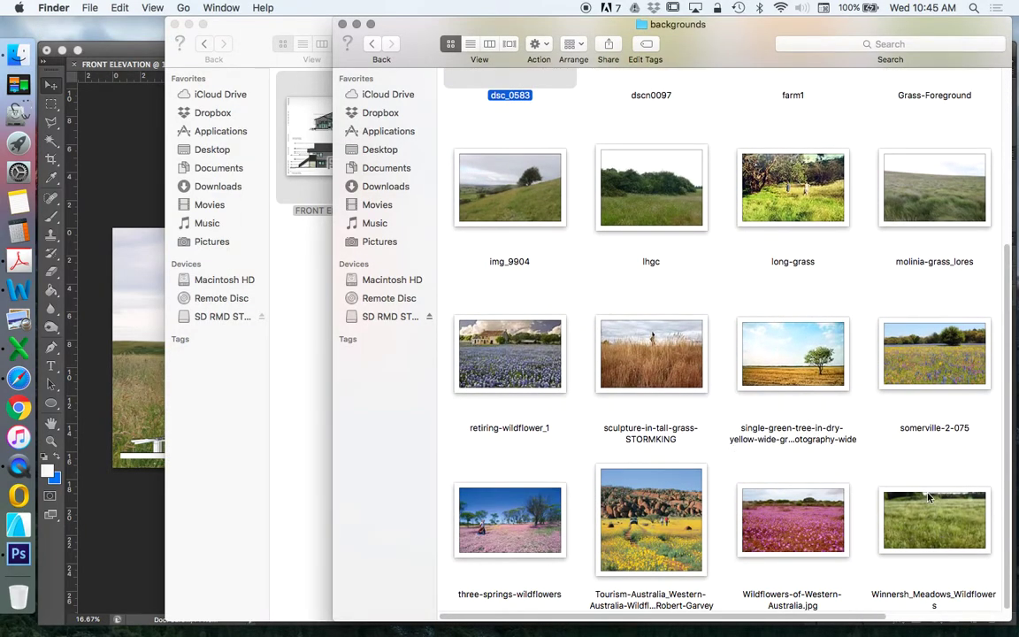
scroll(743, 437, "up", 5)
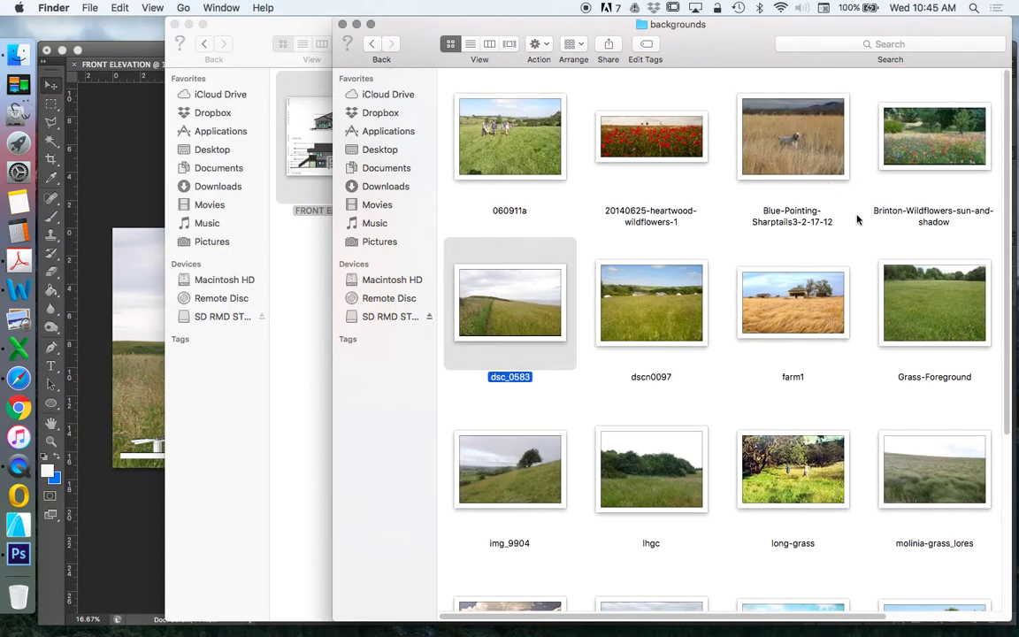
left_click_drag(746, 39, 723, 41)
scroll(835, 359, "down", 5)
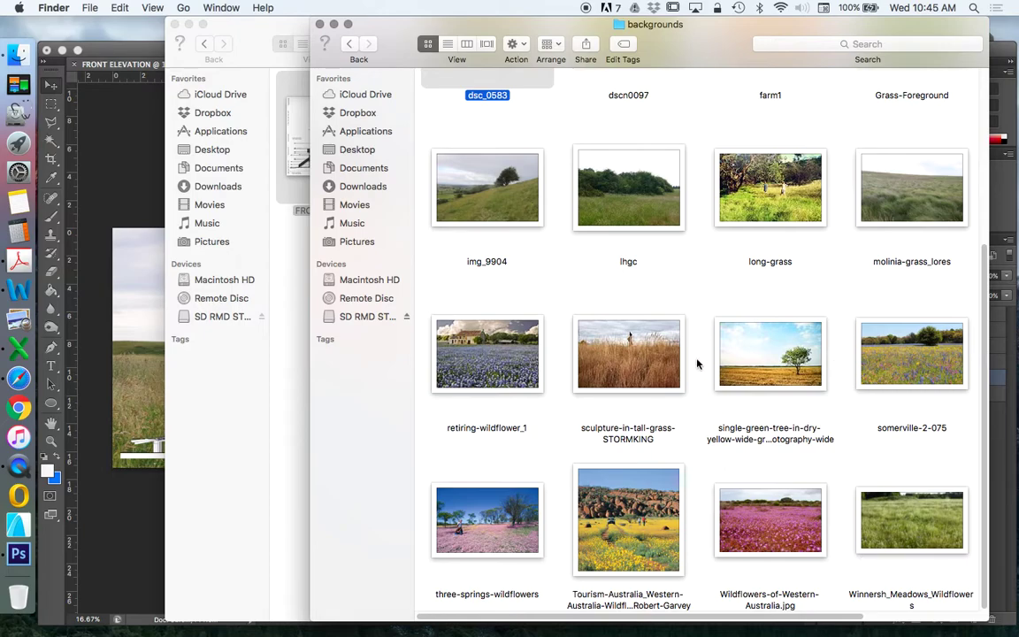
scroll(750, 267, "up", 4)
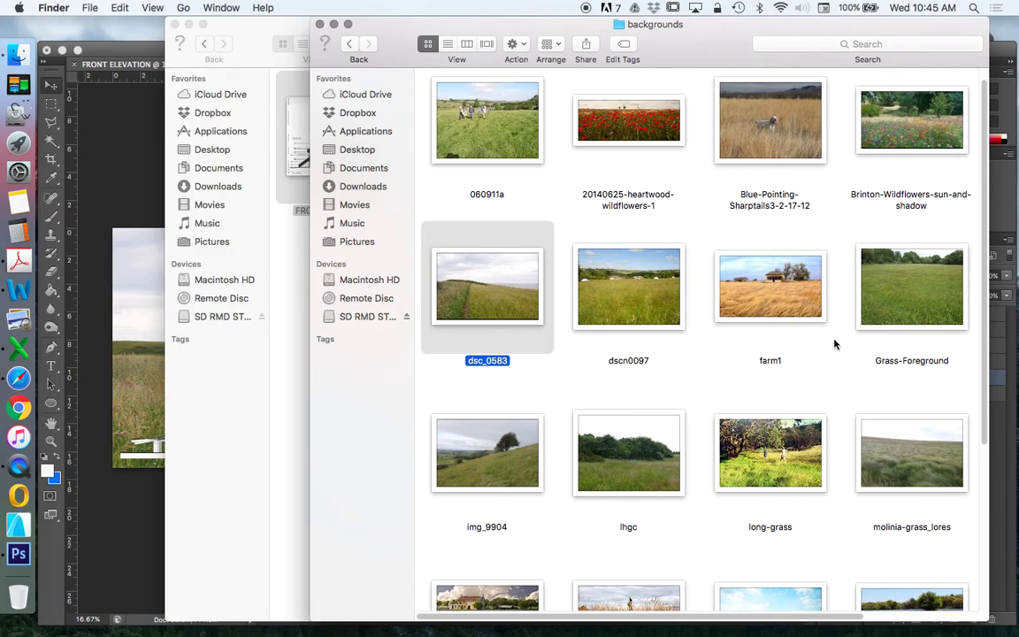
scroll(834, 340, "up", 1)
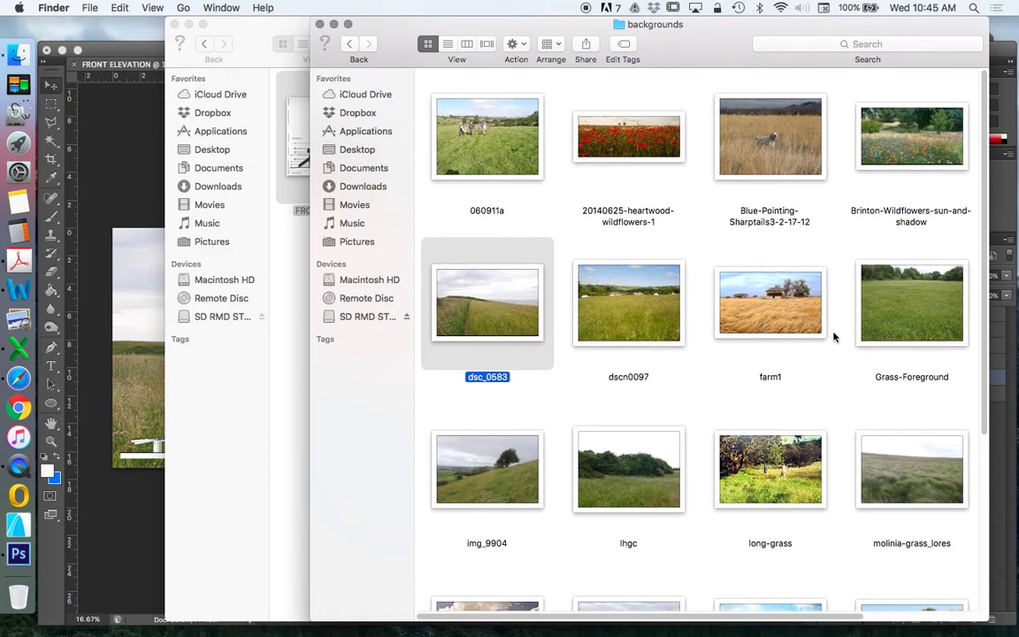
left_click(350, 43)
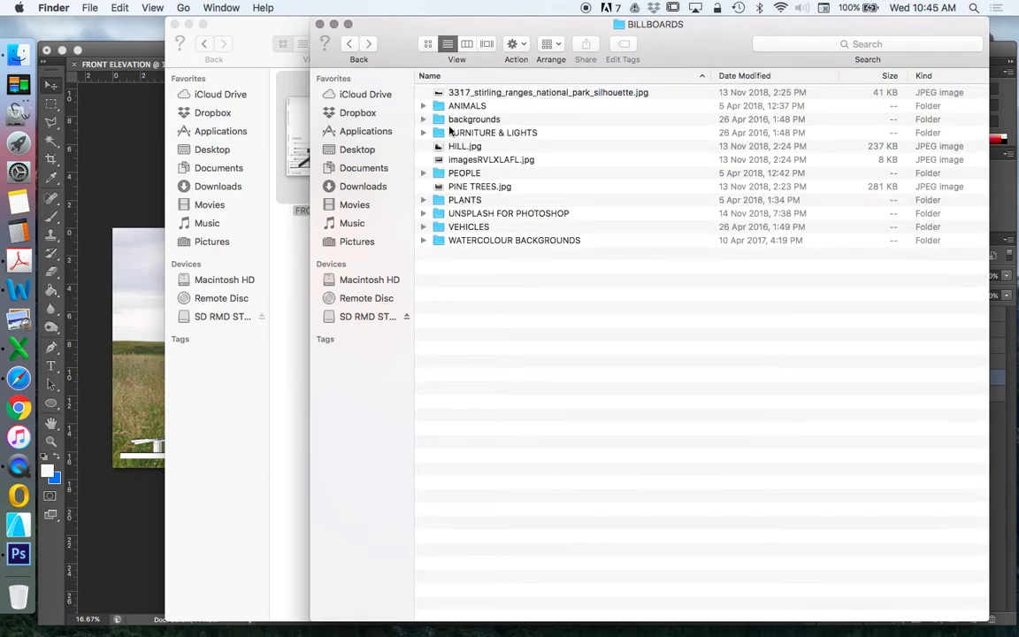
double_click(460, 147)
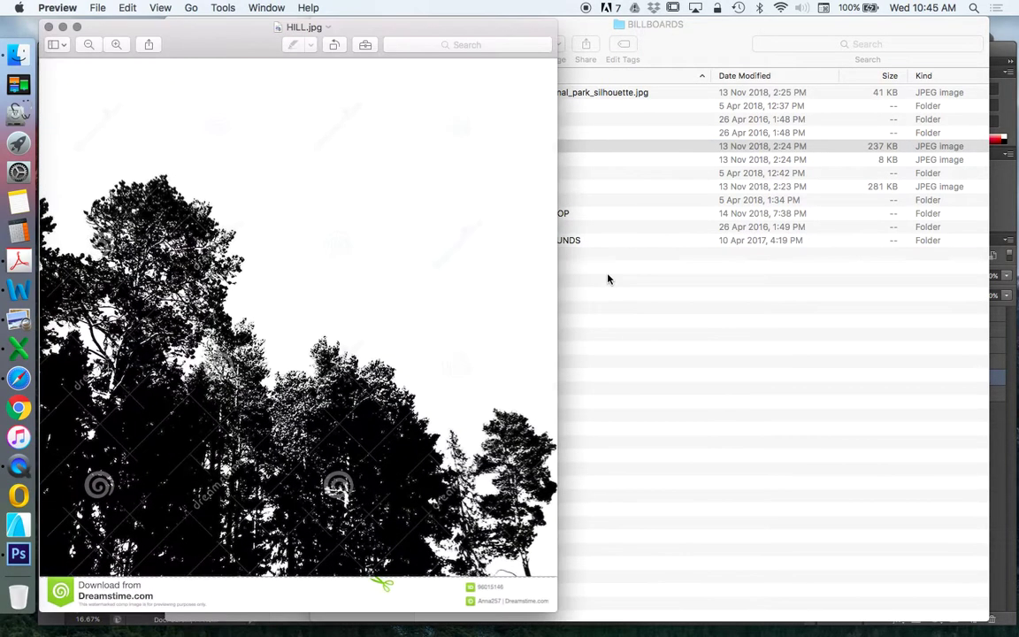
left_click(49, 27)
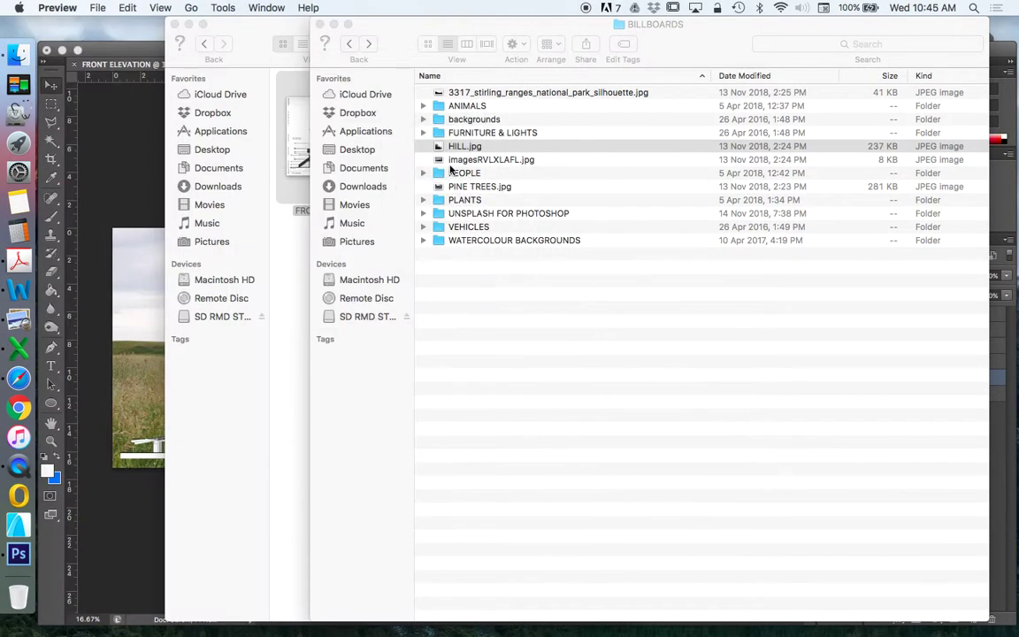
- Place the 060911a photo from the backgrounds folder, align it with the canvas's top-left corner, scale it proportionally to about 90.74%, and apply
double_click(463, 121)
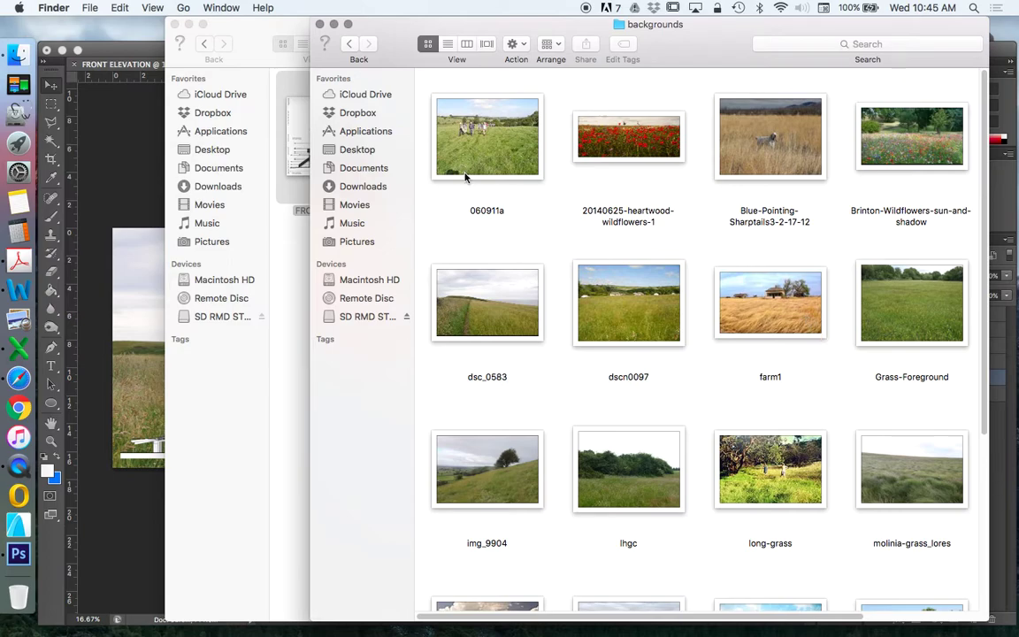
left_click_drag(491, 140, 112, 298)
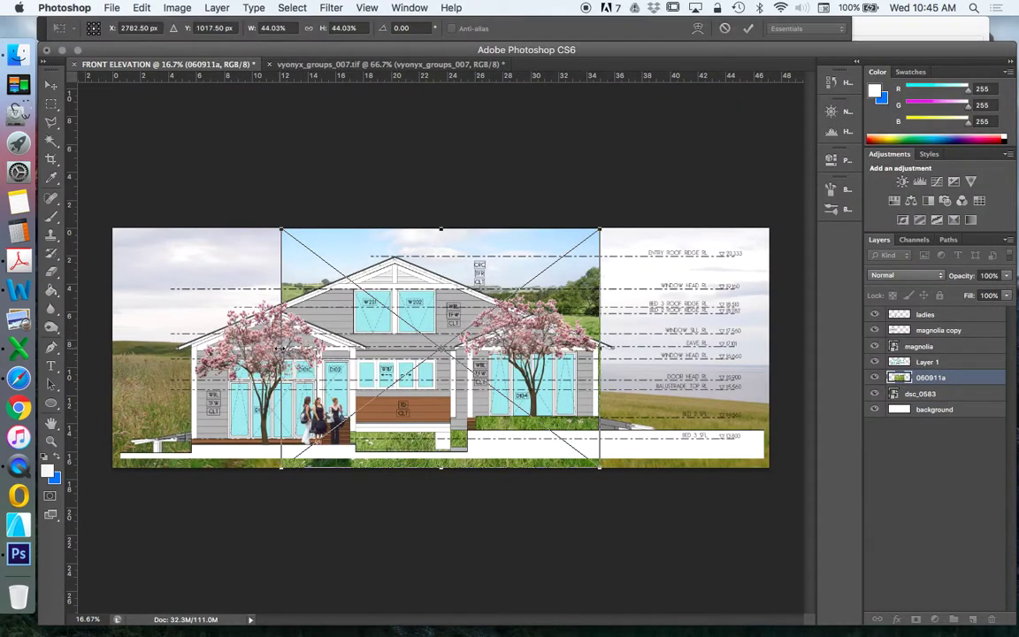
left_click_drag(291, 282, 123, 284)
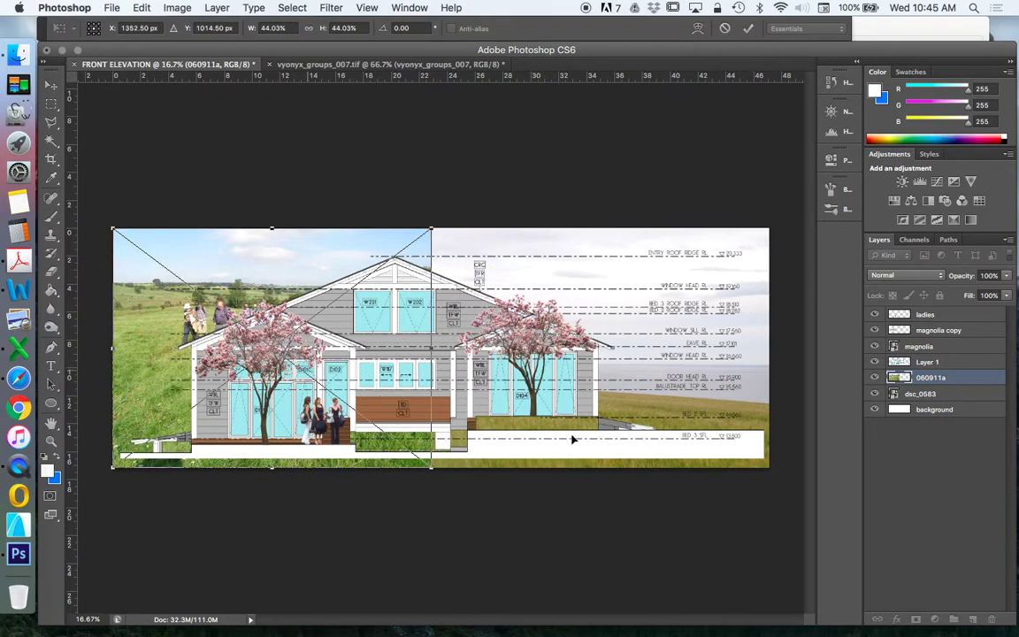
left_click_drag(433, 469, 880, 580)
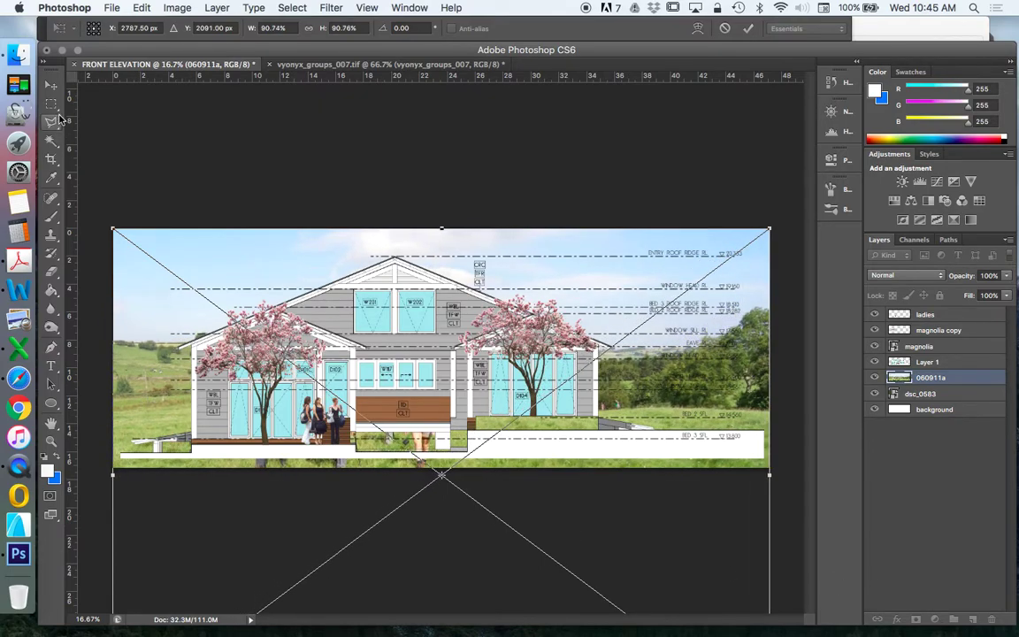
left_click(52, 85)
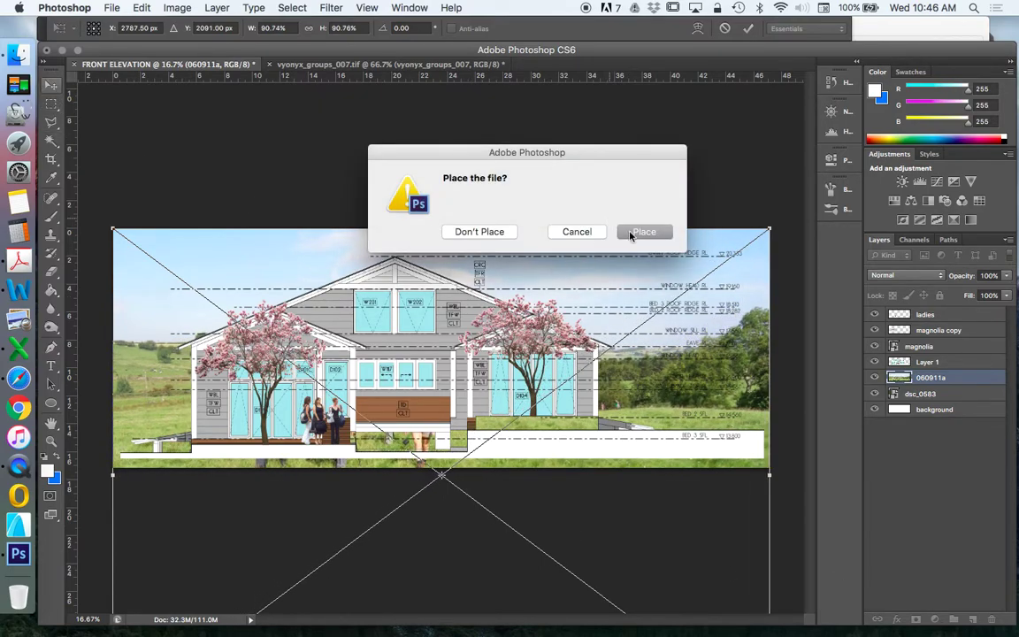
left_click(646, 232)
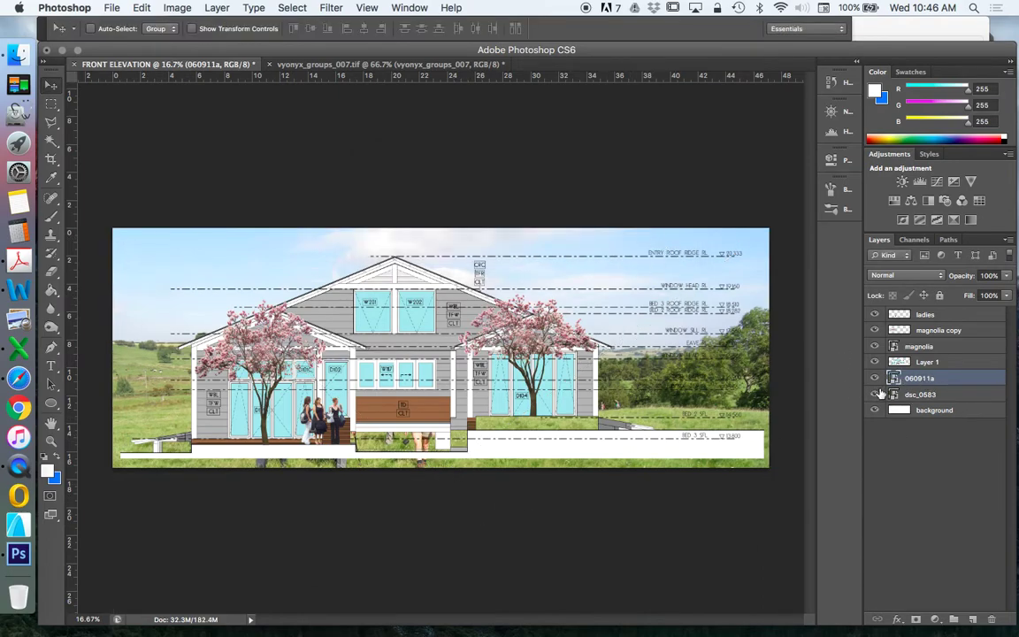
- Rasterize the 060911a layer and select a rectangular area across the lower part of the house down to the canvas edge
left_click_drag(893, 378, 920, 391)
left_click(51, 104)
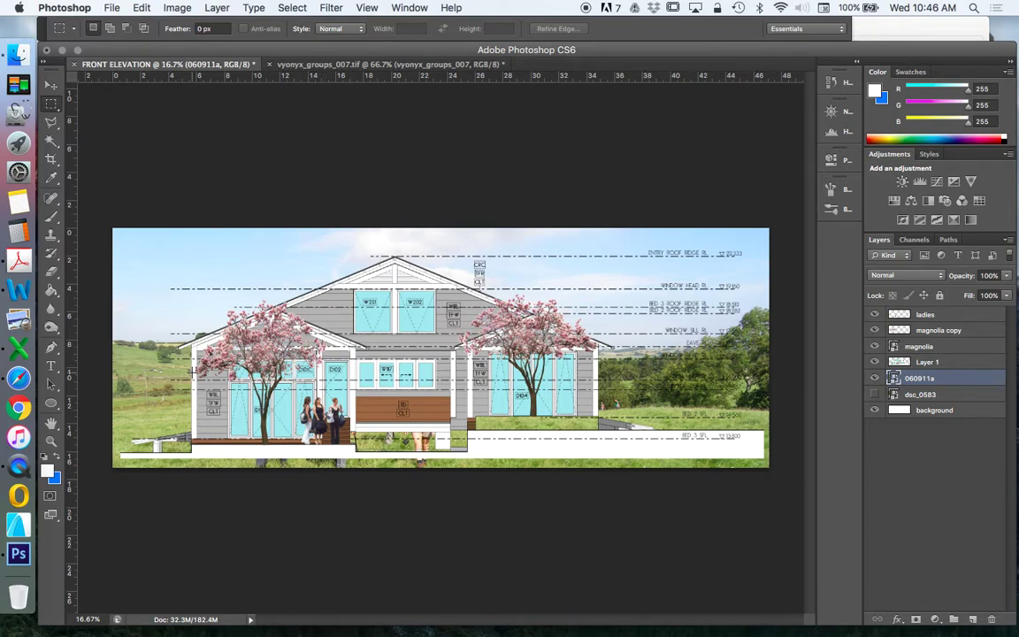
right_click(928, 378)
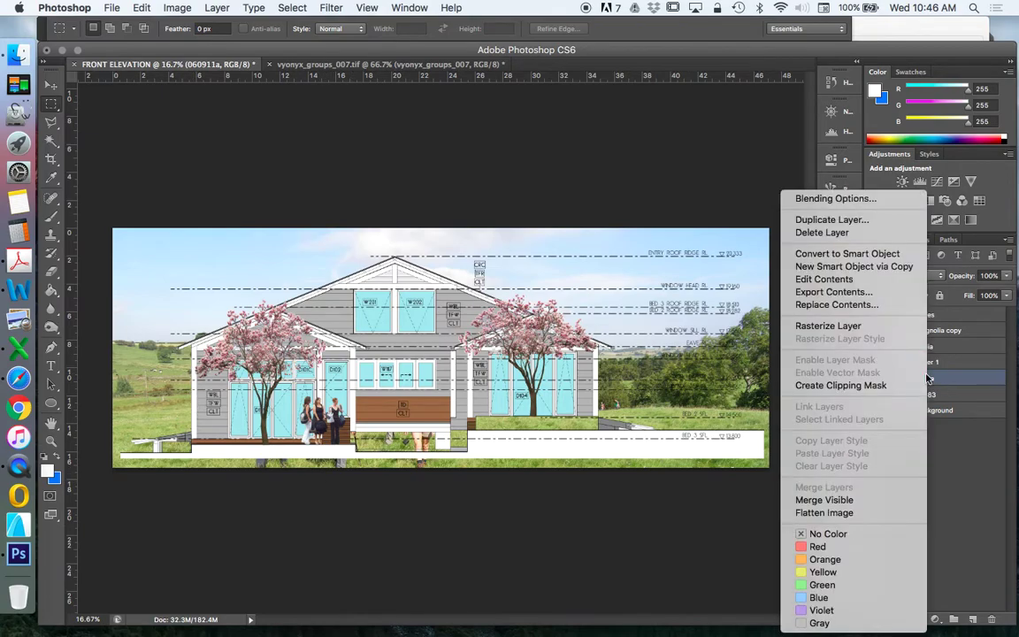
left_click(845, 326)
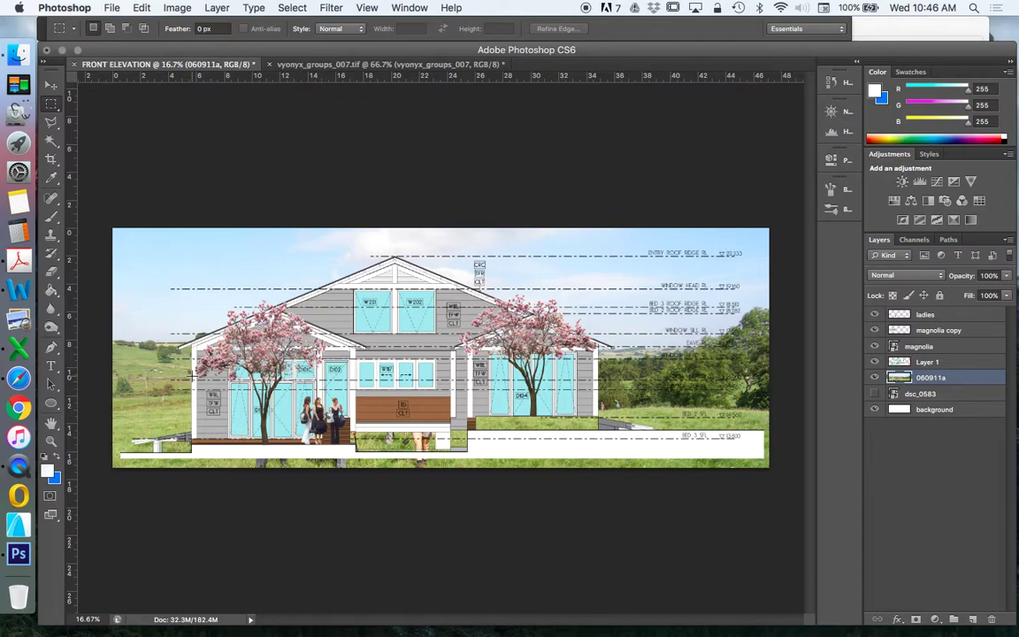
left_click_drag(190, 444, 598, 535)
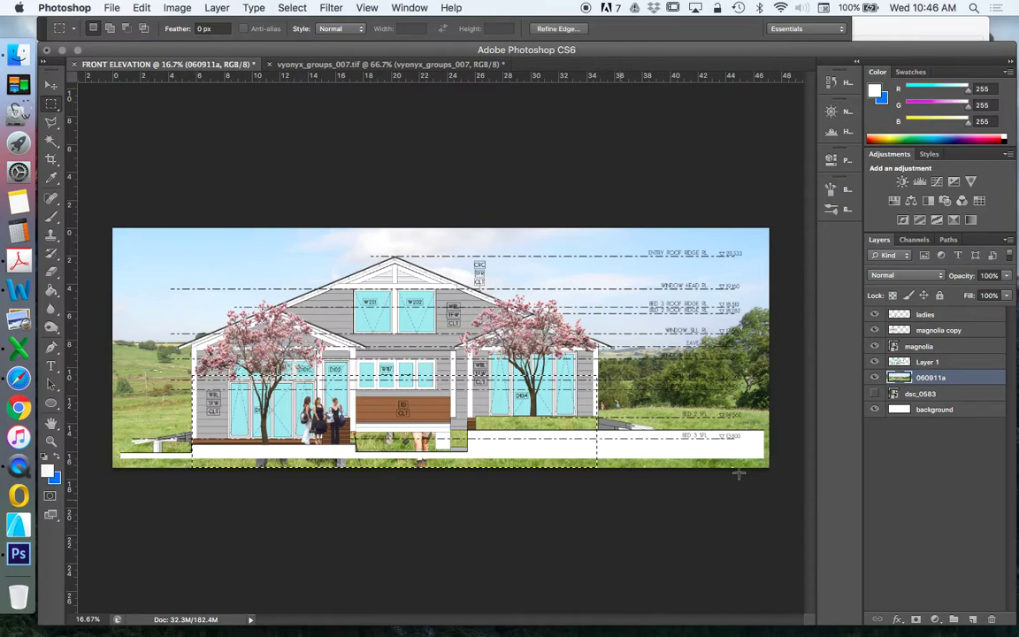
- Move the white background layer directly above 060911a and select a rectangle across the full canvas width from the sky to ground level
left_click(911, 410)
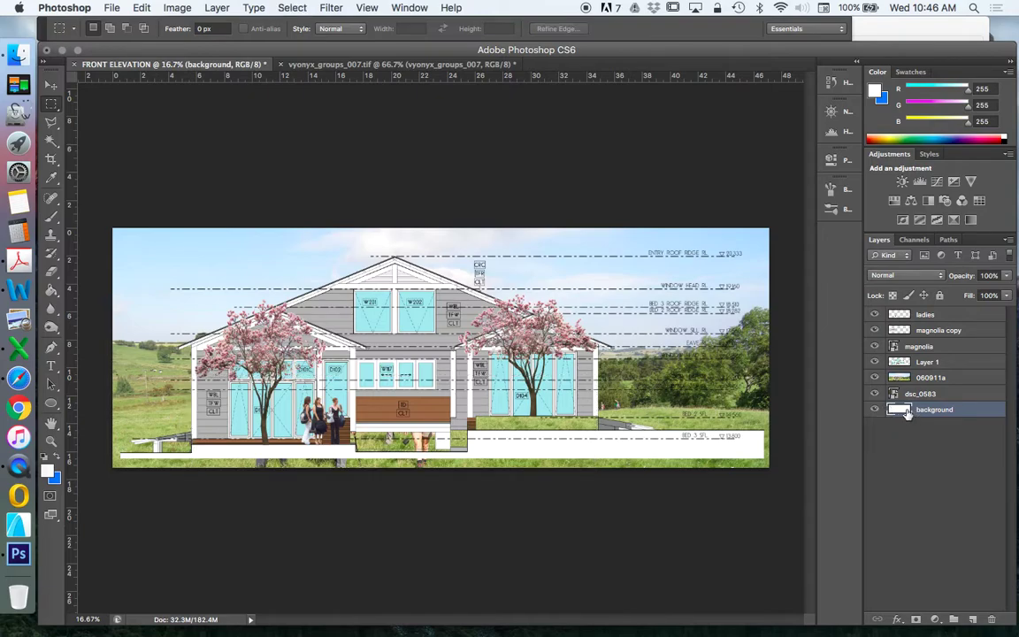
left_click_drag(881, 411, 906, 379)
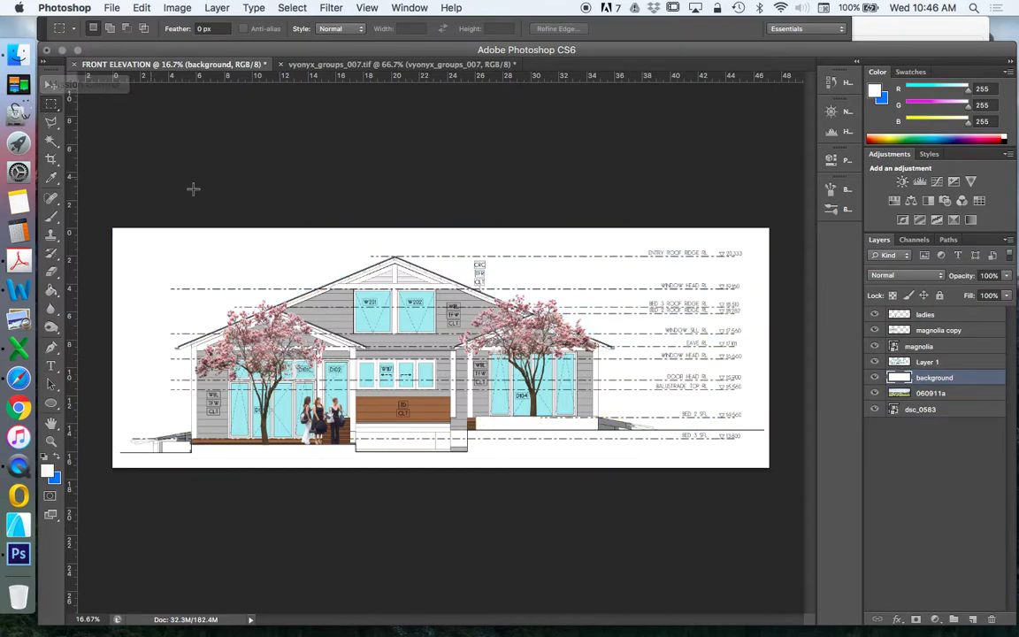
mouse_move(97, 168)
left_mouse_down()
mouse_move(826, 323)
mouse_move(814, 430)
left_mouse_up()
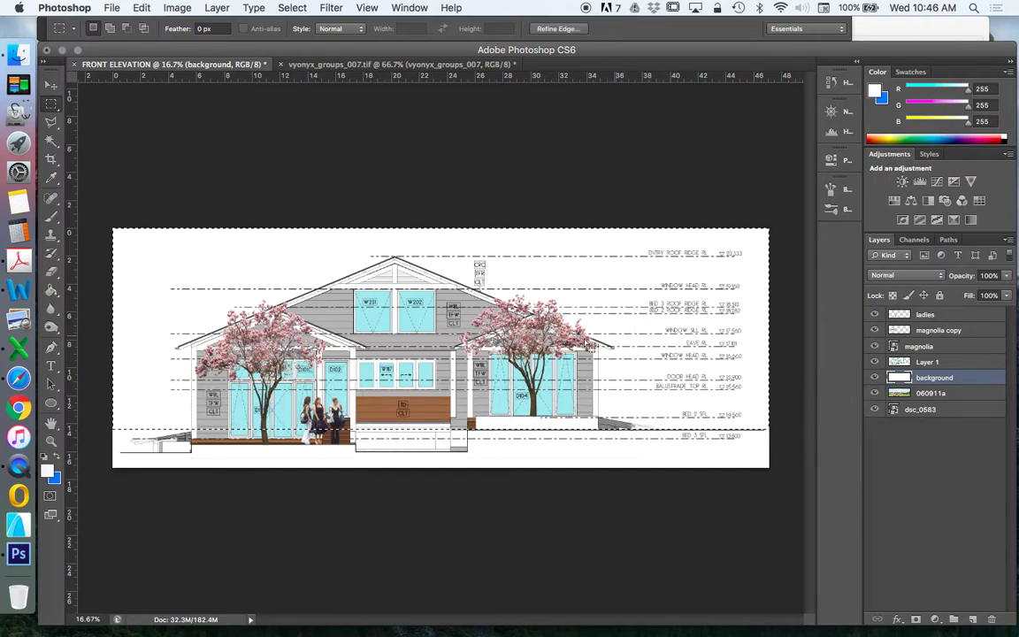
- Outline the ground below the house with the Polygonal Lasso, invert the selection, delete the background layer's white above it, and deselect
left_click(50, 122)
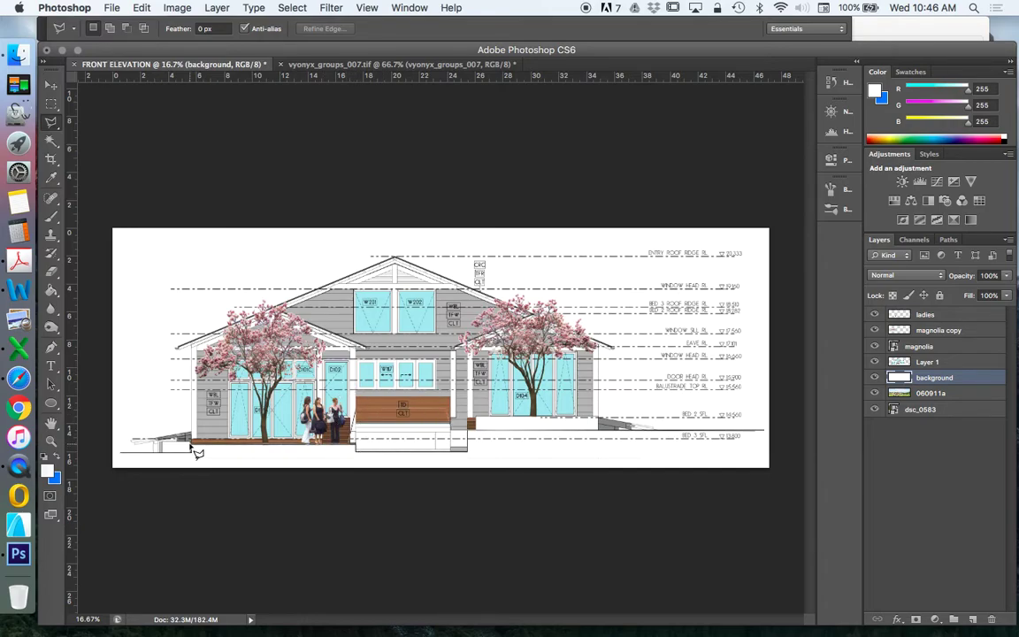
mouse_move(188, 436)
left_mouse_down()
mouse_move(86, 442)
mouse_move(105, 479)
mouse_move(539, 483)
mouse_move(625, 504)
mouse_move(782, 493)
mouse_move(782, 434)
left_mouse_up()
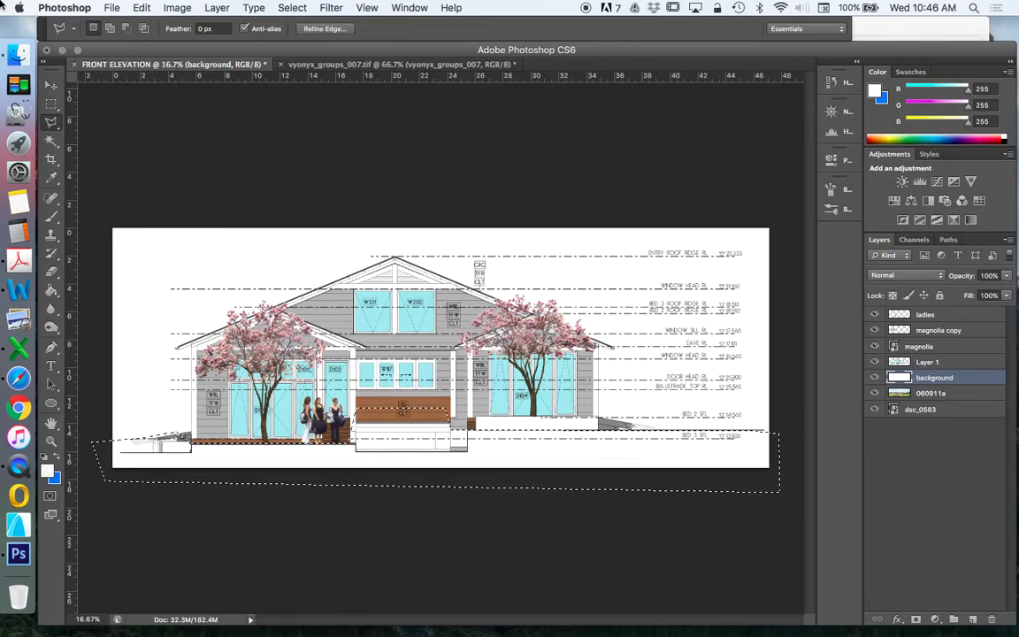
left_click(292, 8)
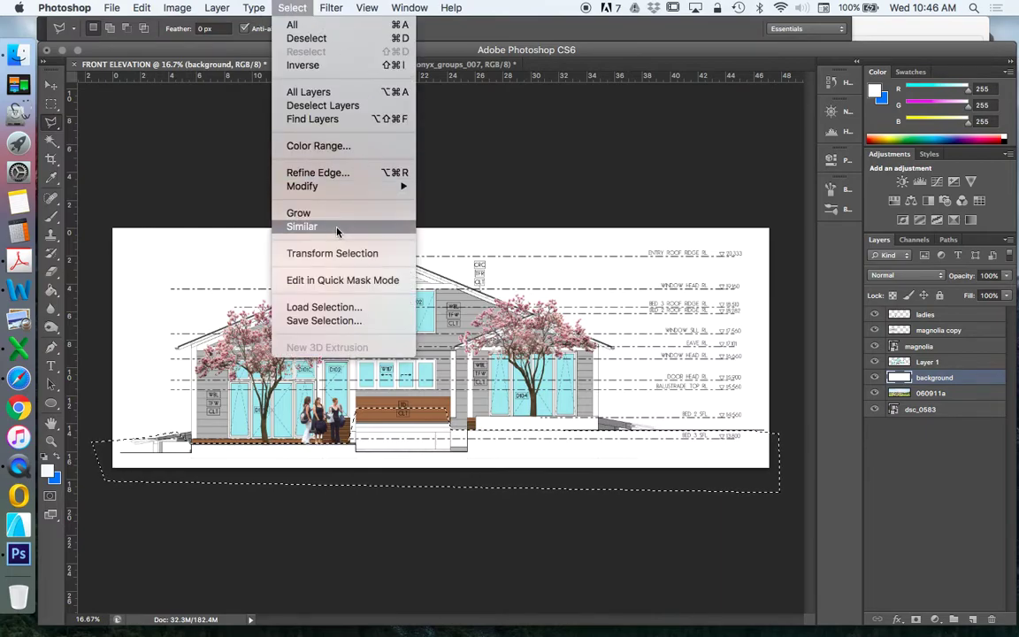
left_click(302, 65)
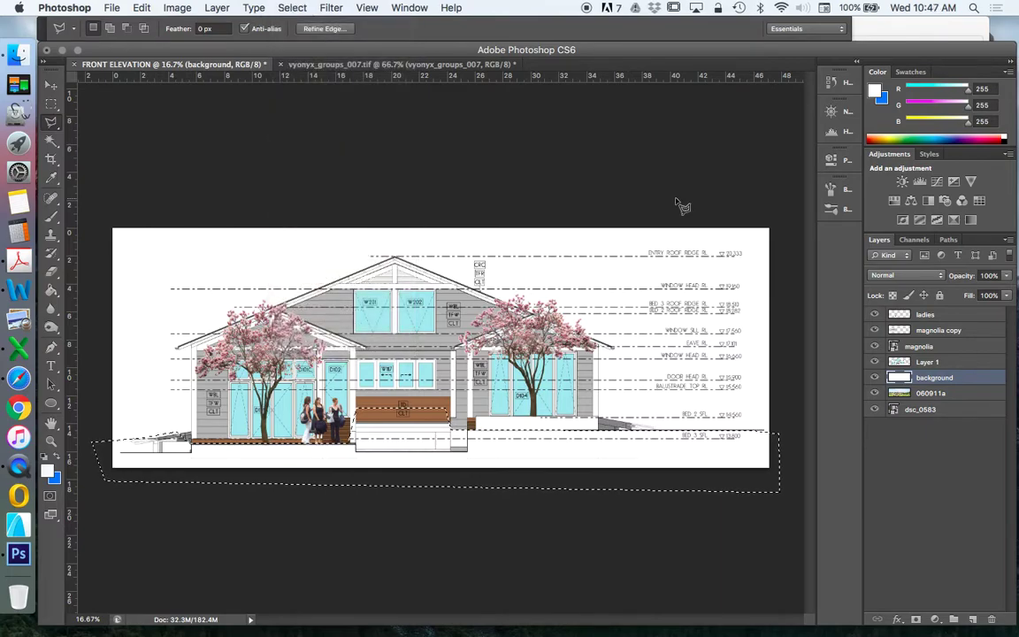
key("Delete")
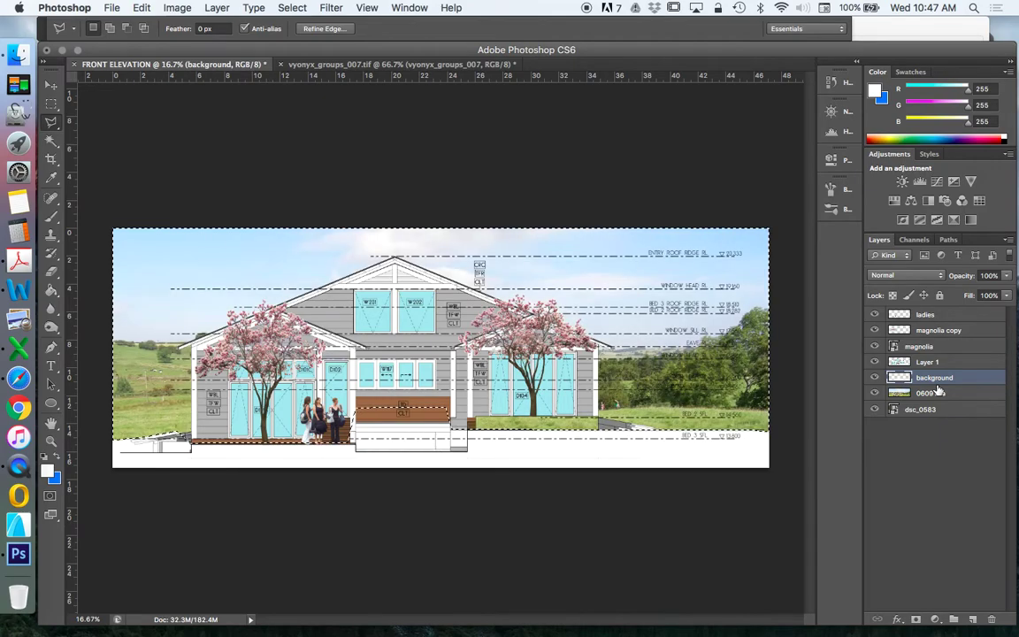
key("super+d")
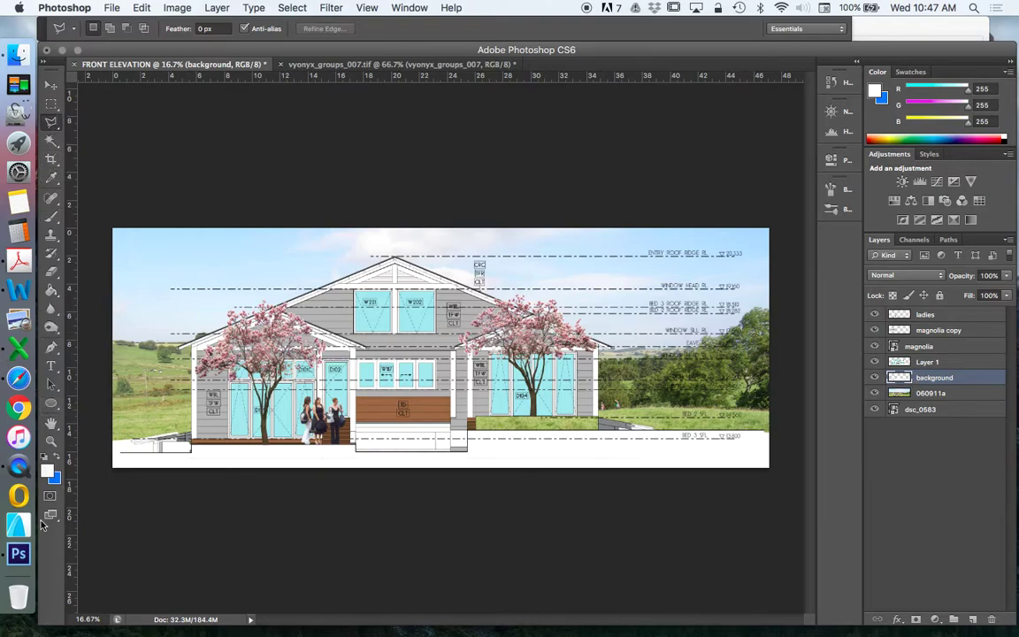
- Select the area around the base of the house's right wing, fill the gap beneath its doors with white, and deselect
left_click(51, 104)
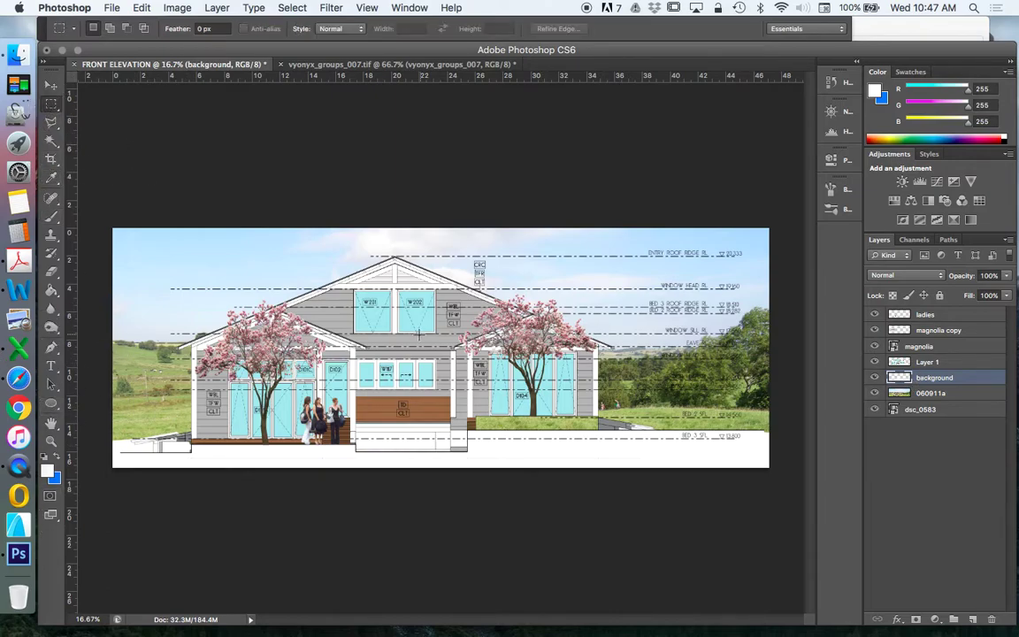
left_click_drag(442, 382, 596, 442)
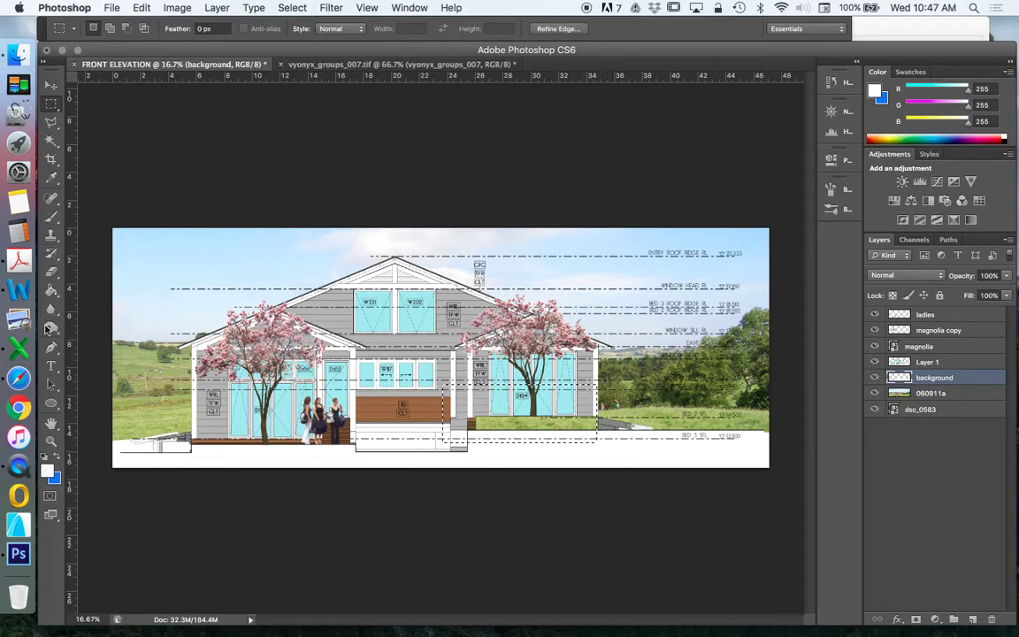
left_click(51, 289)
left_click(495, 419)
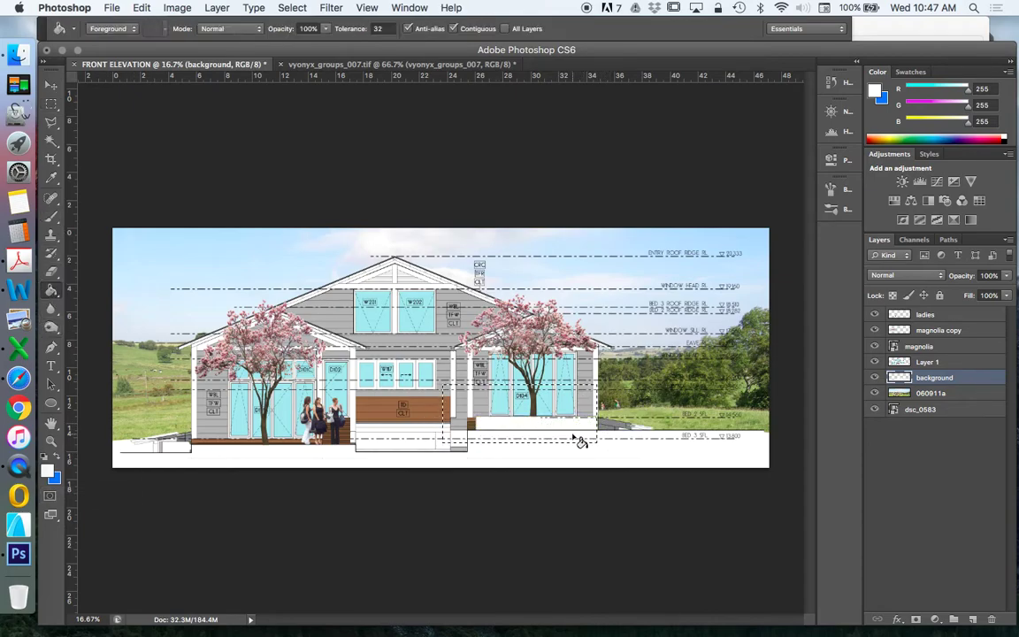
key("super+d")
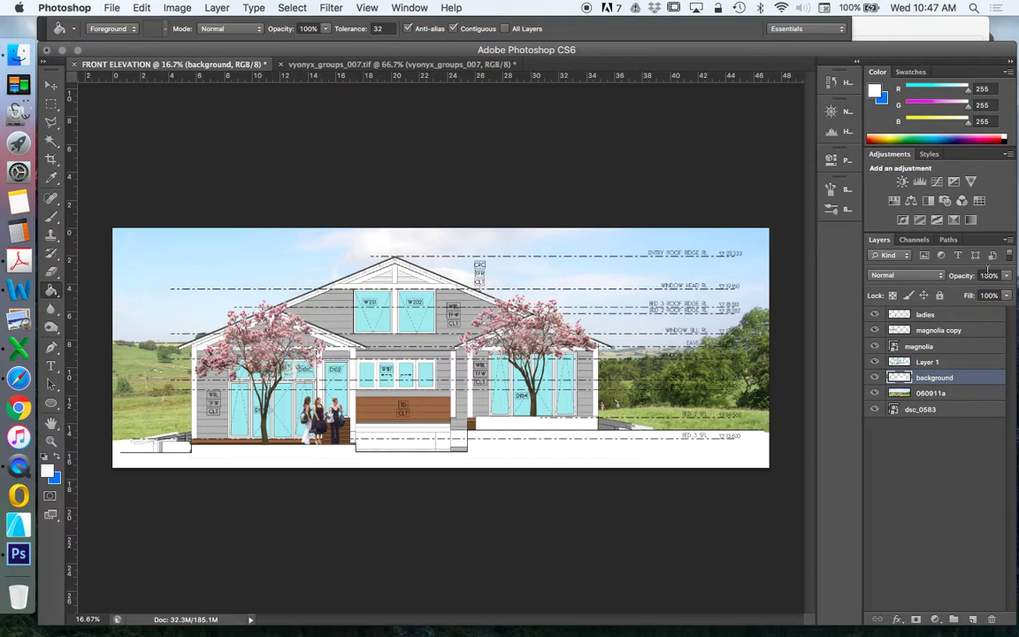
- Try a lower opacity on the background layer, return it to 100%, and reduce the 060911a layer's opacity to 47%
left_click_drag(1006, 275, 1009, 290)
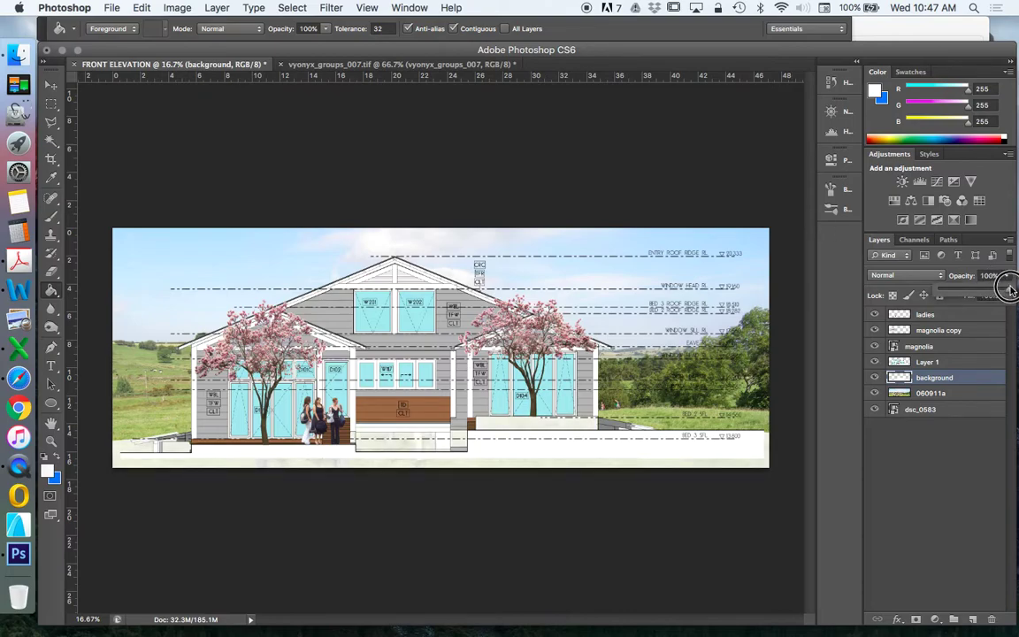
left_click(960, 395)
left_click(1008, 278)
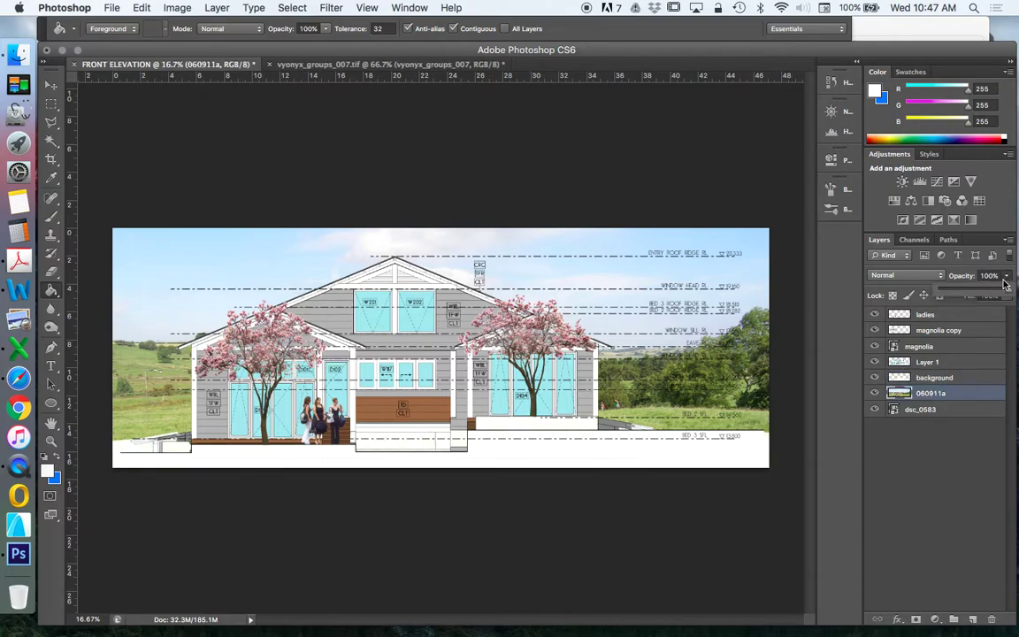
left_click_drag(995, 294, 973, 293)
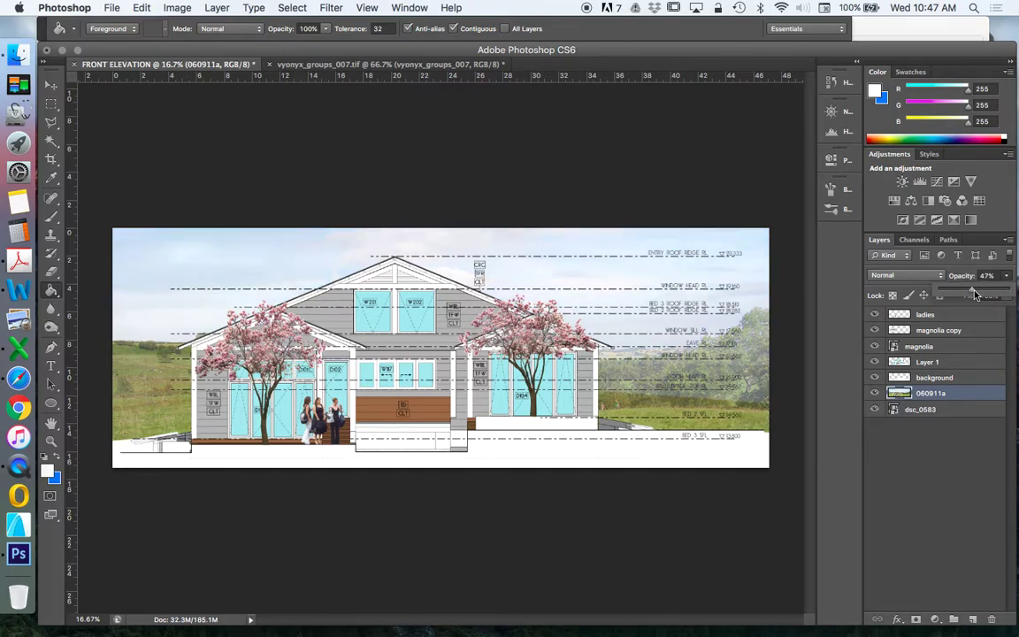
- Hide the dsc_0583 layer and set the 060911a layer's opacity to 100%
left_click(874, 410)
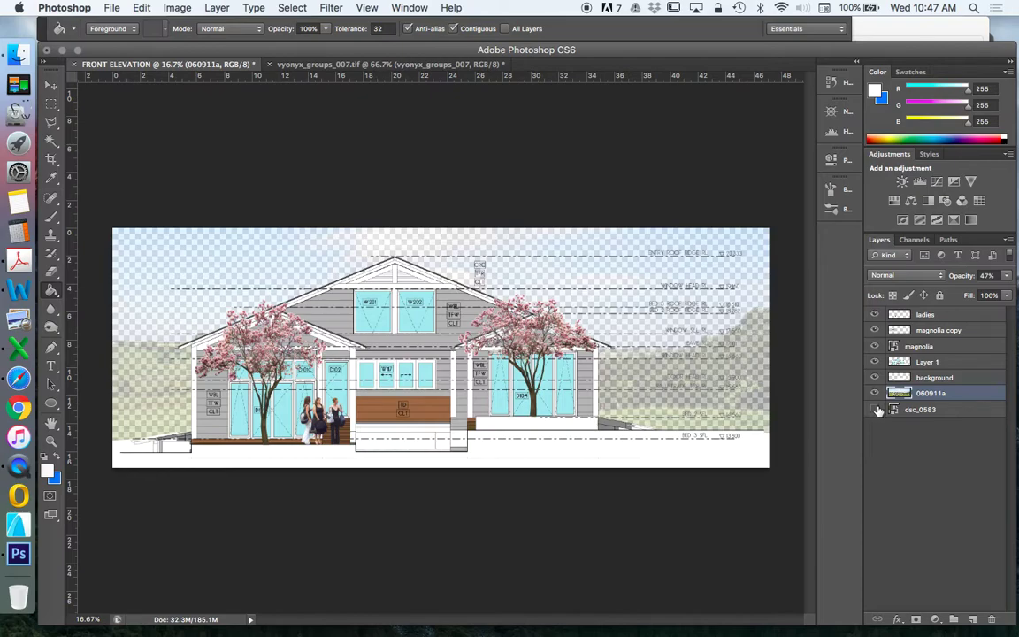
left_click(935, 377)
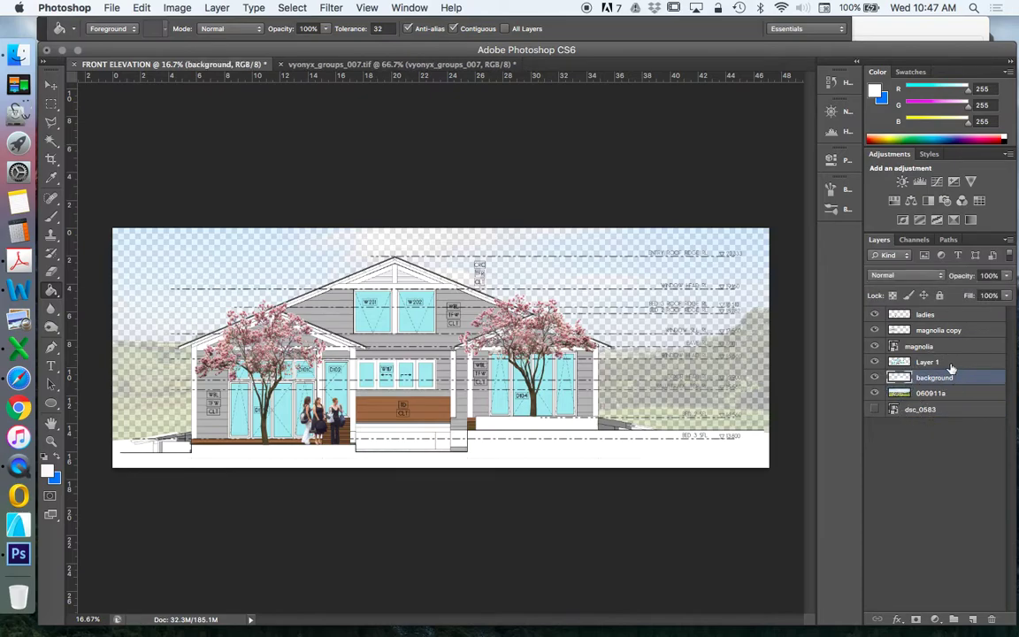
left_click(931, 394)
left_click(1006, 275)
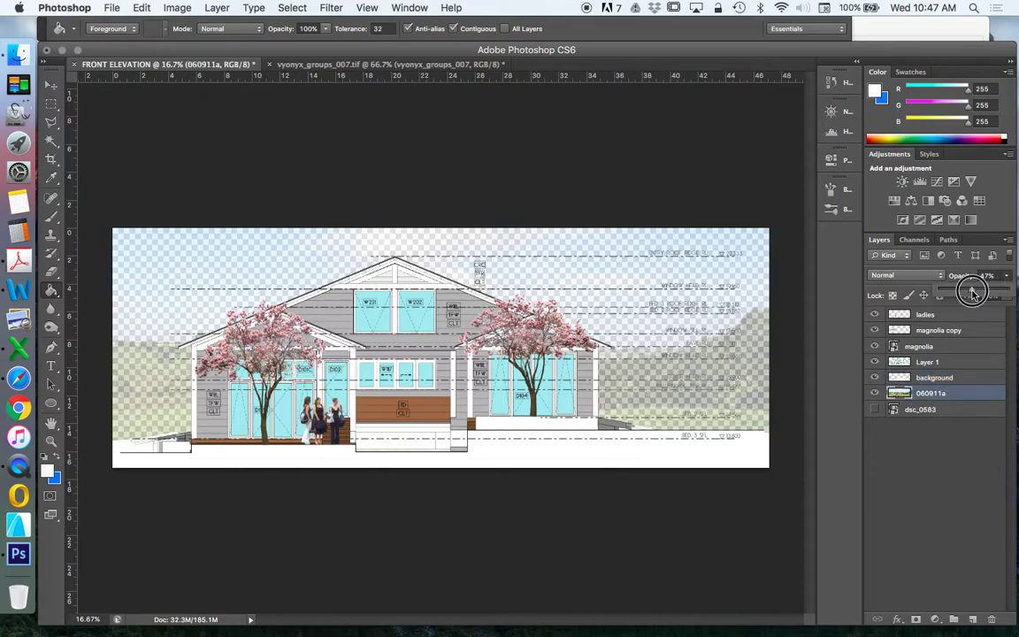
left_click_drag(973, 292, 1012, 308)
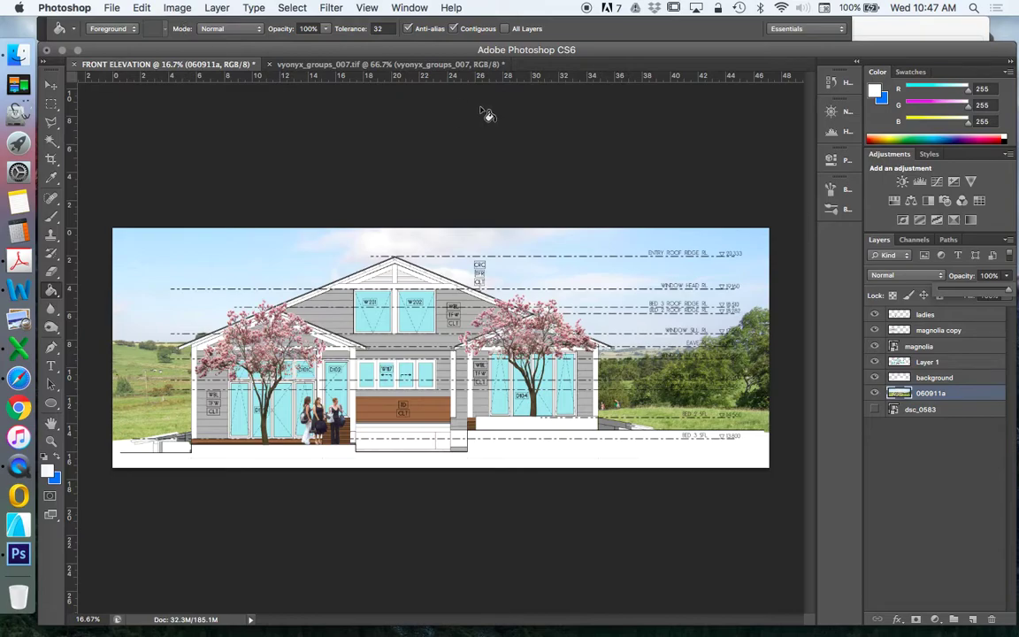
- Delete the level labels and their line ends from Layer 1 in the area to the right of the house
left_click(929, 363)
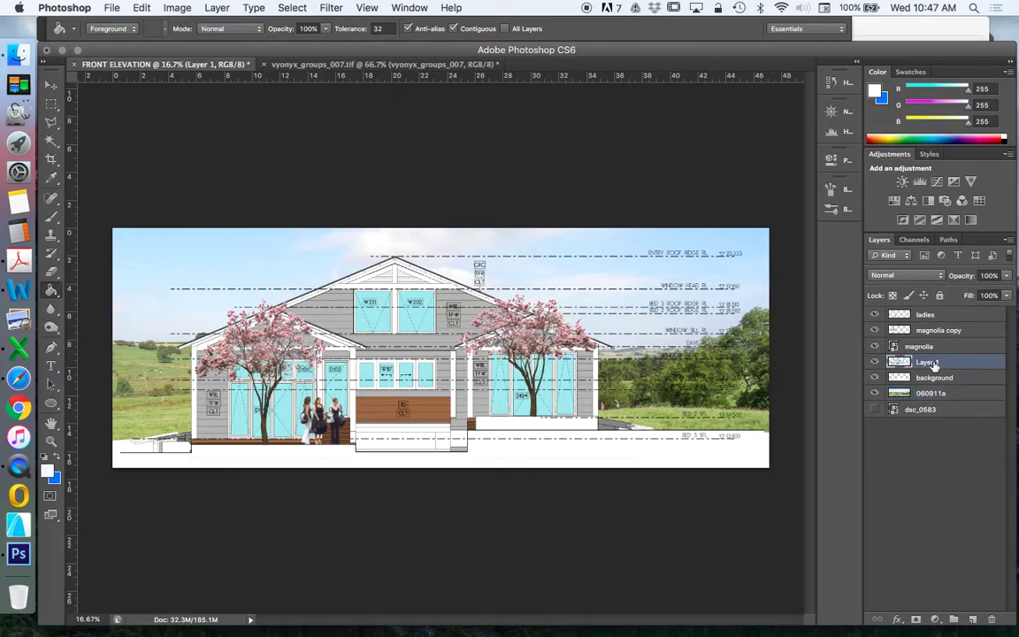
left_click(874, 363)
left_click(874, 362)
left_click(51, 104)
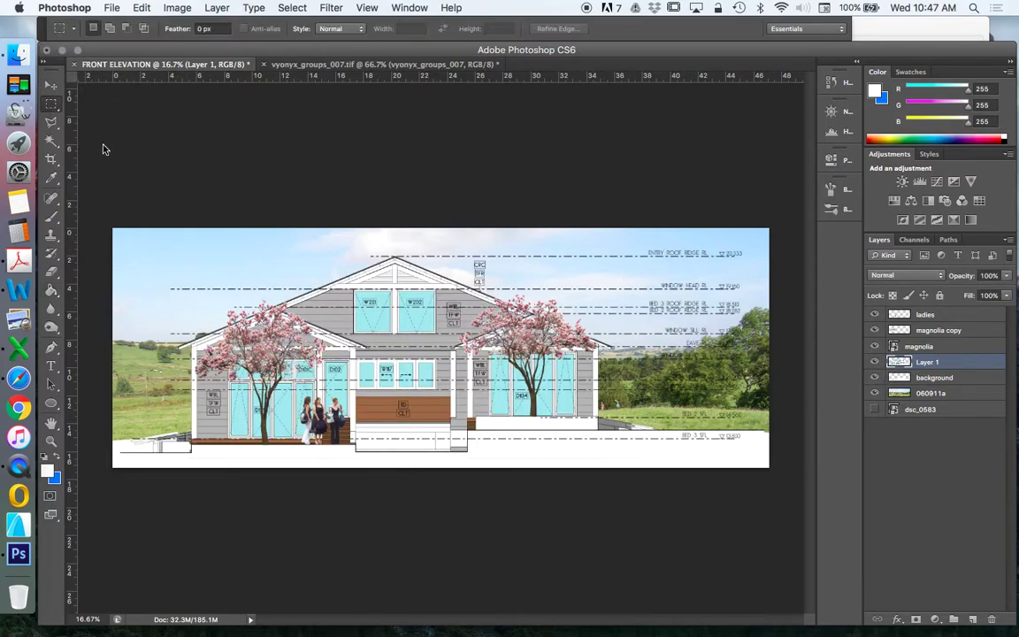
left_click_drag(778, 217, 621, 400)
key("Delete")
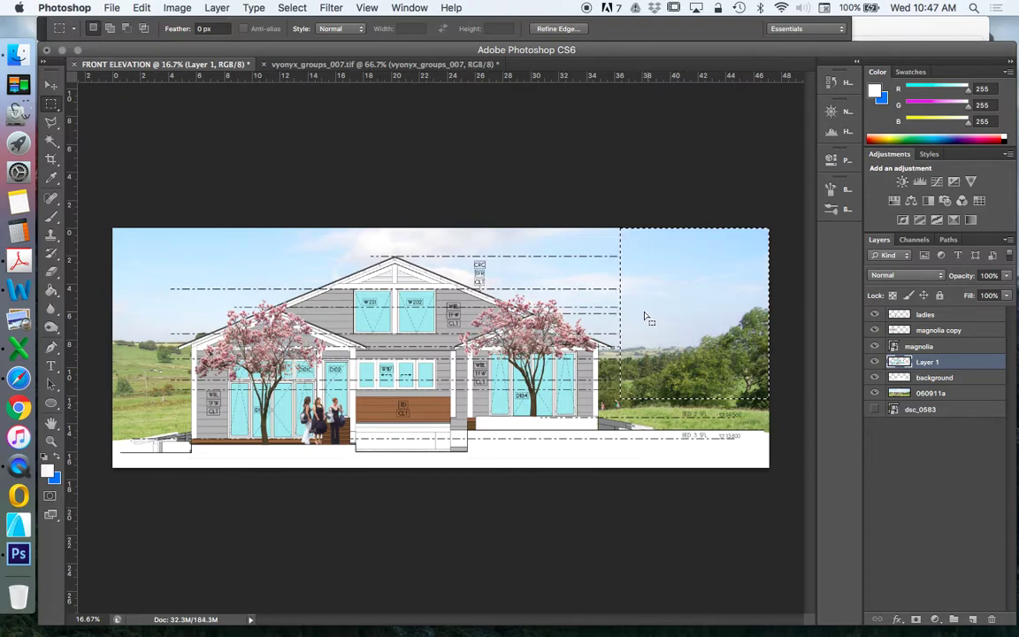
left_click_drag(781, 370, 622, 418)
left_click_drag(756, 446, 659, 434)
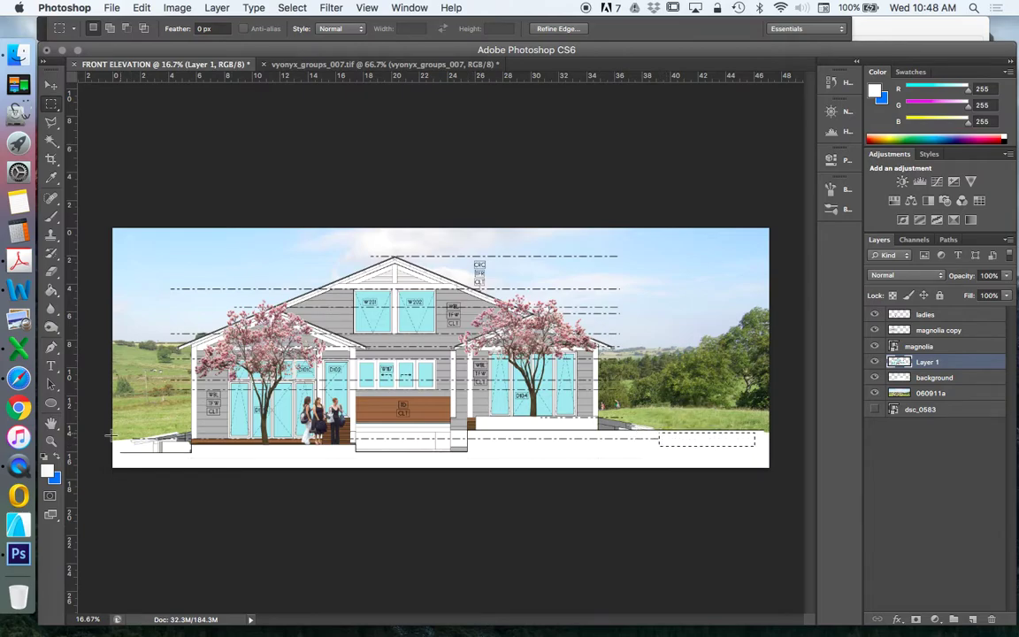
left_click(51, 441)
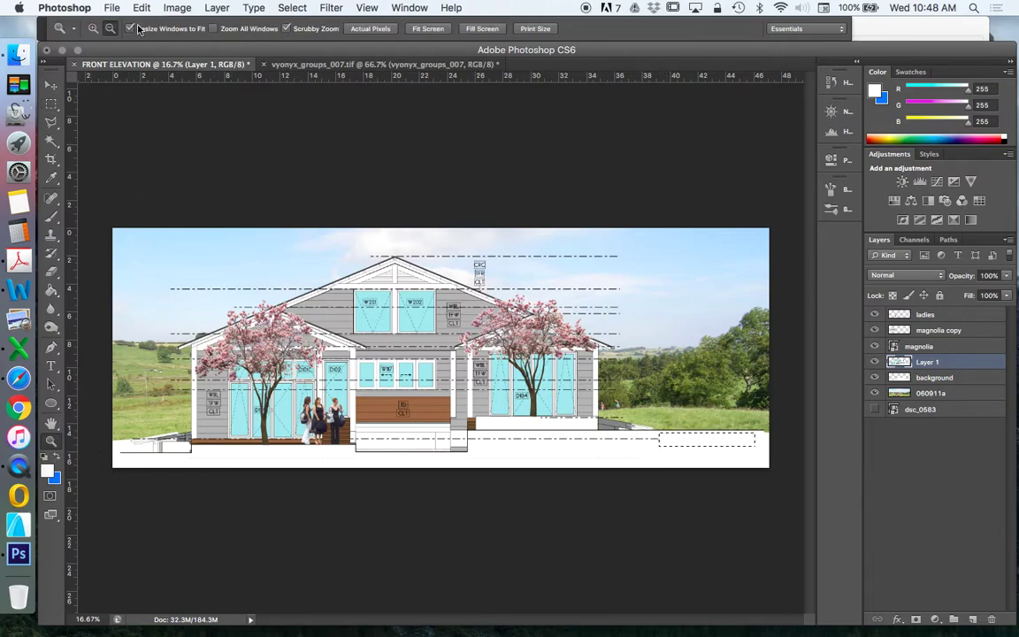
- Select the sky area above the main roof's right slope and delete the level lines there from Layer 1
left_click(630, 297)
left_click(495, 299)
key("l")
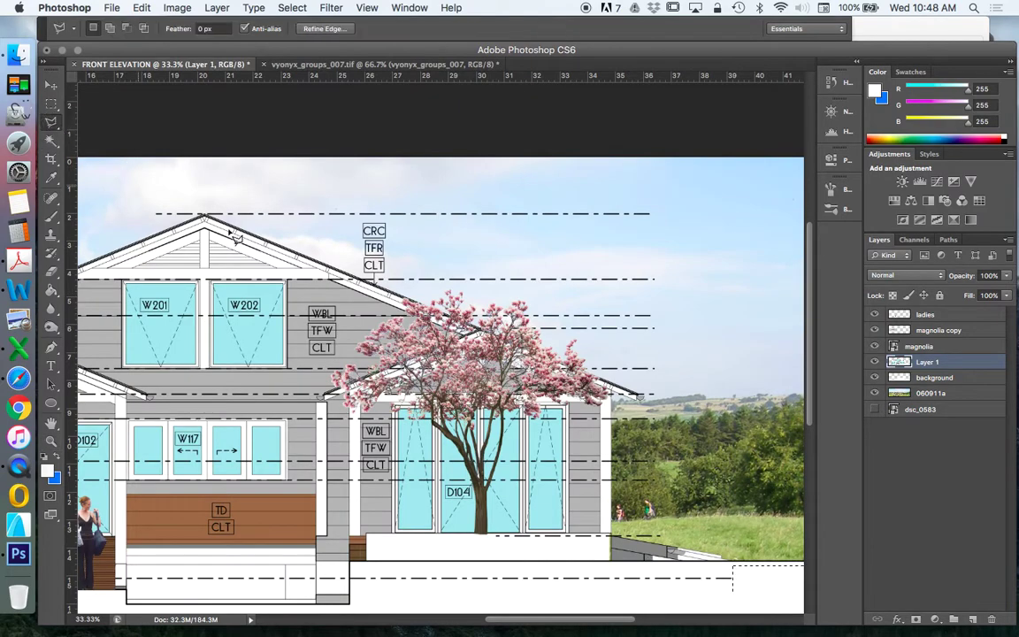
mouse_move(205, 215)
left_mouse_down()
mouse_move(573, 370)
mouse_move(708, 403)
mouse_move(679, 409)
mouse_move(679, 285)
mouse_move(638, 162)
mouse_move(675, 193)
mouse_move(223, 193)
left_mouse_up()
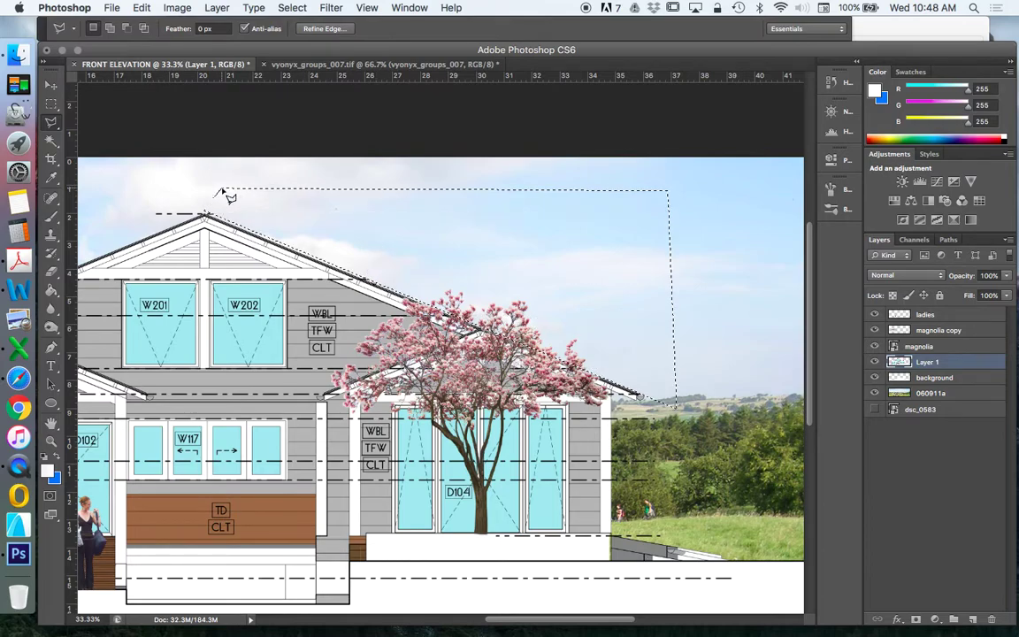
left_click(292, 240)
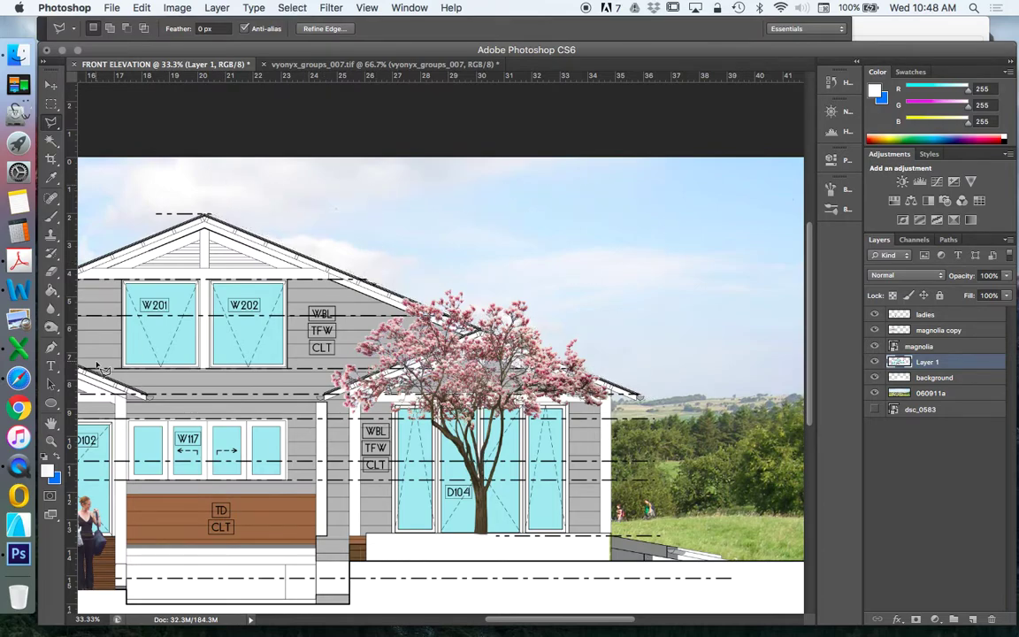
- Select the leftover level line just left of the roof ridge, delete it, and deselect
left_click(137, 215)
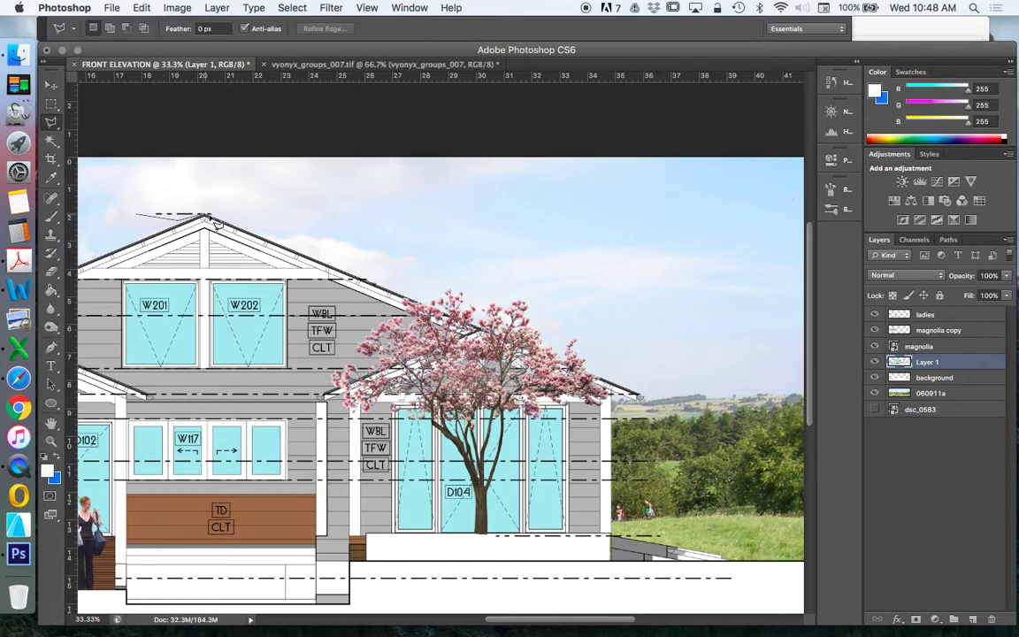
left_click(220, 210)
left_click(221, 190)
double_click(152, 183)
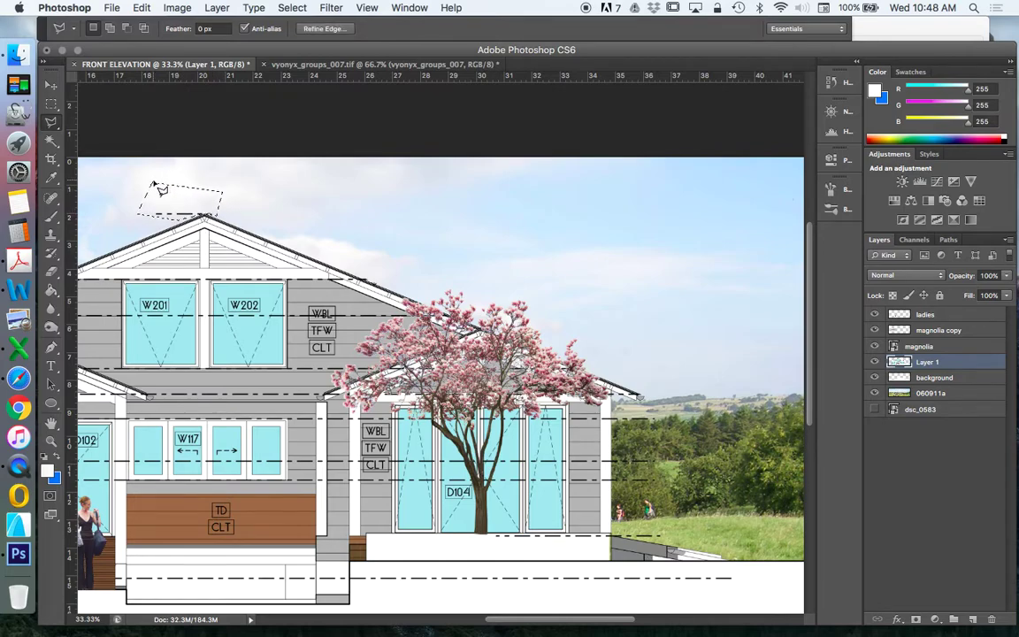
key("ctrl+d")
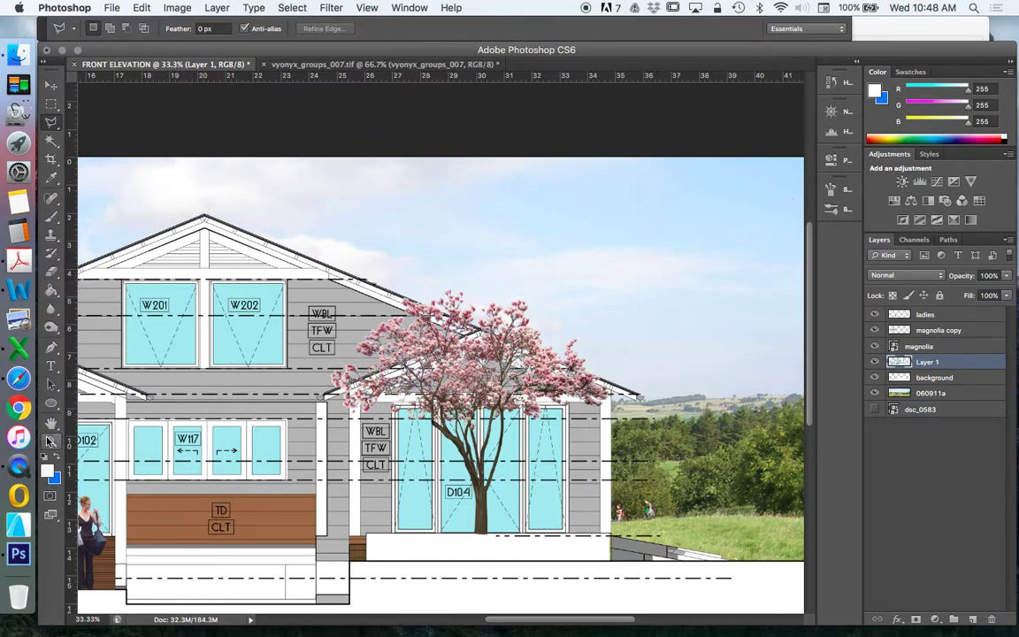
- Outline the ground strip below the house with the Polygonal Lasso, following the base line across the full image width
key("z")
left_click(563, 344, "alt")
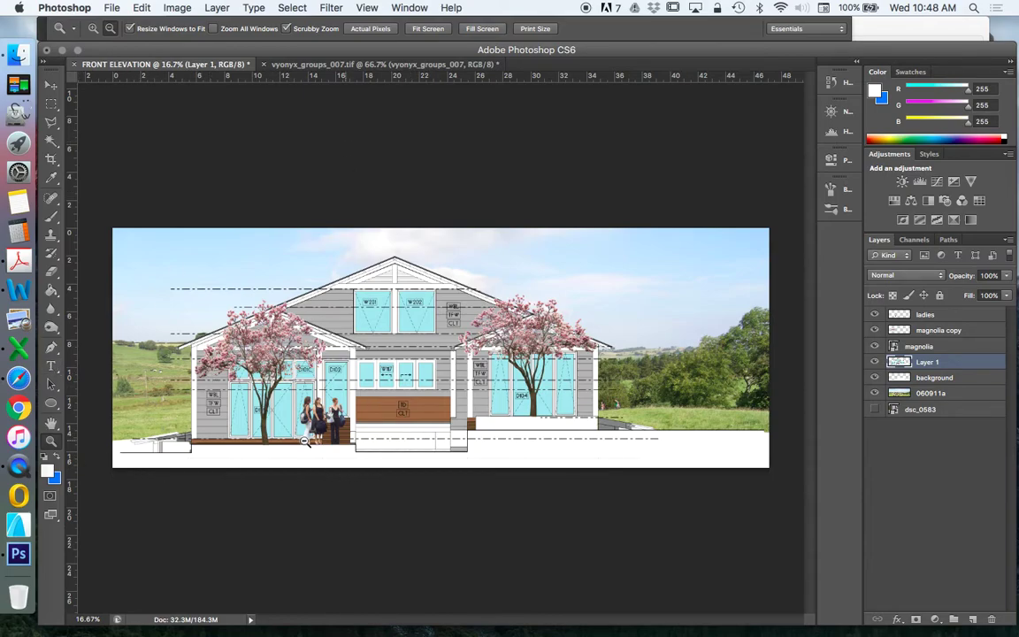
key("l")
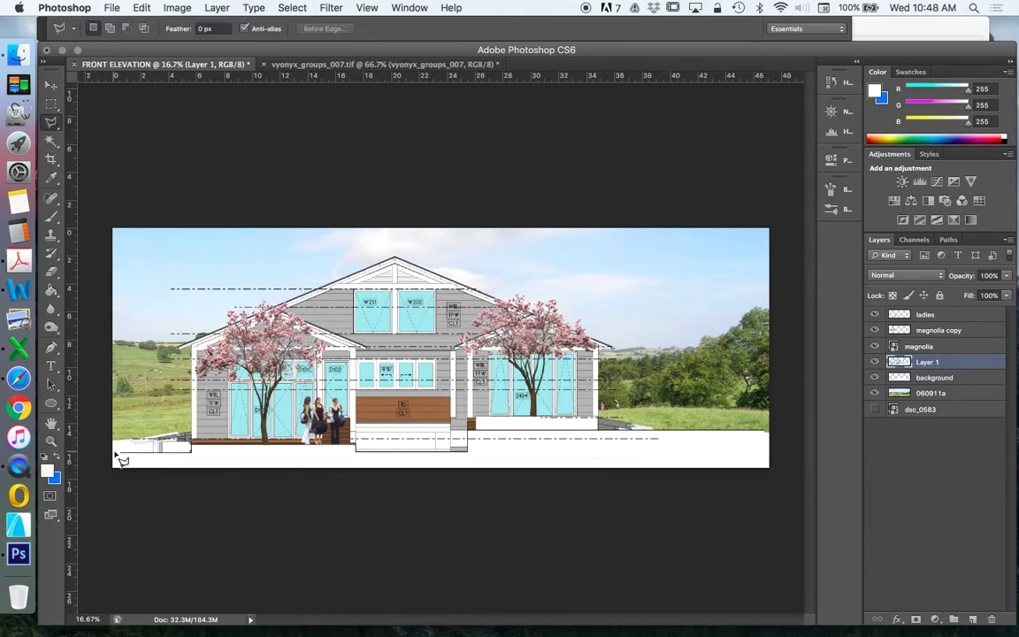
left_click(192, 446)
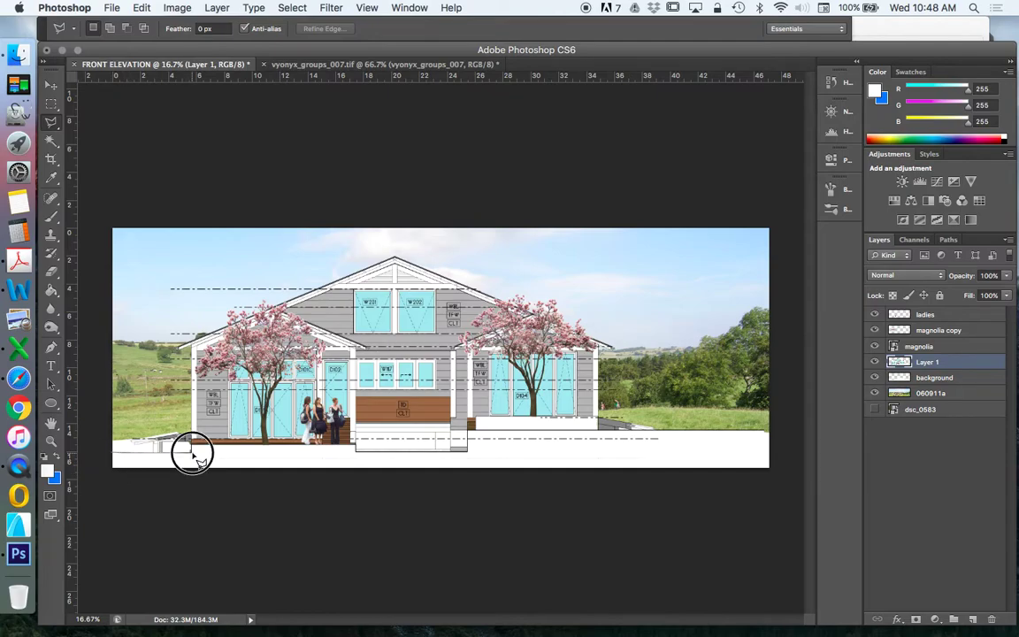
left_click(356, 450)
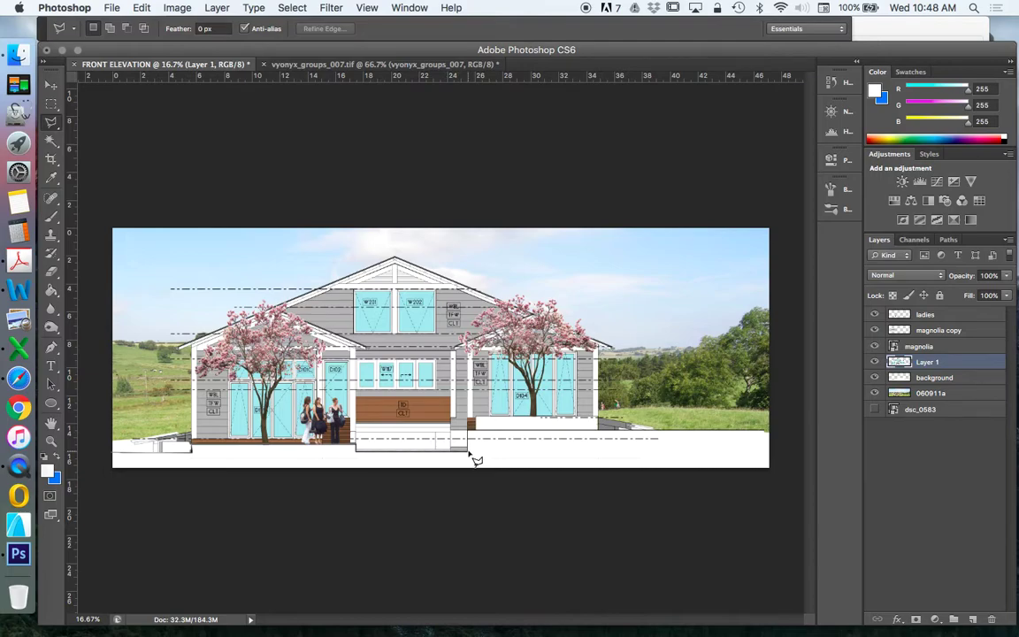
left_click(772, 430)
left_click(792, 479)
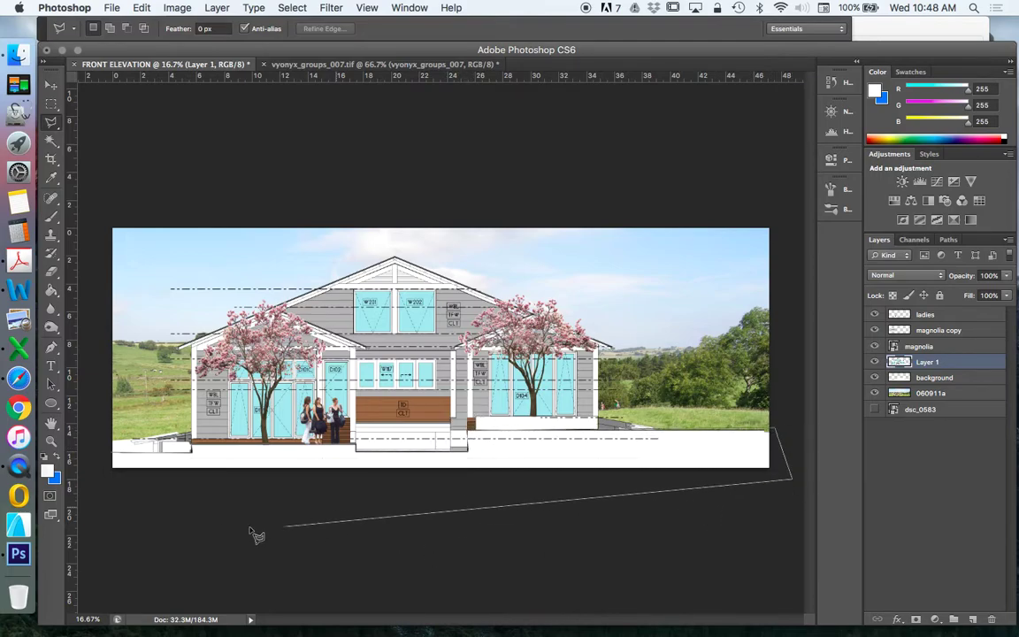
double_click(94, 504)
- Create a new layer directly above Layer 1, keeping the ground selection active
left_click(217, 8)
left_click(324, 29)
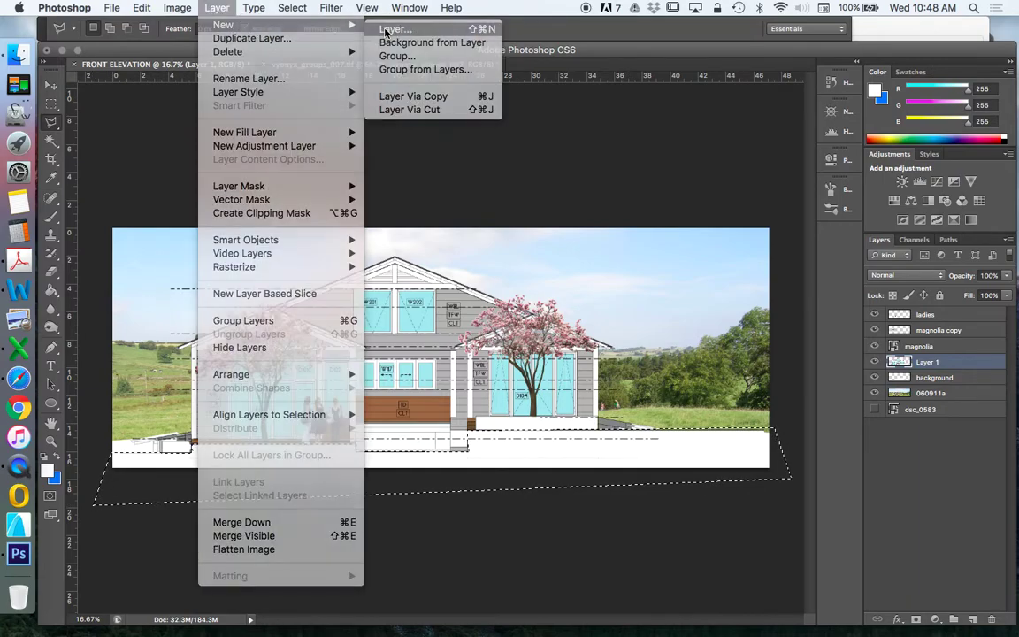
left_click(395, 30)
left_click(623, 271)
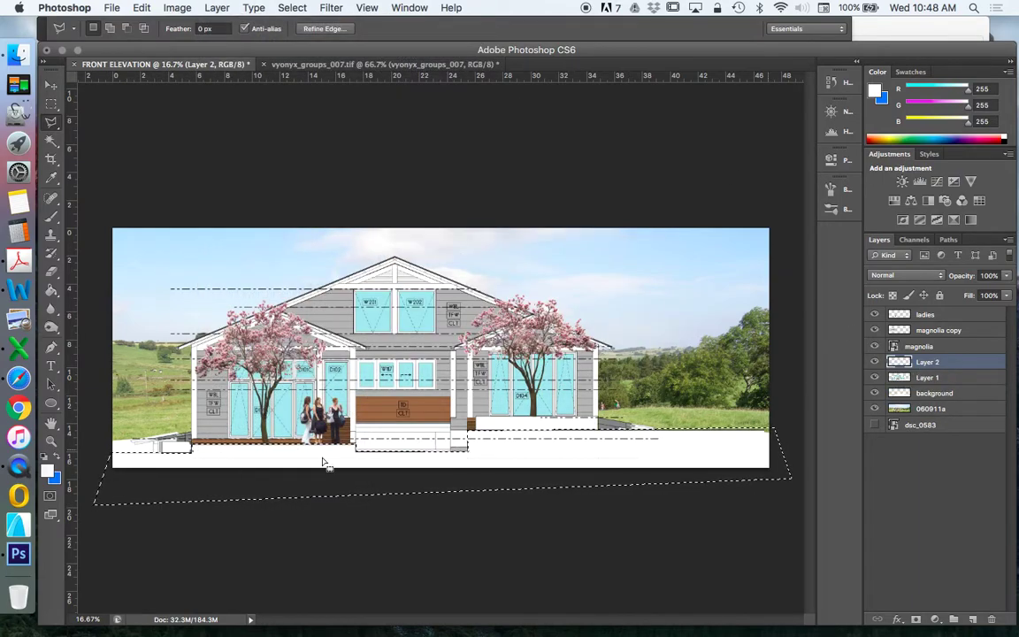
- Set the foreground colour to black (000000), fill the ground selection with it on the new layer, and deselect
left_click(56, 457)
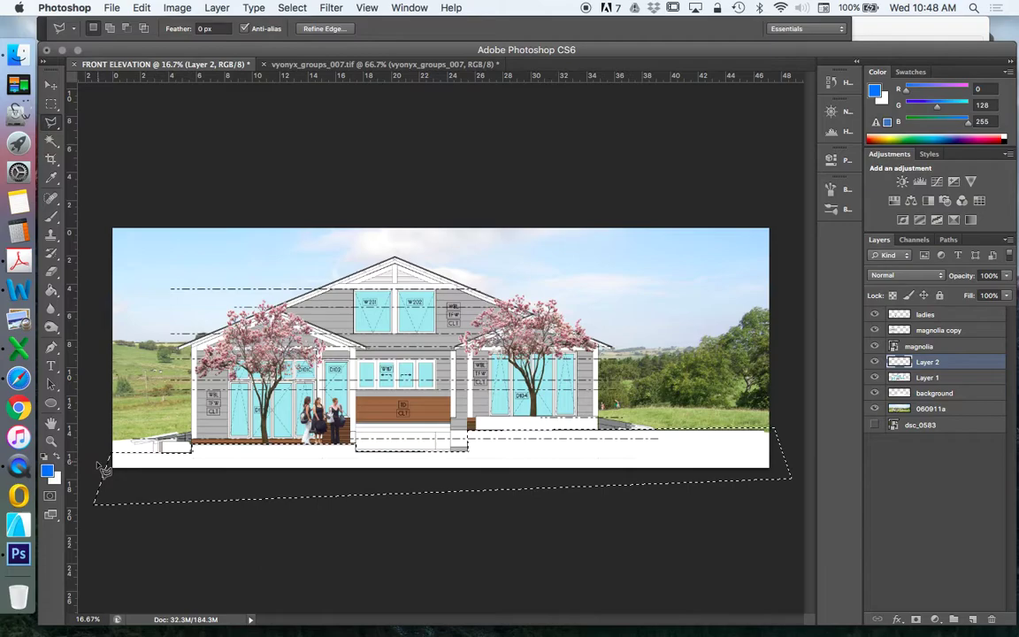
left_click(47, 469)
left_click(209, 350)
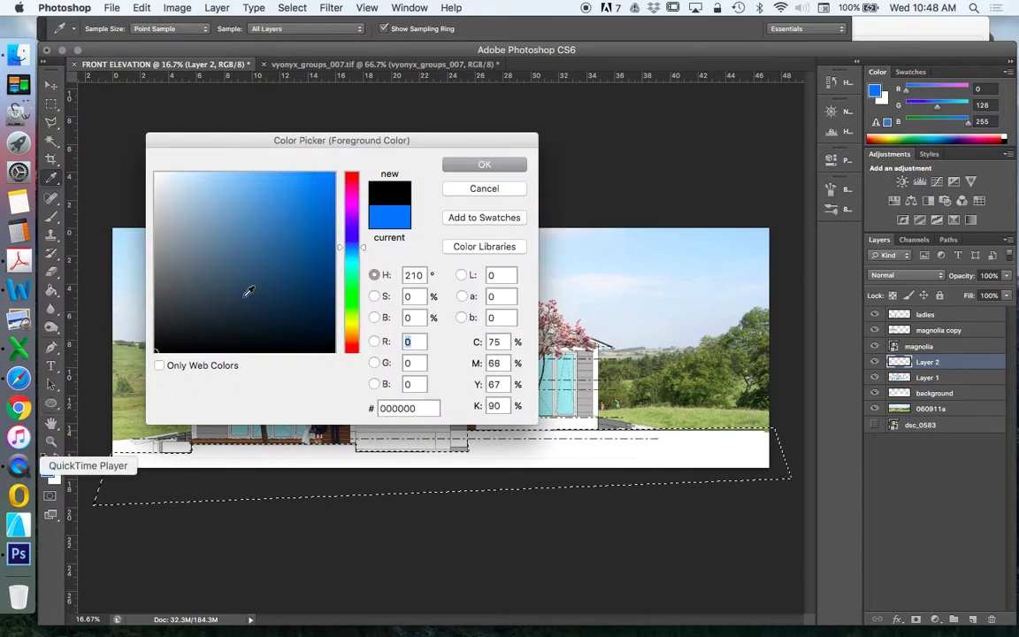
left_click(469, 163)
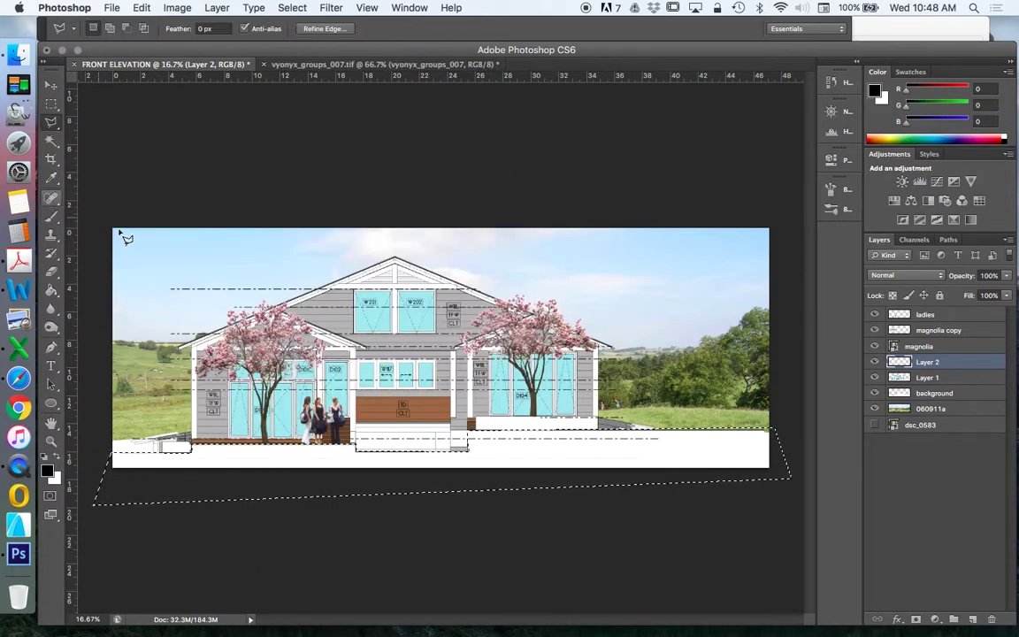
left_click(50, 289)
left_click(223, 464)
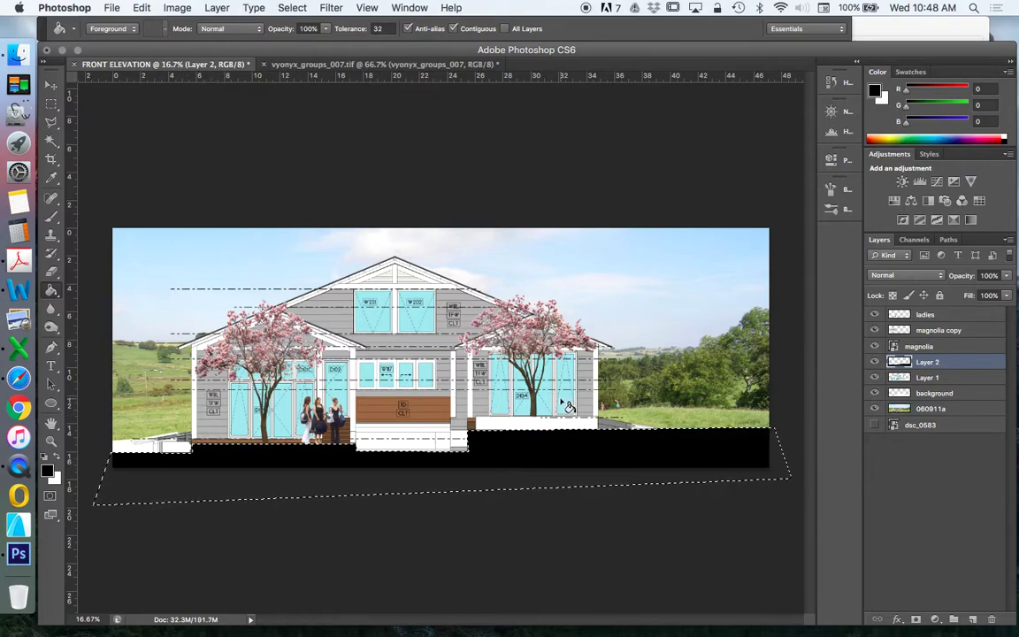
key("super+d")
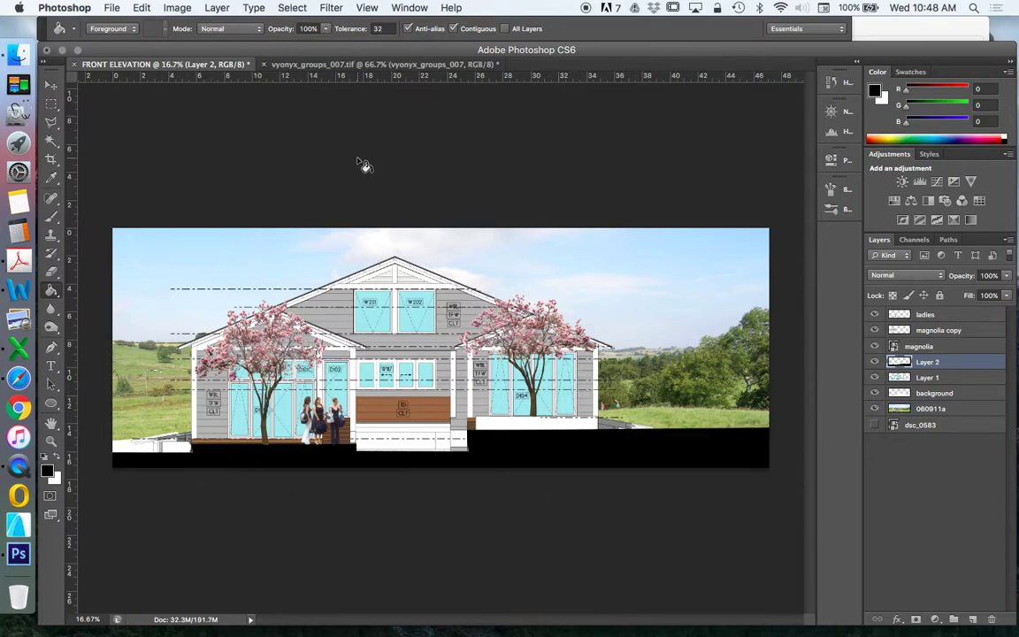